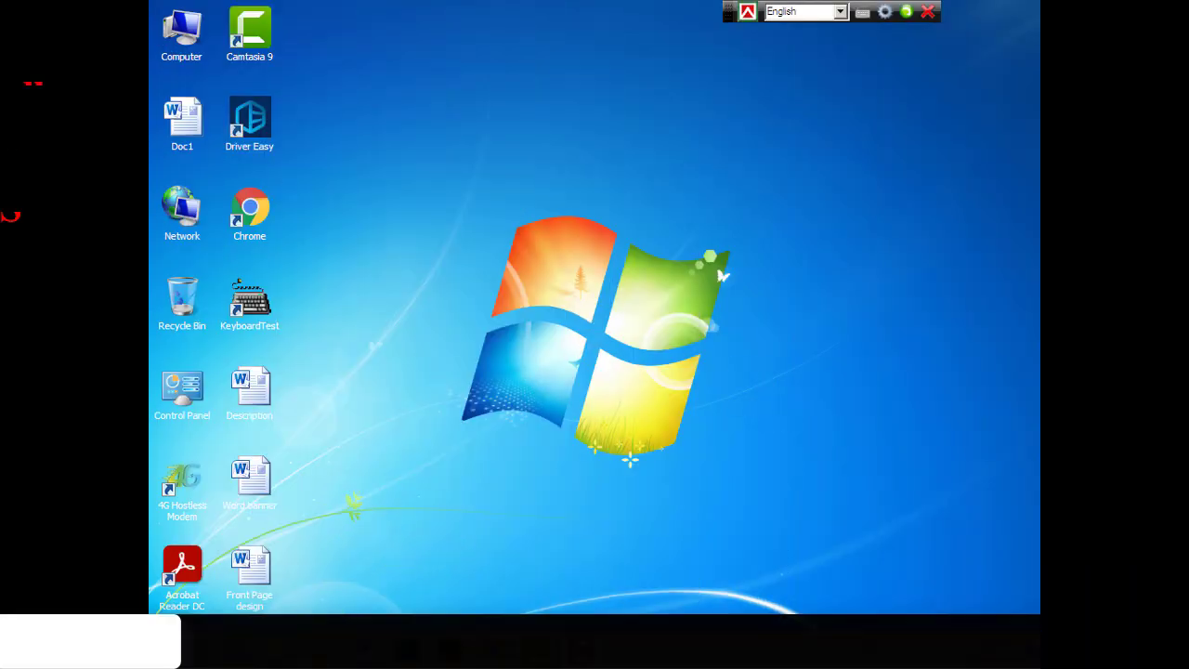
# Switch to the Front Page design document in Word and set its page orientation to Portrait
pyautogui.moveTo(364, 650)
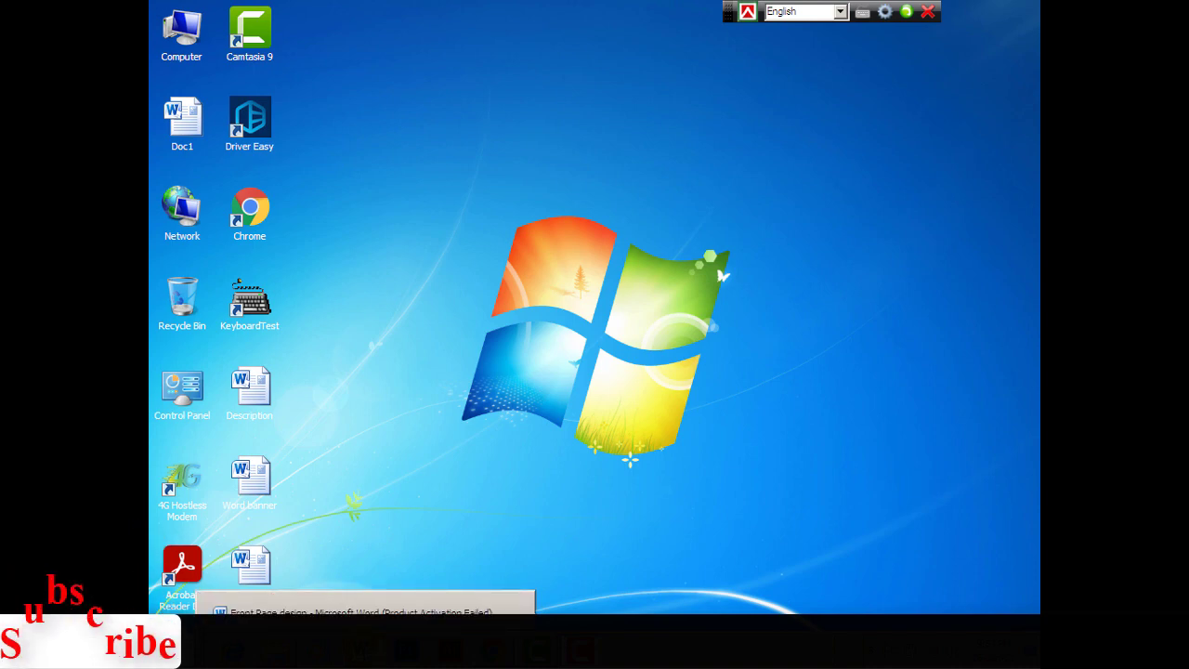
pyautogui.click(364, 612)
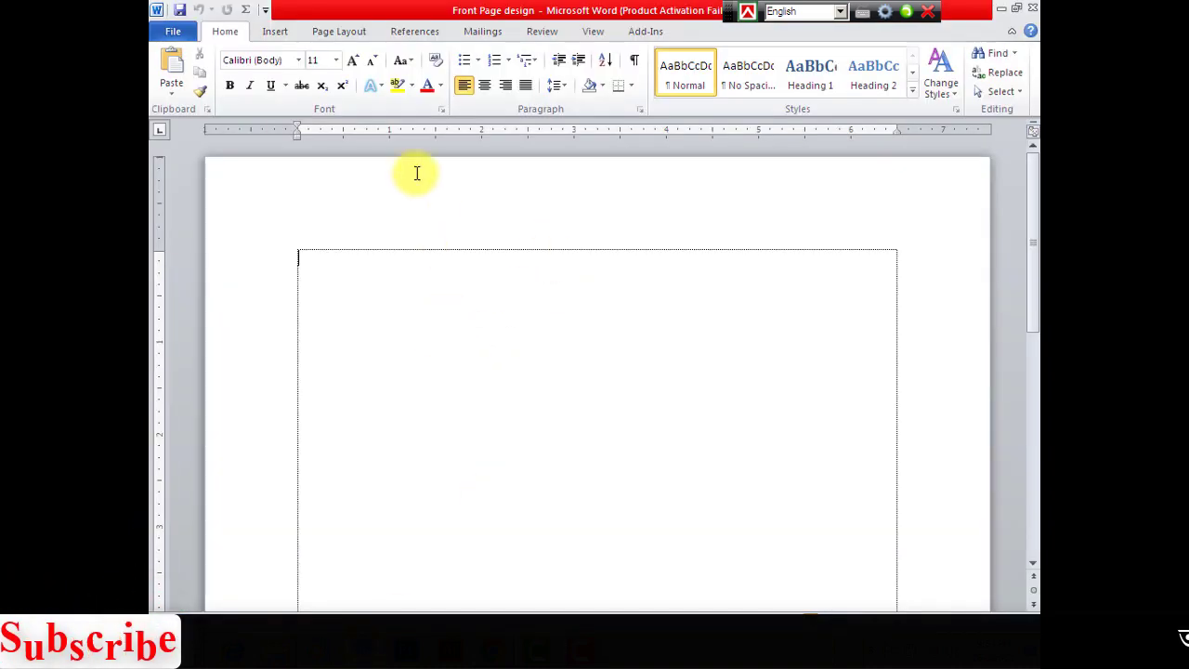
pyautogui.click(334, 34)
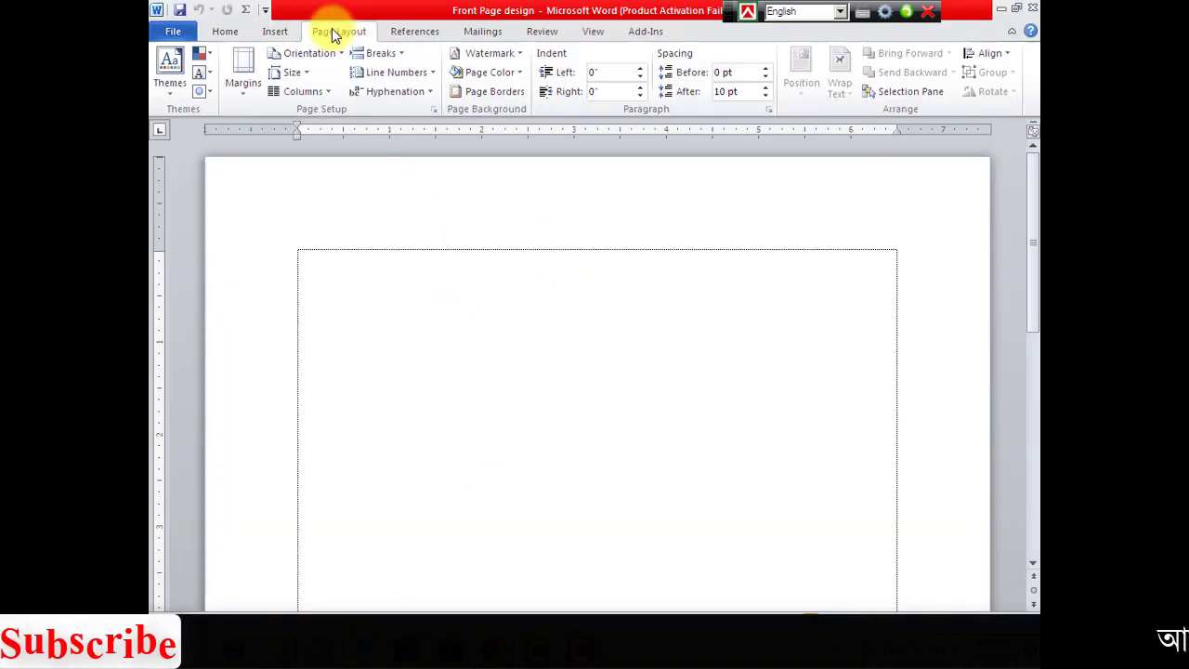
pyautogui.click(340, 56)
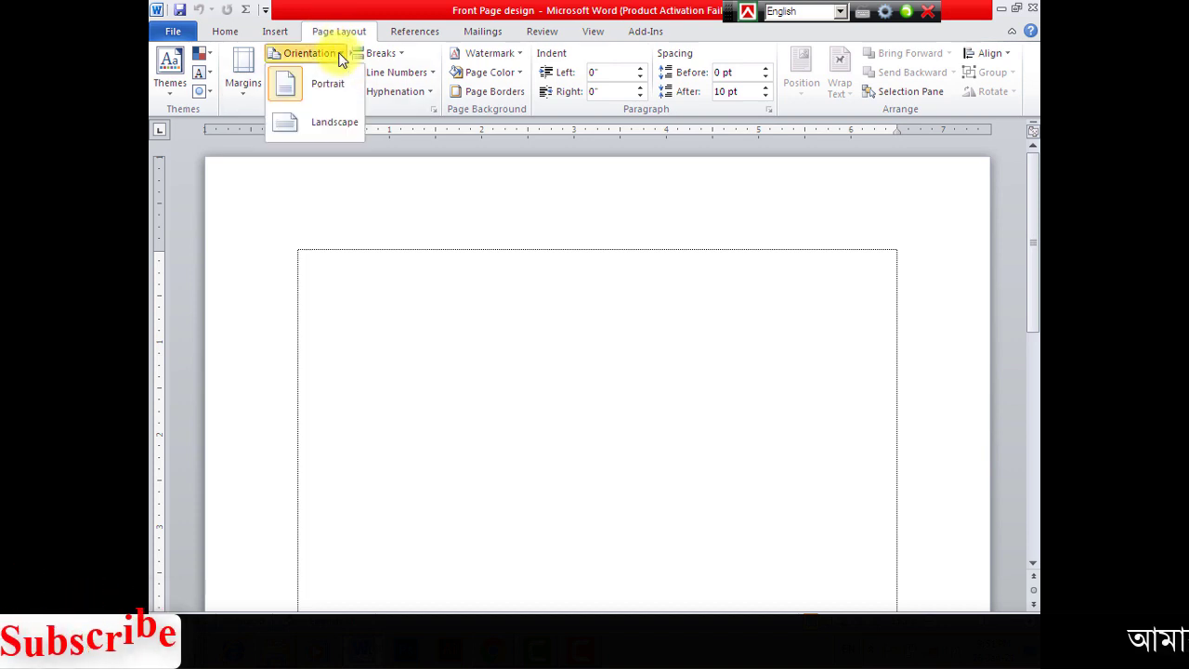
pyautogui.click(330, 93)
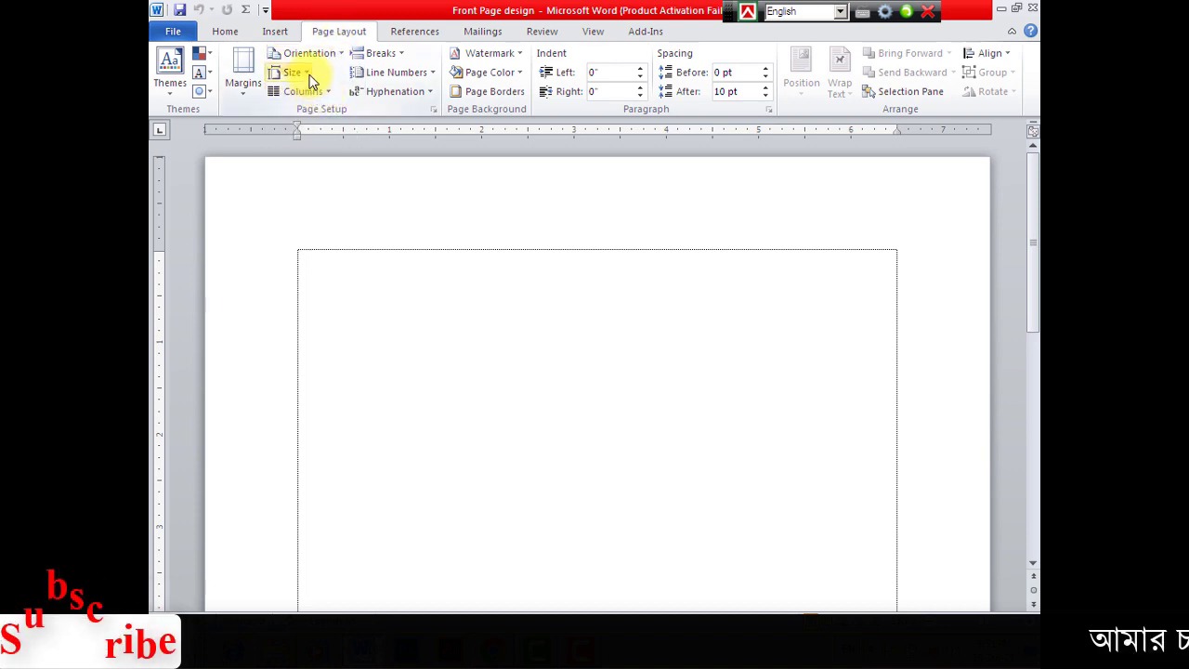
# Set the paper size to A4 (21 x 29.7 cm) and apply the Normal 1" margins
pyautogui.click(302, 75)
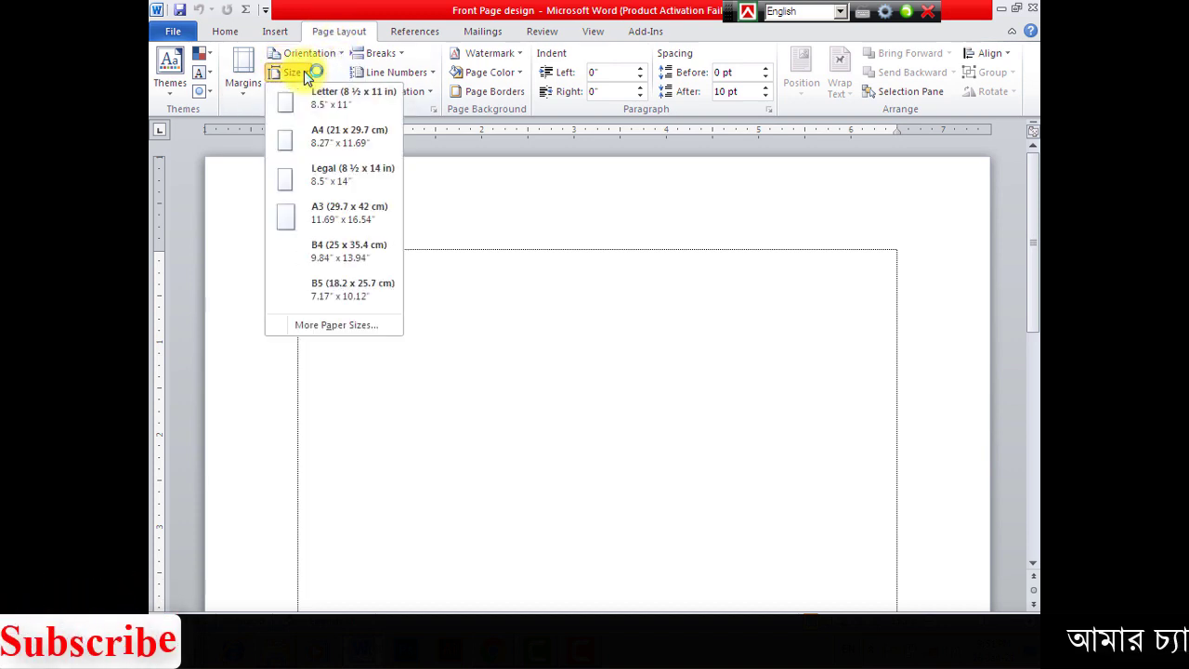
pyautogui.click(309, 146)
pyautogui.click(241, 88)
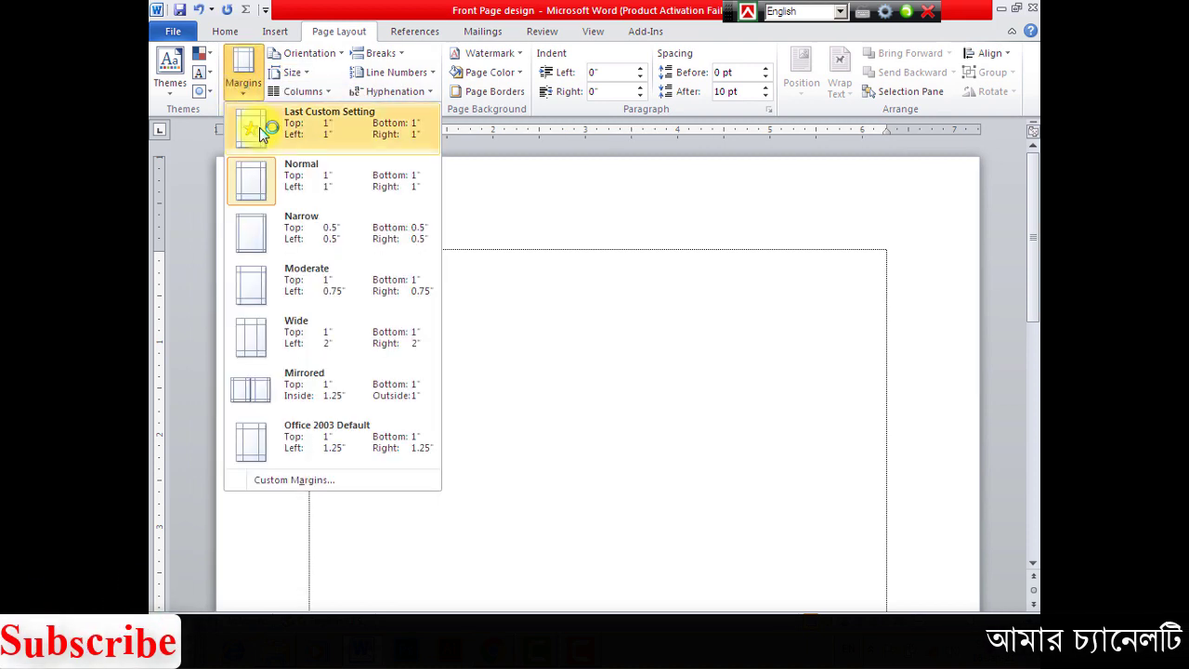
pyautogui.click(301, 181)
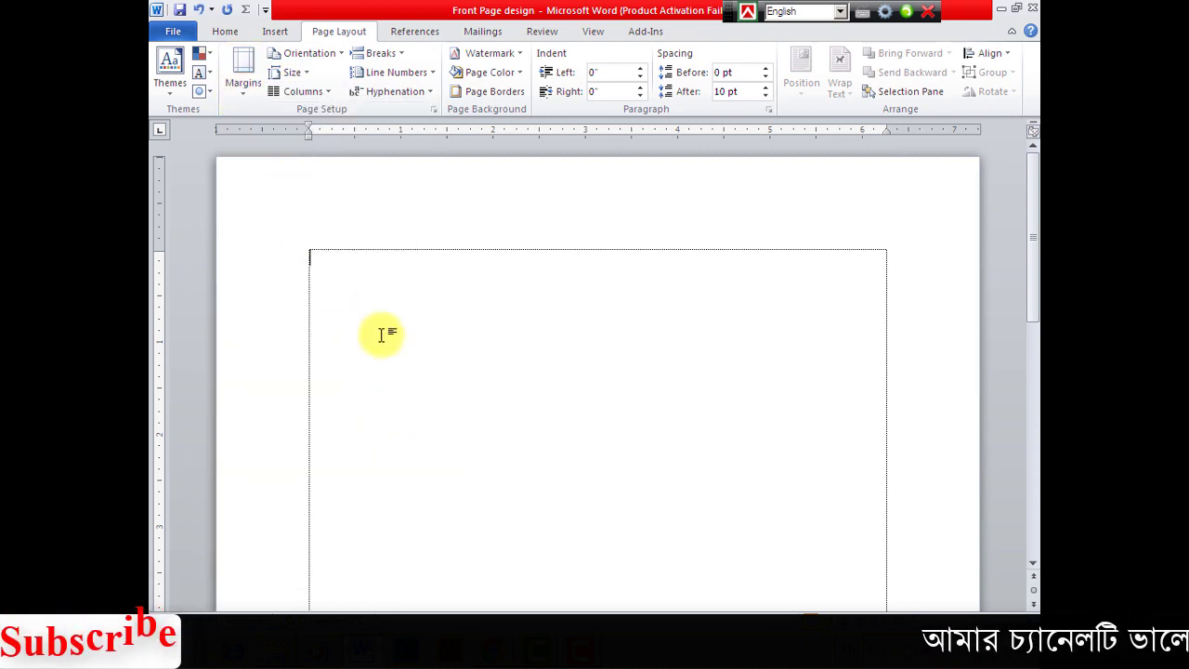
# Apply No Border to the empty paragraph on the page
pyautogui.click(227, 34)
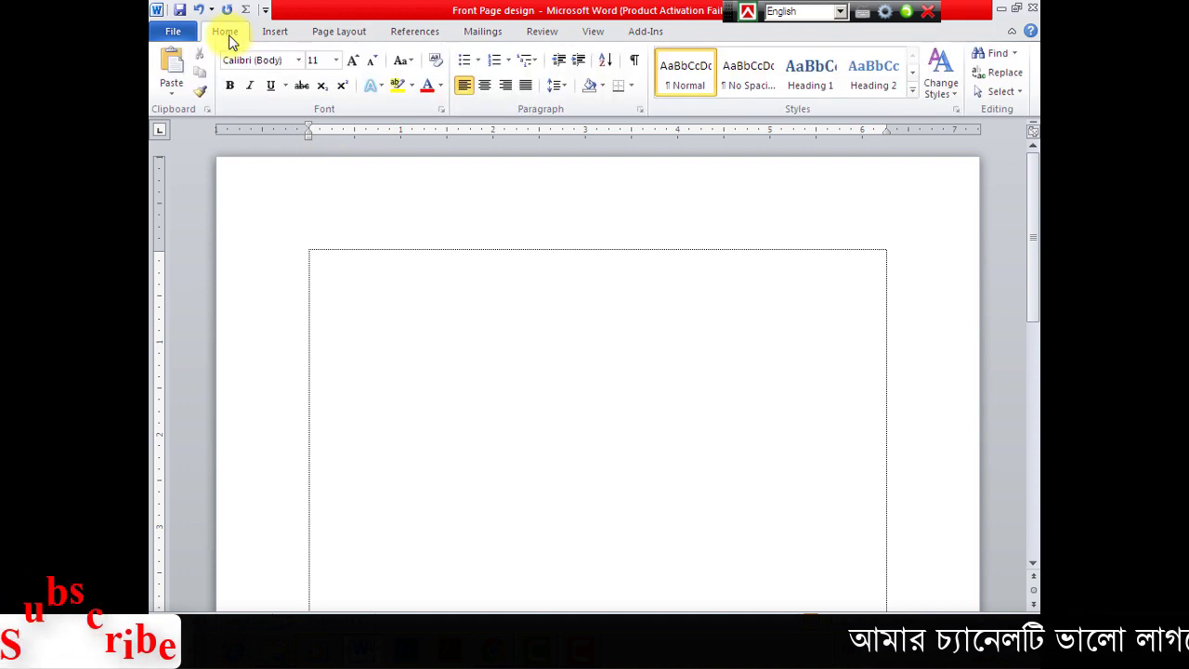
pyautogui.click(631, 85)
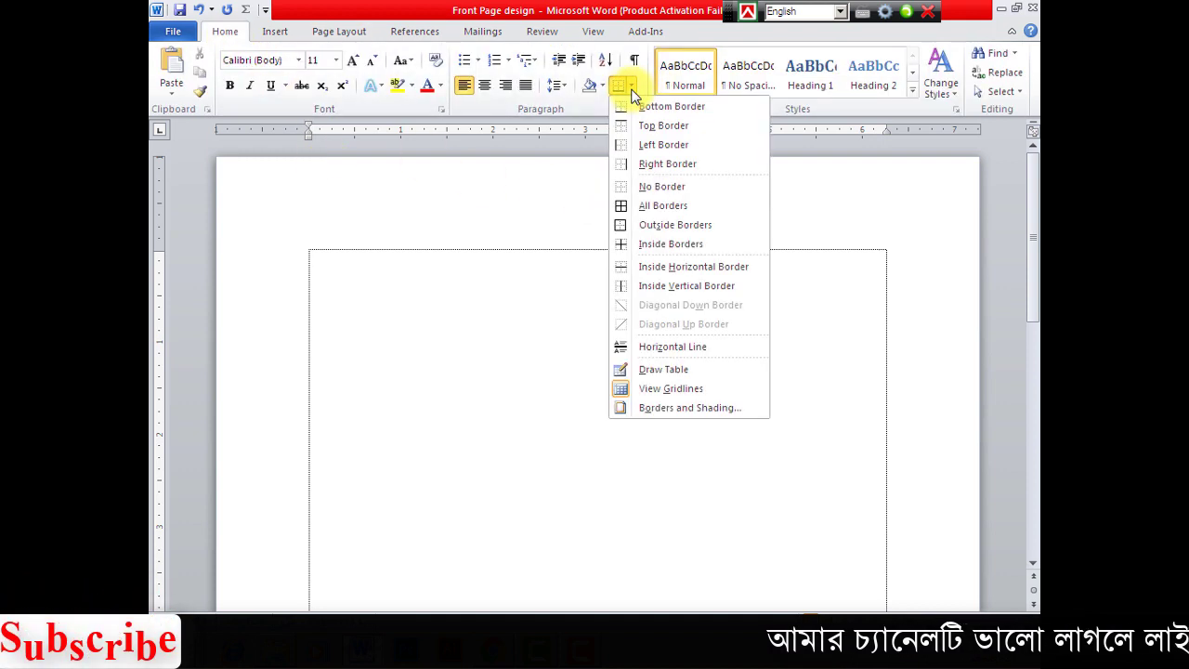
pyautogui.click(653, 185)
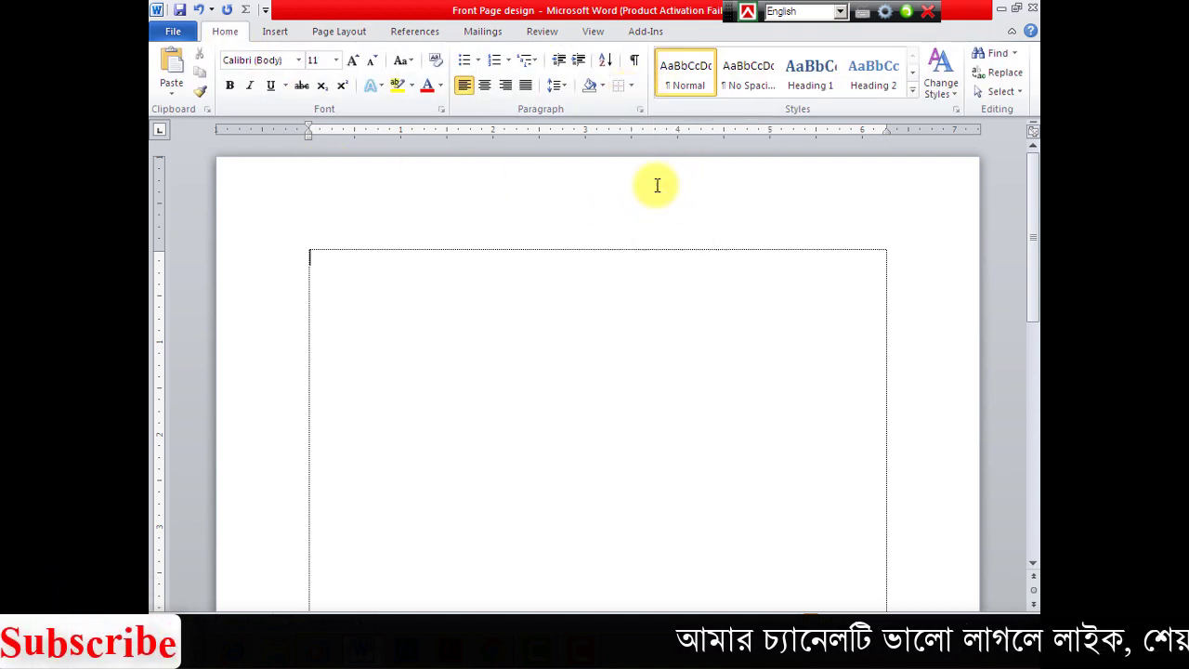
# Open the page border settings in Borders and Shading and choose the Box setting for the whole document
pyautogui.click(632, 85)
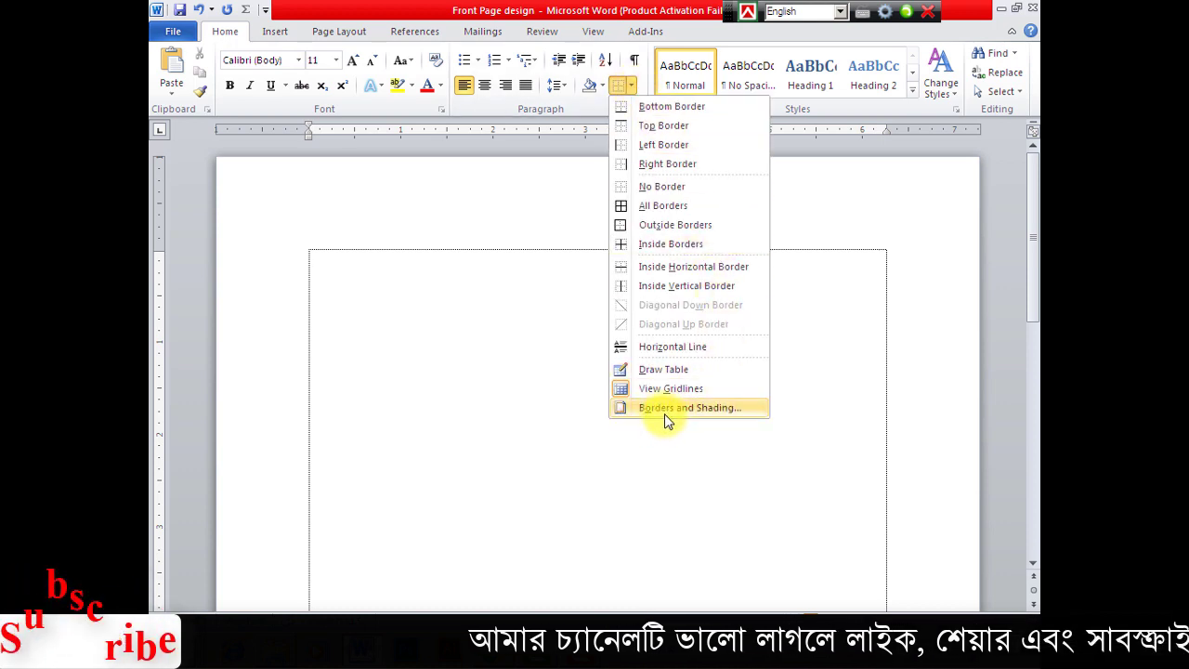
pyautogui.click(708, 408)
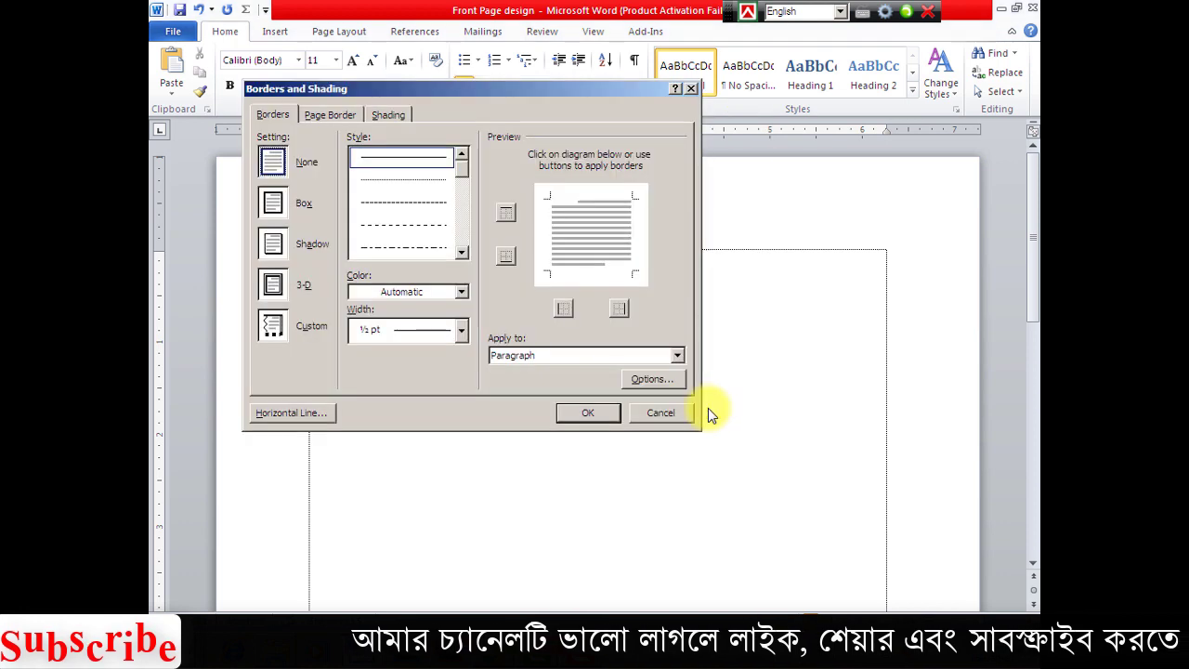
pyautogui.click(316, 114)
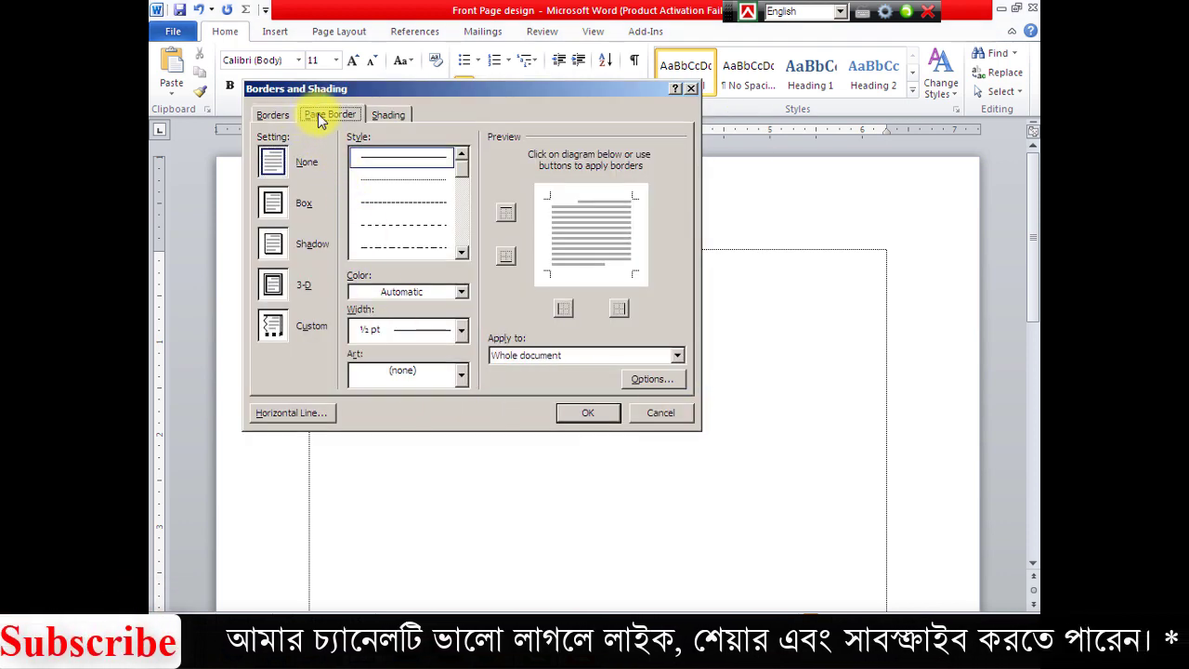
pyautogui.click(273, 208)
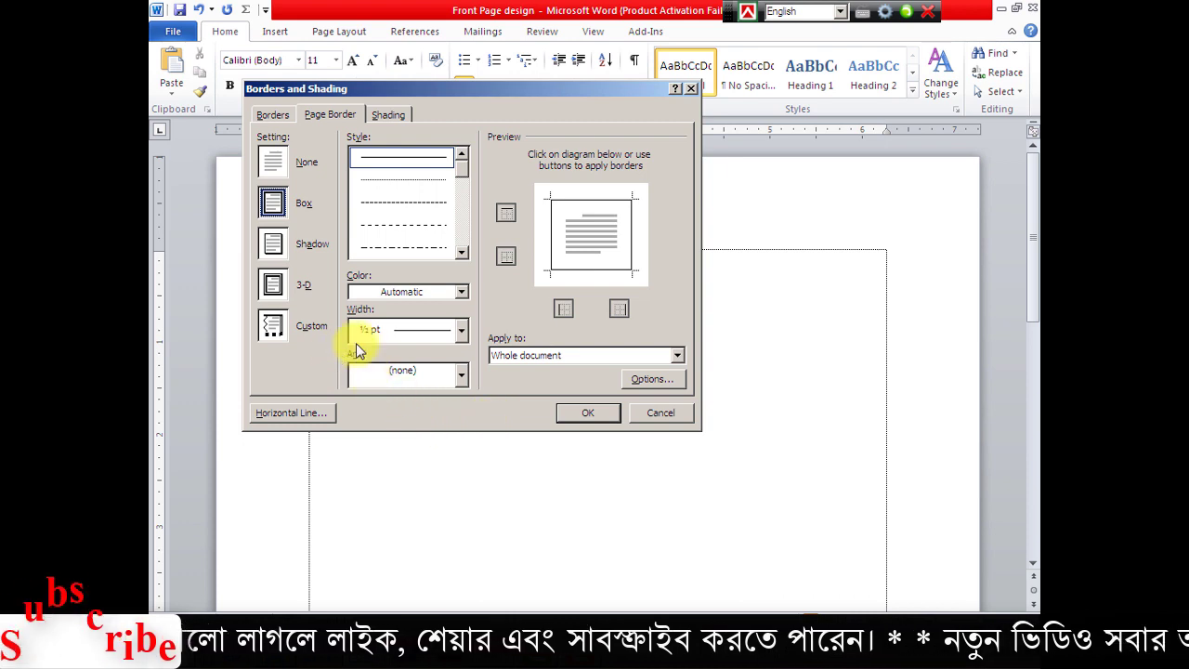
# Choose the dense black-and-white scroll pattern, just after the grey pyramid pattern, as the page border art
pyautogui.click(458, 376)
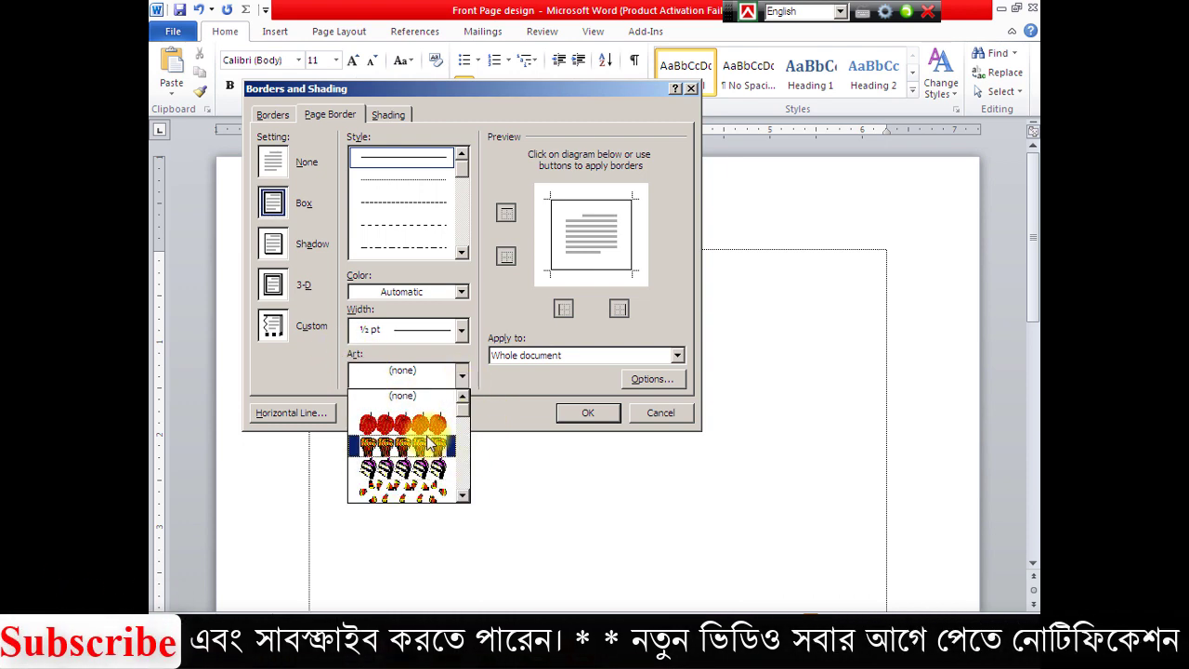
pyautogui.scroll(-10, 467, 410)
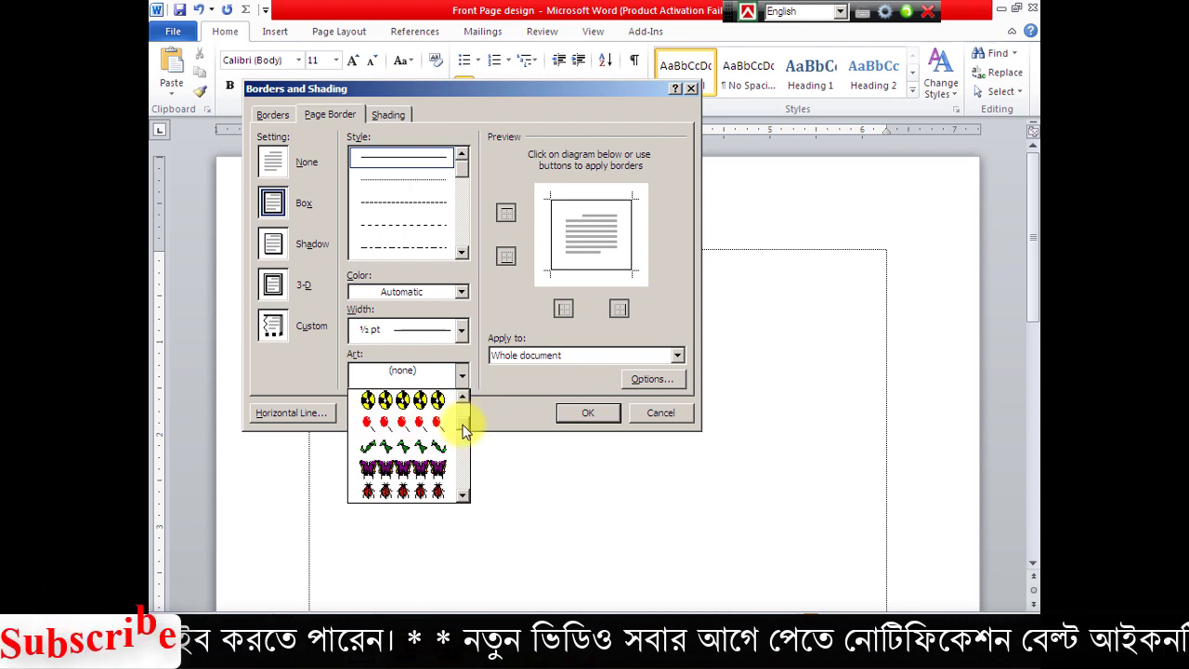
pyautogui.scroll(-8, 465, 444)
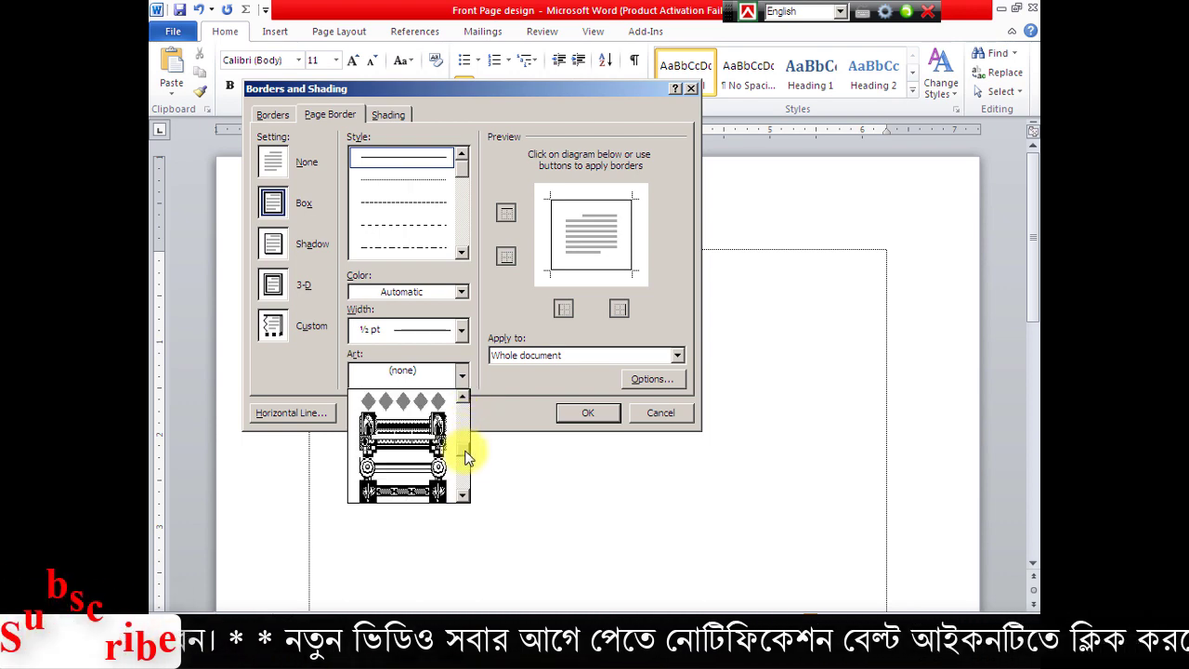
pyautogui.scroll(-4, 466, 455)
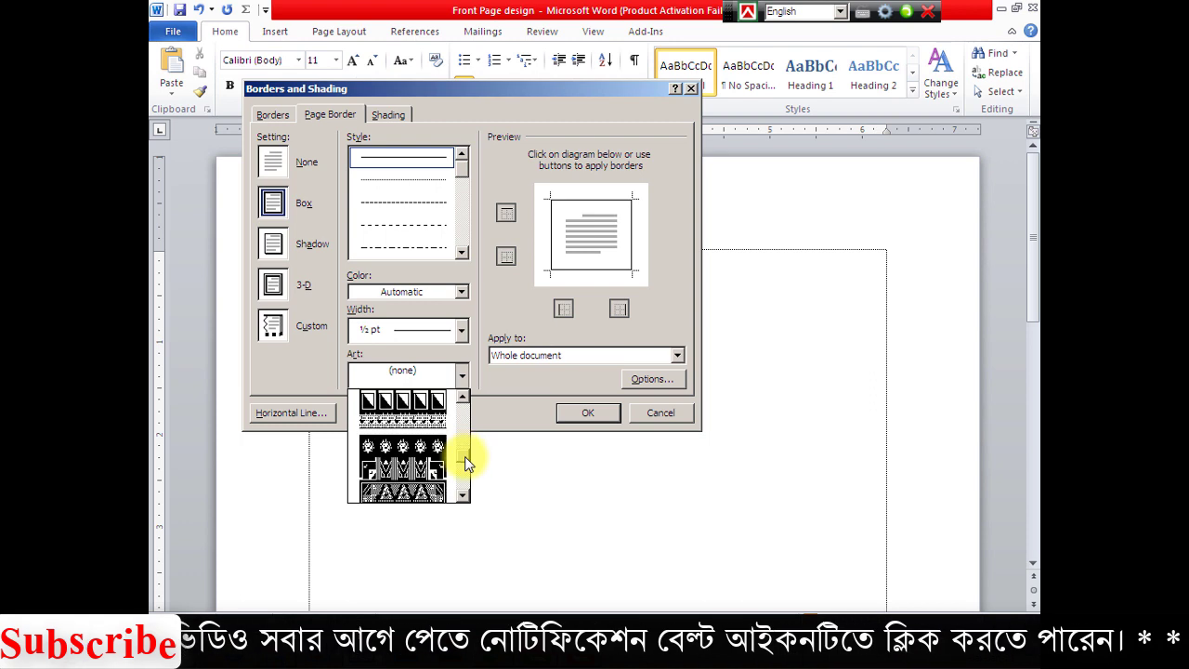
pyautogui.scroll(-8, 464, 465)
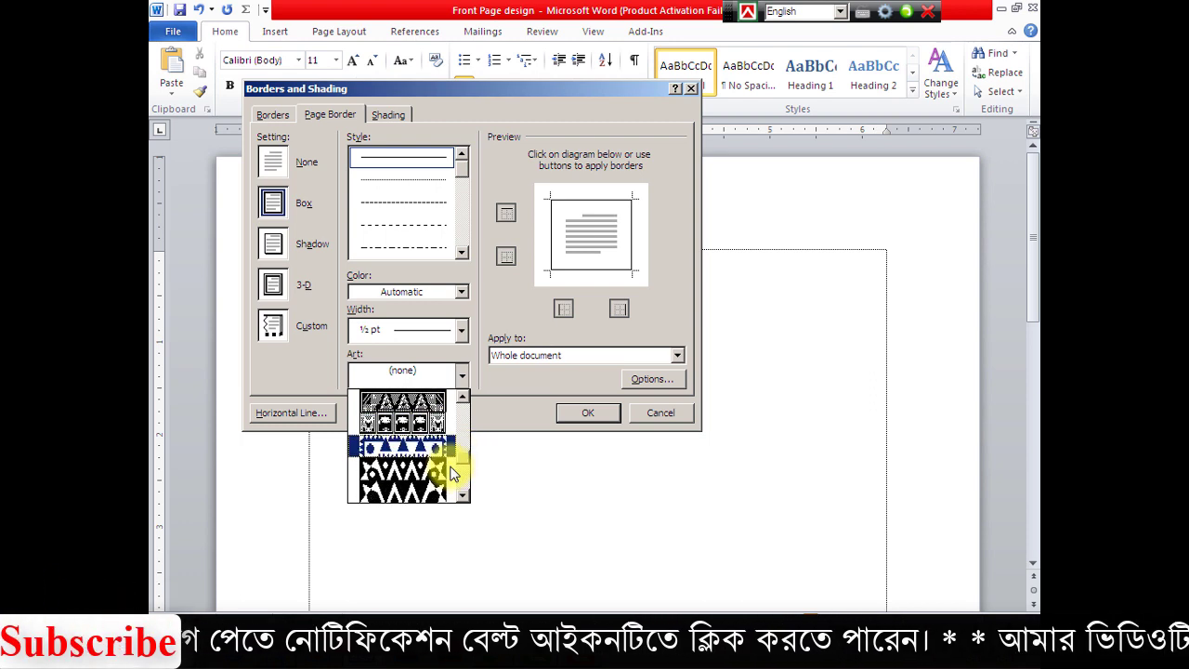
pyautogui.scroll(-10, 446, 469)
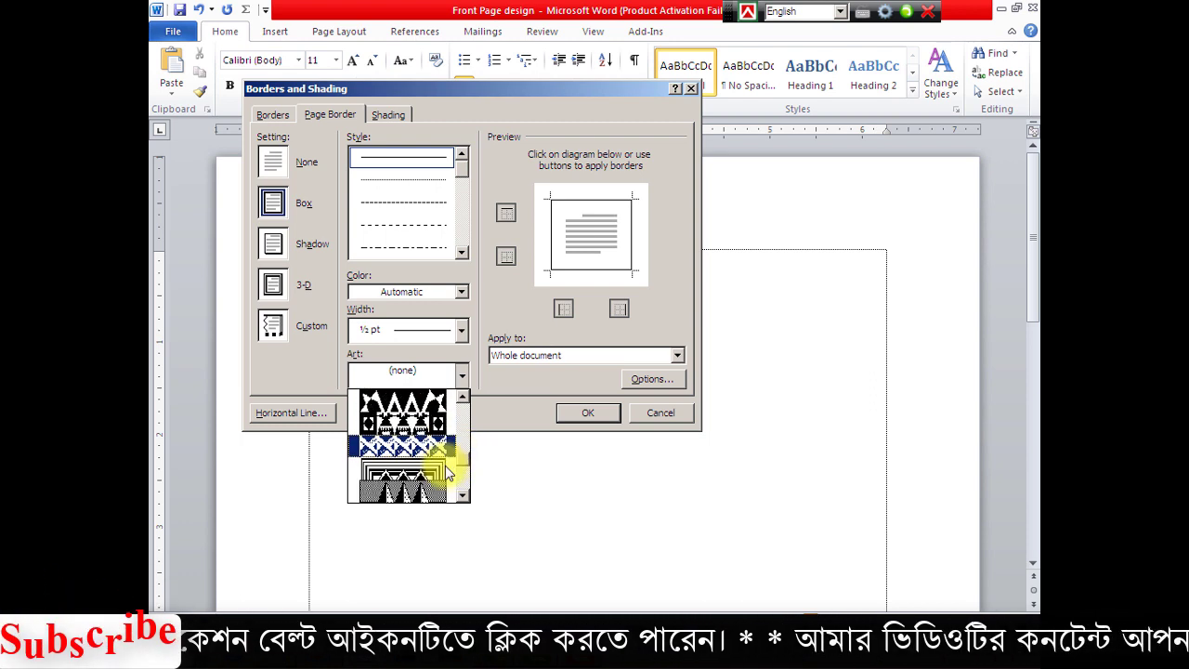
pyautogui.scroll(-2, 445, 465)
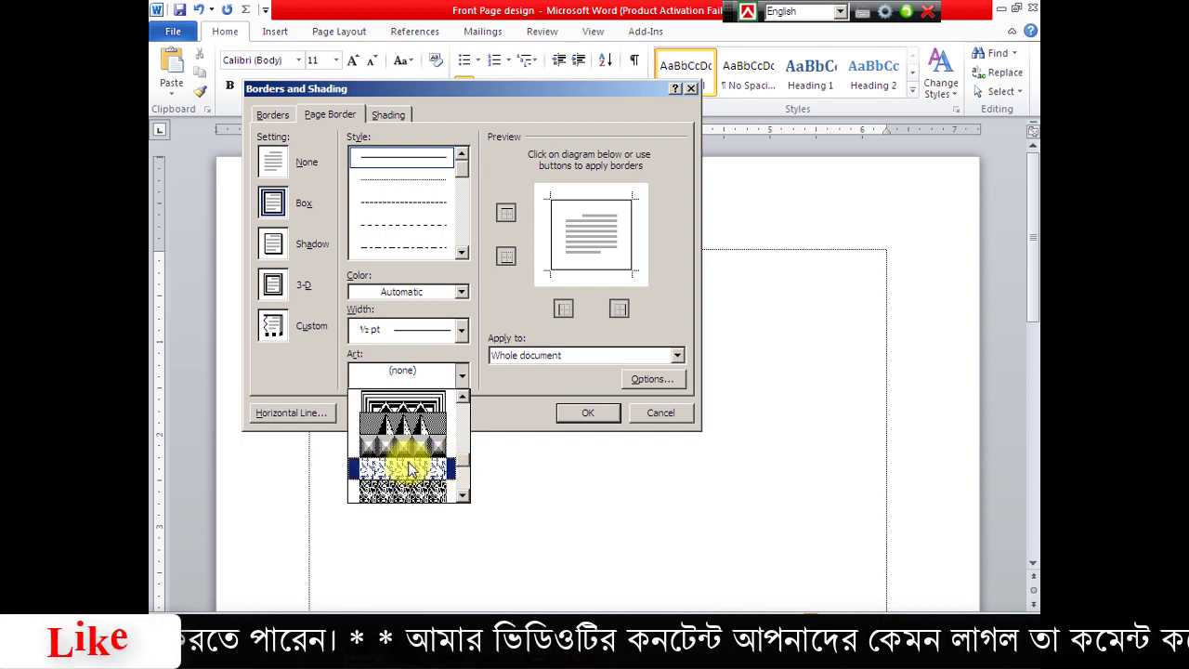
pyautogui.click(410, 469)
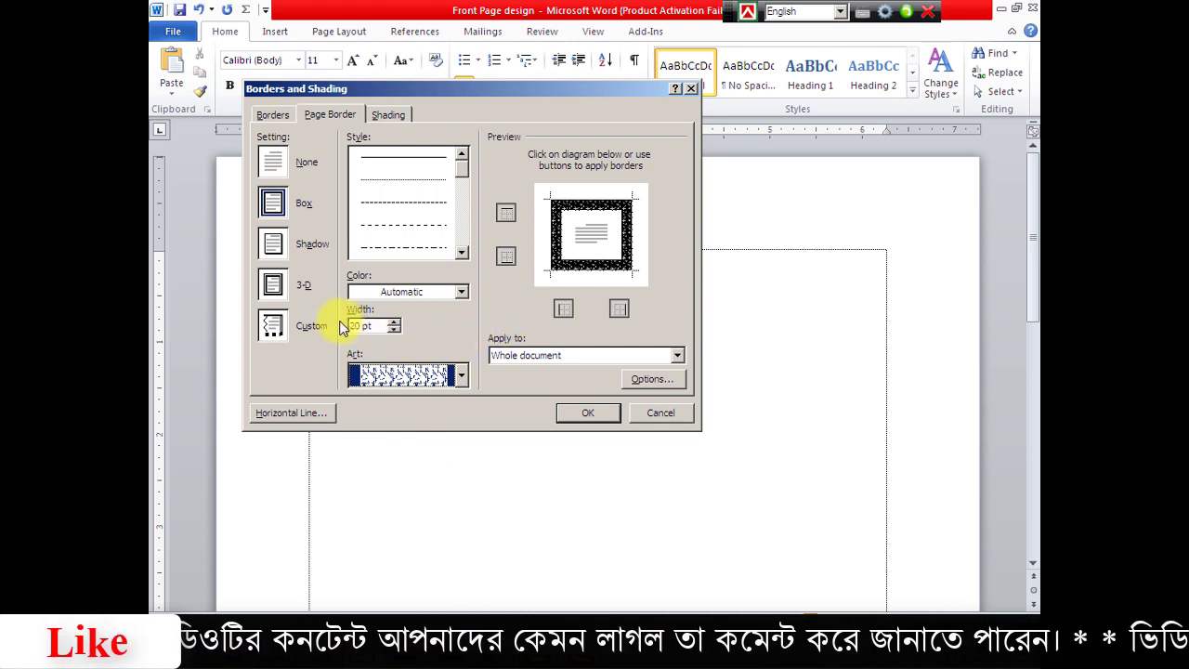
# Reduce the art border's width to 15 pt and apply the page border to the document
pyautogui.click(394, 330)
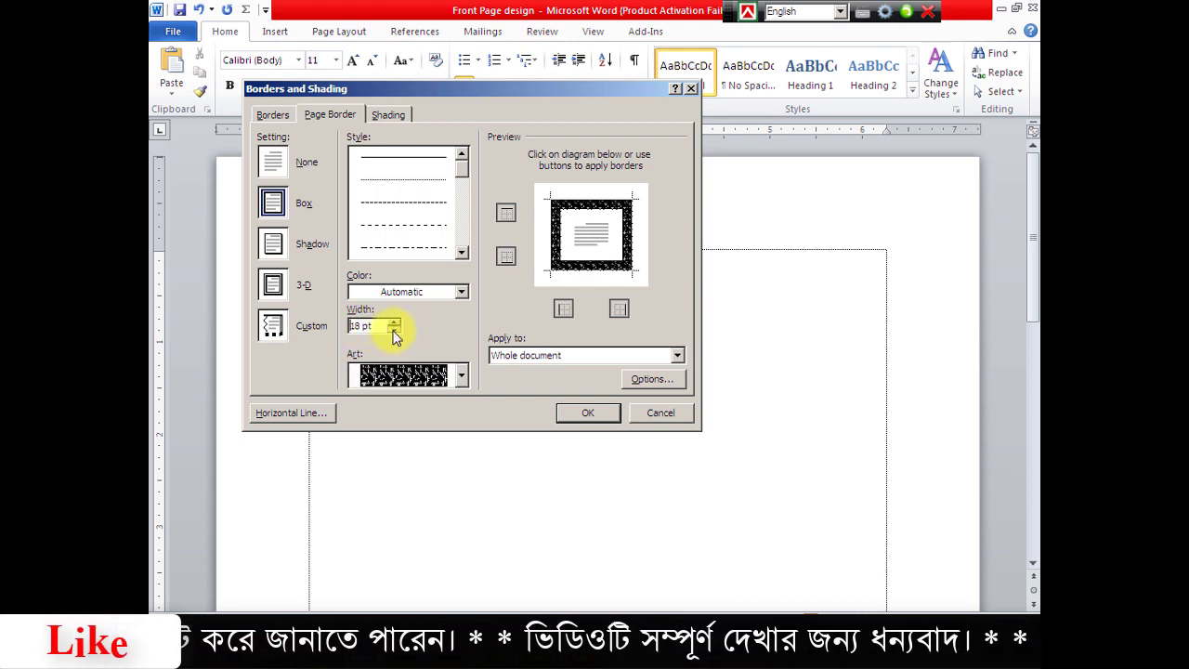
pyautogui.click(394, 329)
pyautogui.click(394, 330)
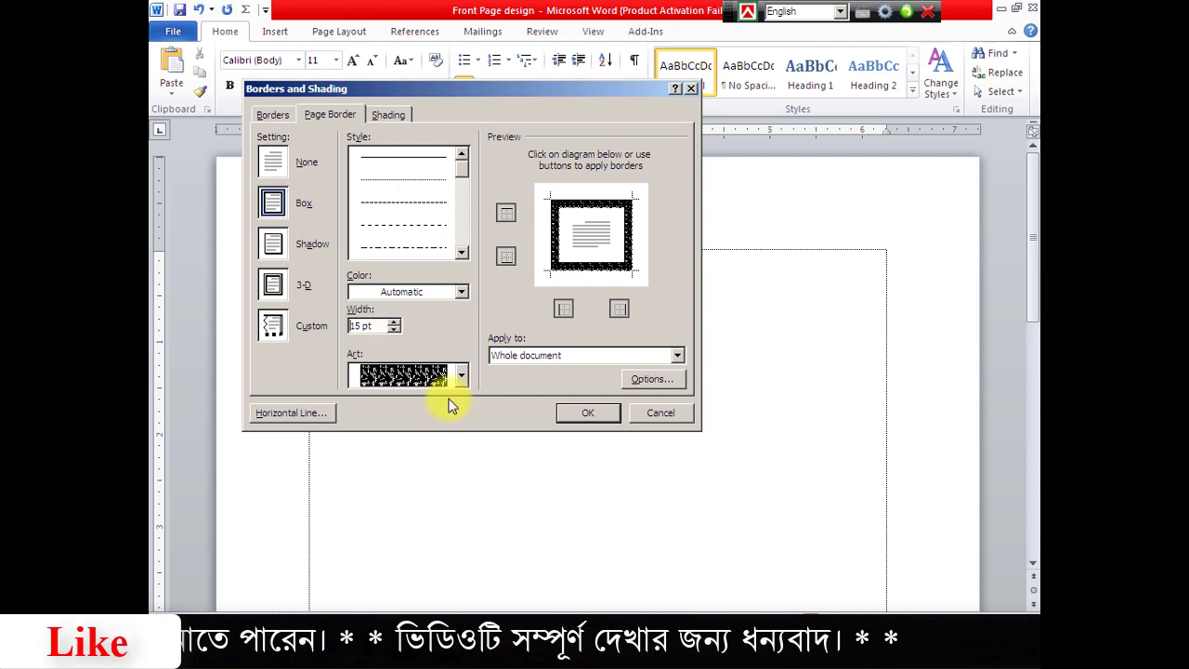
pyautogui.click(591, 414)
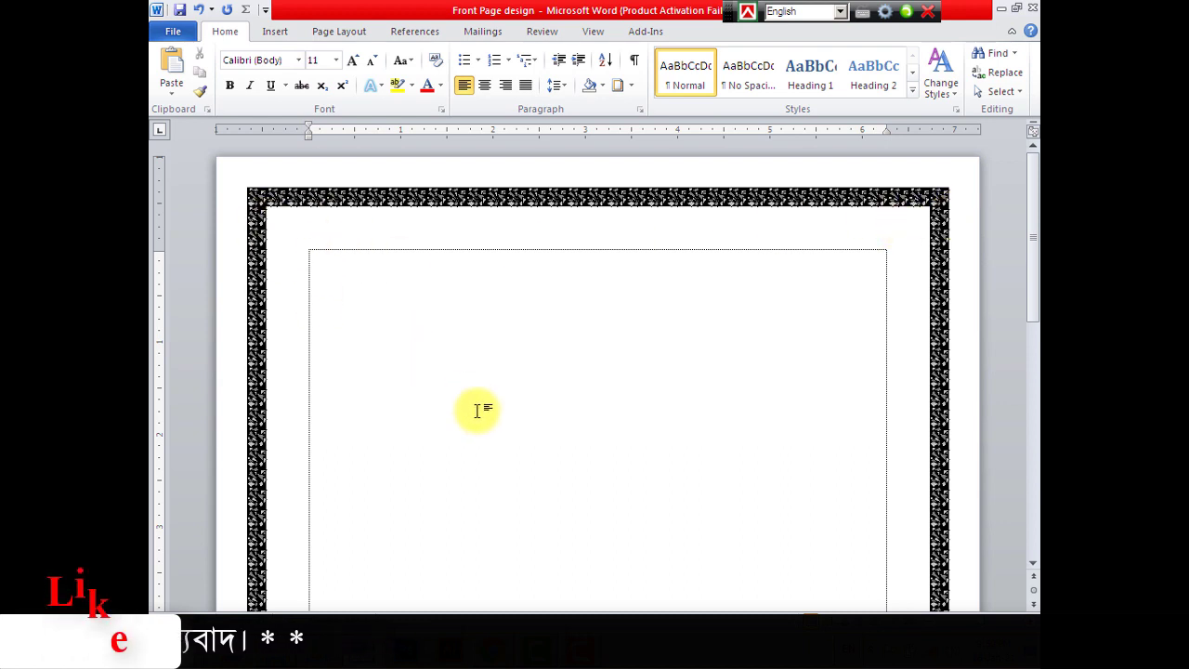
# Switch to Chrome and look through the Google image results for corner design png to compare corner ornaments
pyautogui.scroll(-1, 478, 408)
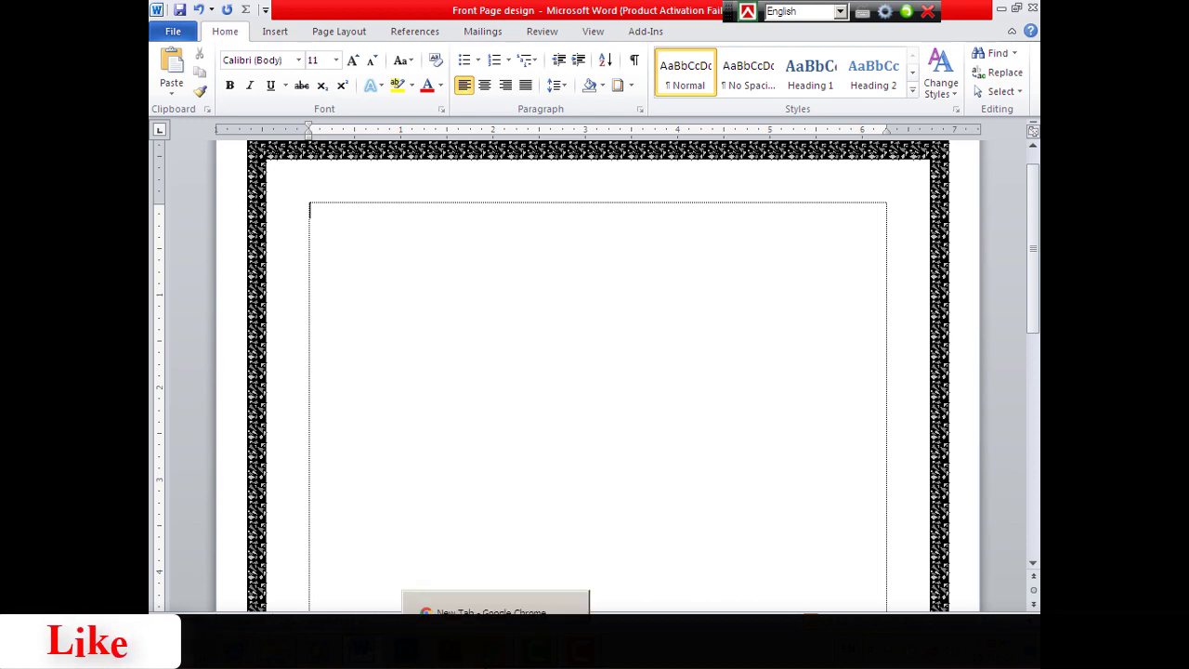
pyautogui.click(496, 650)
pyautogui.click(270, 16)
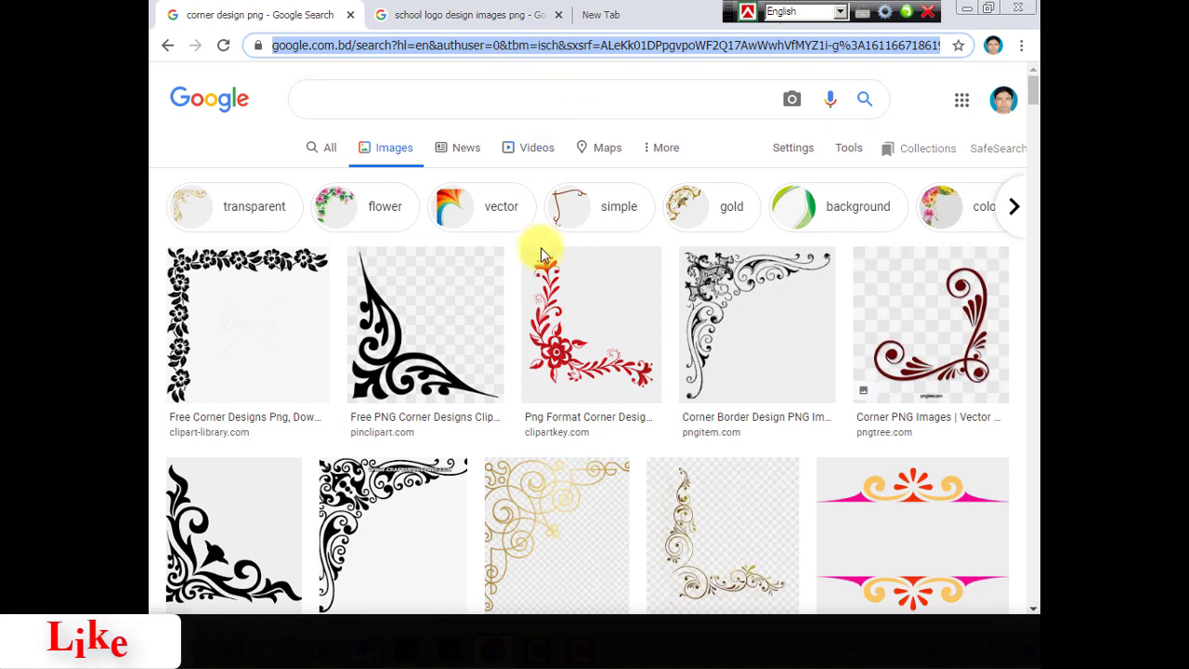
pyautogui.scroll(-1, 792, 447)
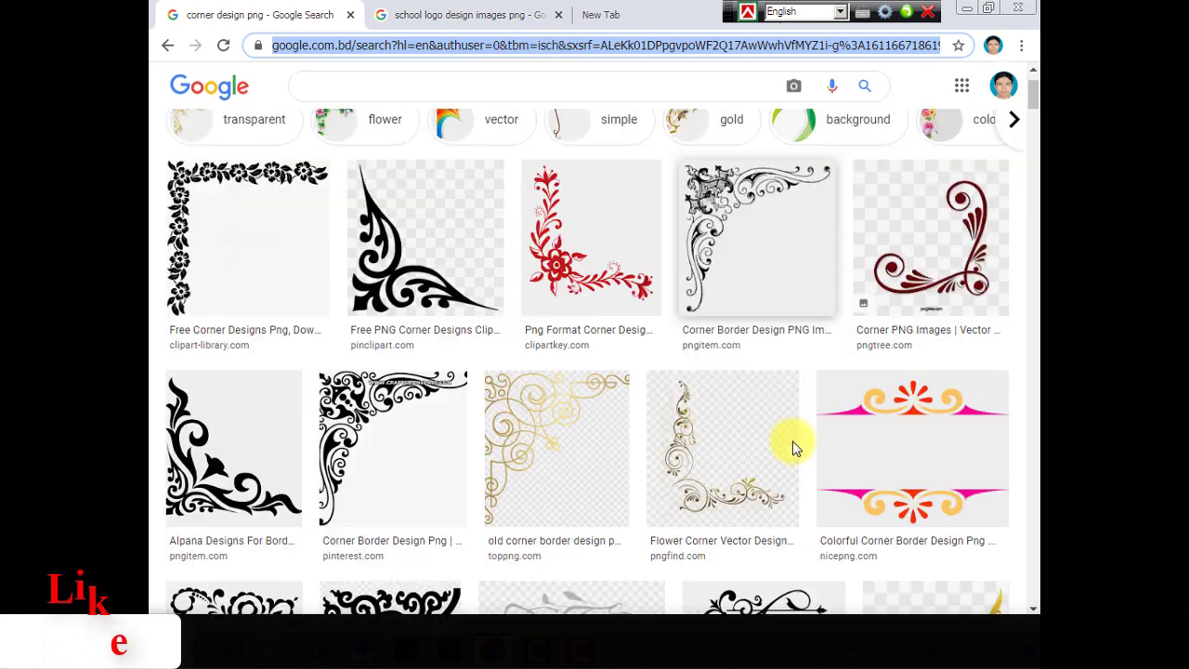
pyautogui.scroll(-1, 791, 446)
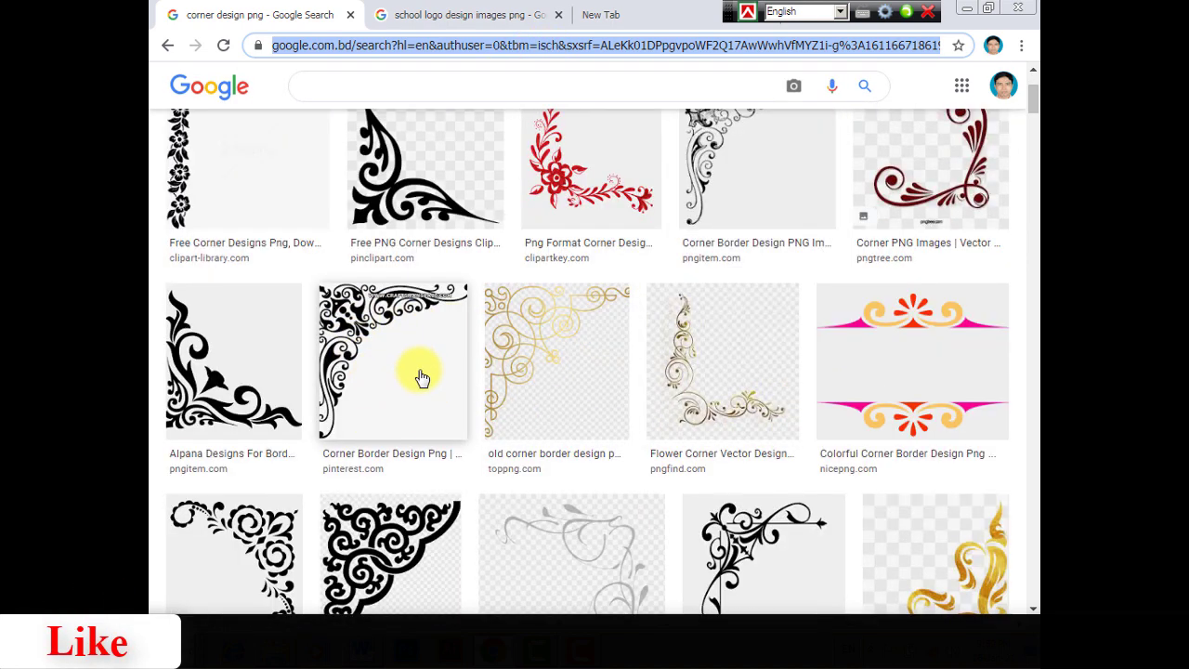
pyautogui.scroll(-3, 728, 419)
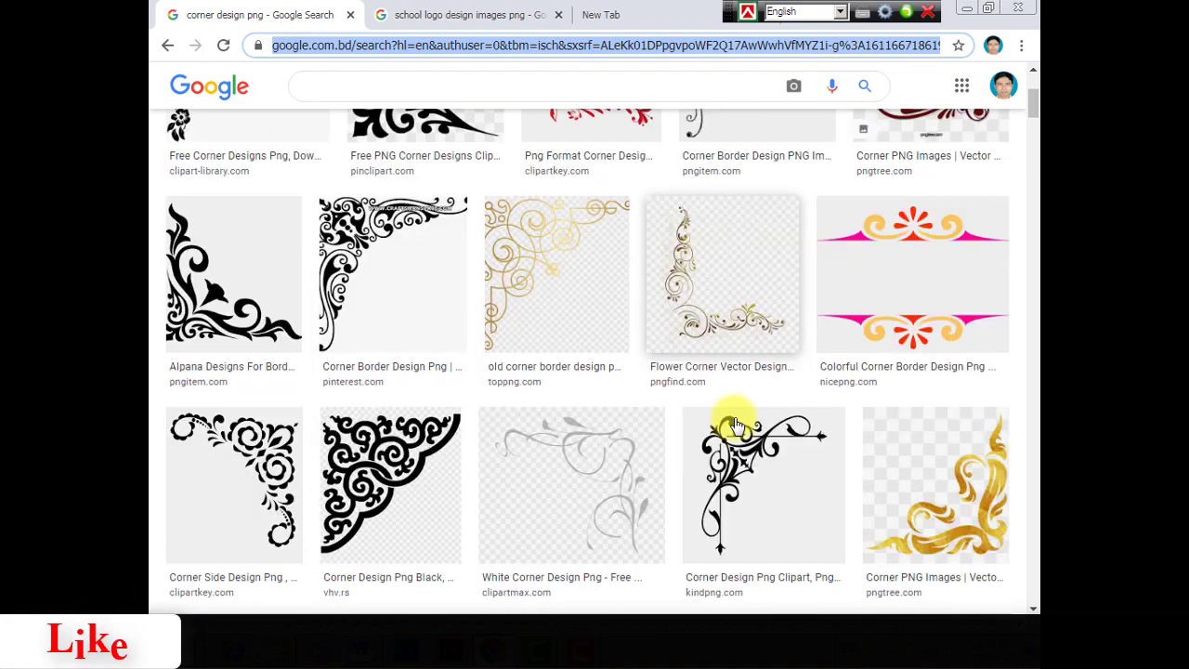
pyautogui.scroll(-9, 737, 424)
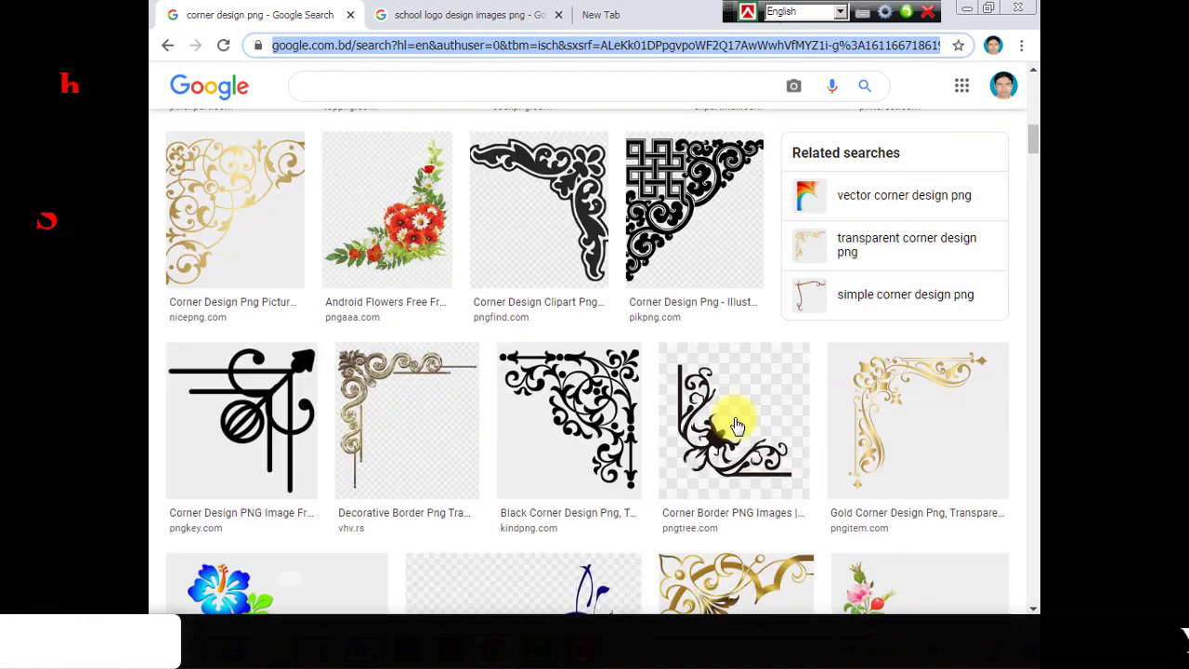
pyautogui.scroll(-6, 451, 455)
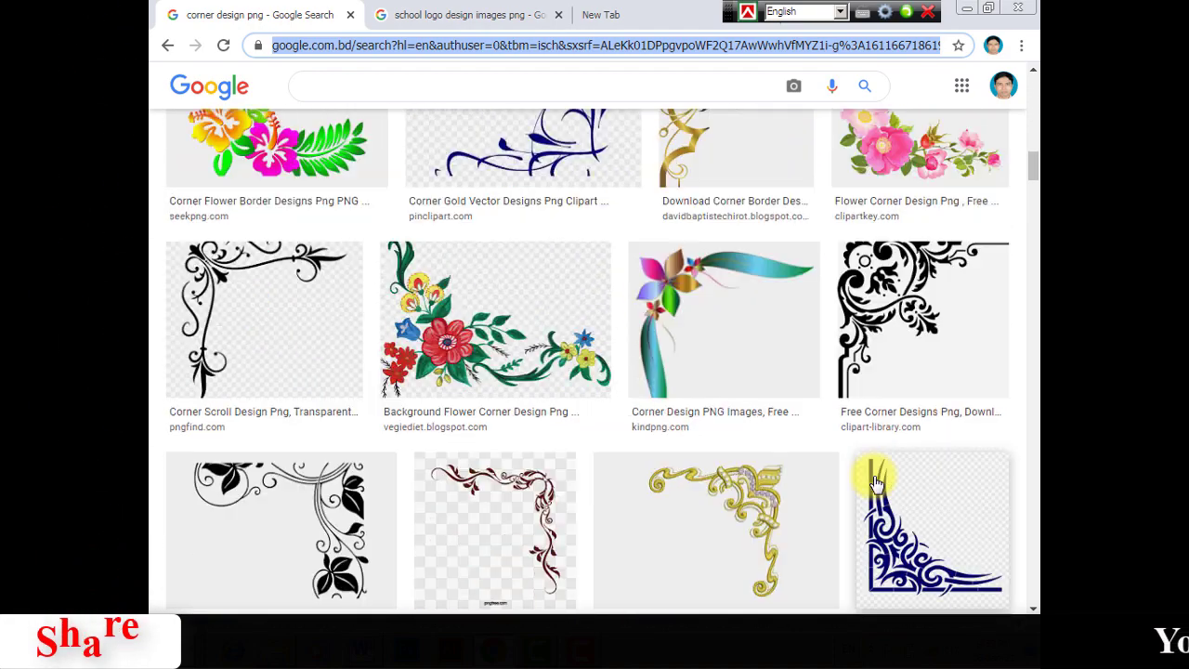
pyautogui.scroll(-3, 415, 421)
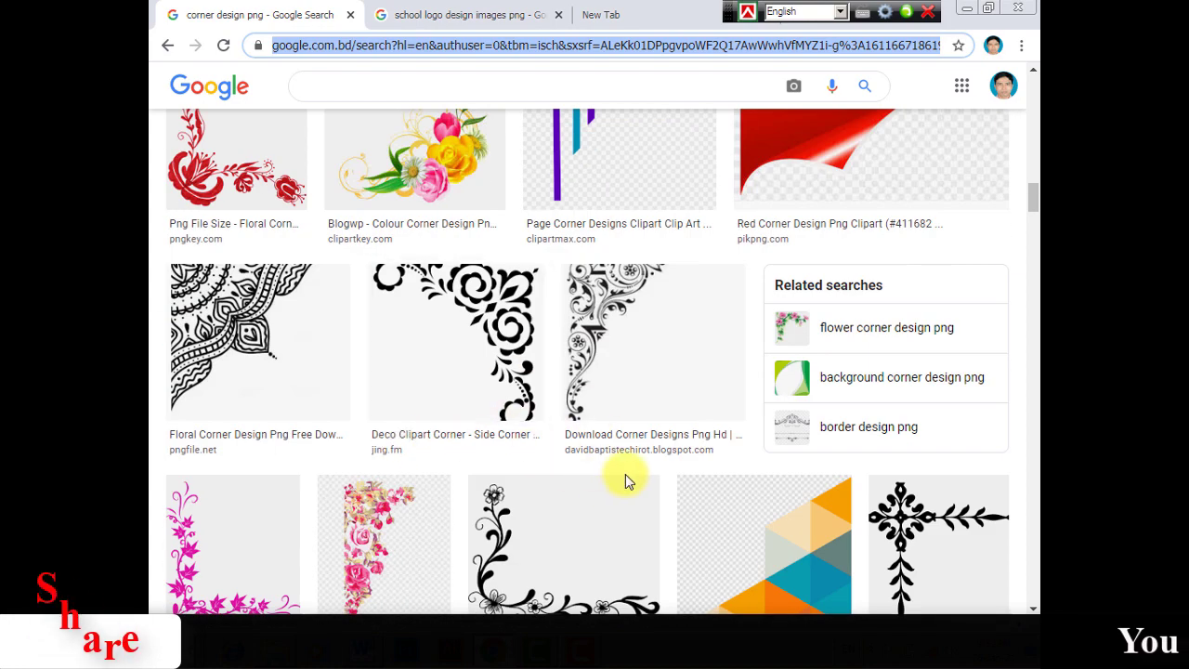
pyautogui.scroll(-2, 644, 353)
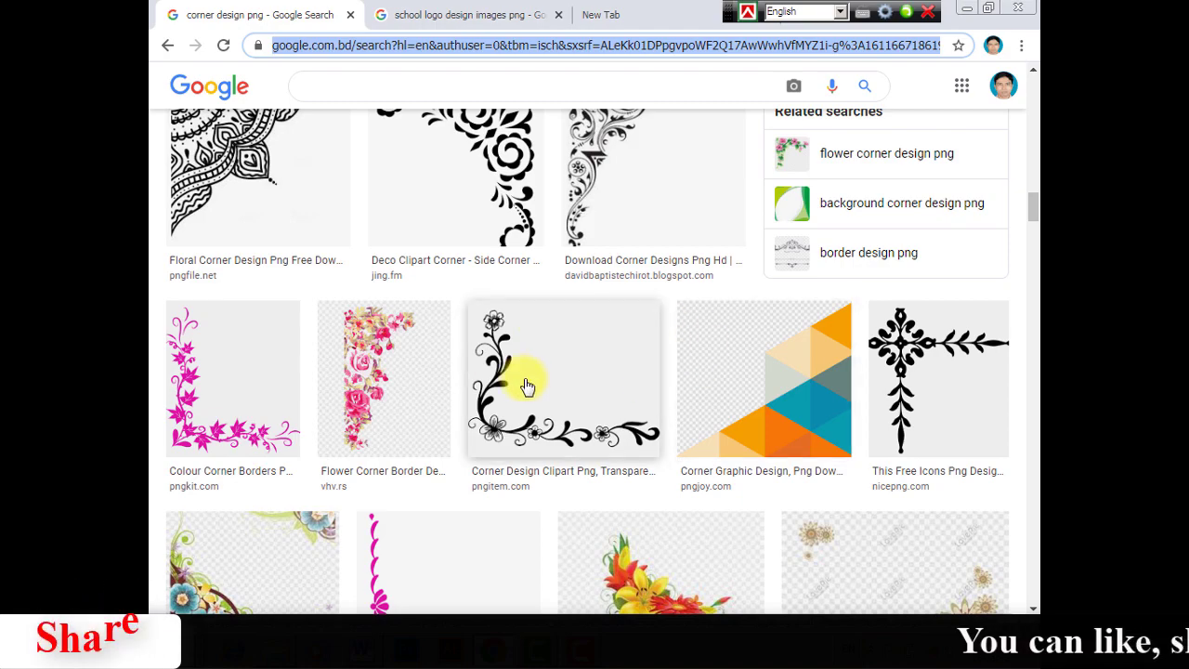
pyautogui.scroll(5, 526, 385)
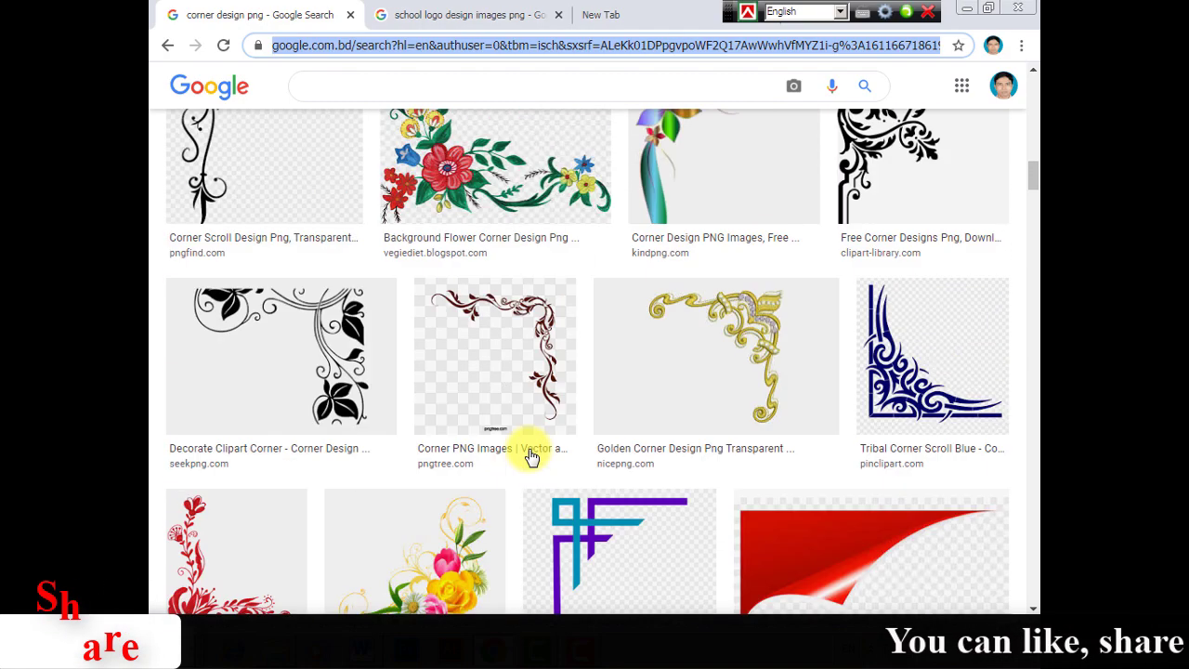
pyautogui.scroll(4, 530, 457)
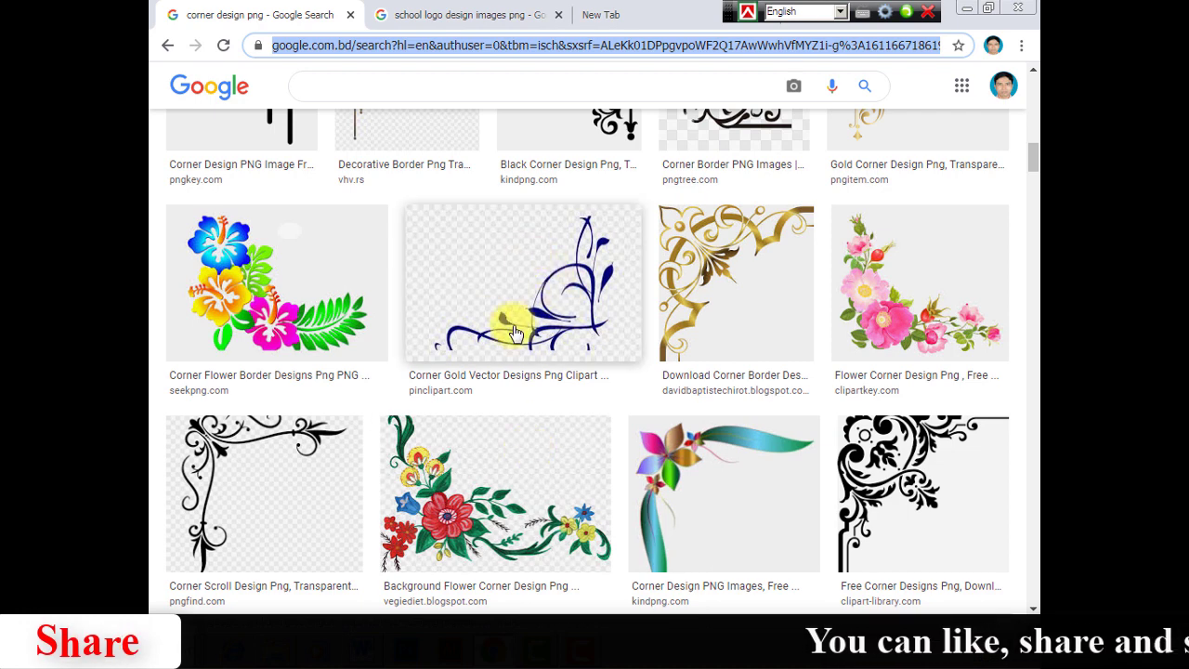
# Preview the navy-blue Corner Gold Vector Designs image from PinClipart and close the preview
pyautogui.click(556, 270)
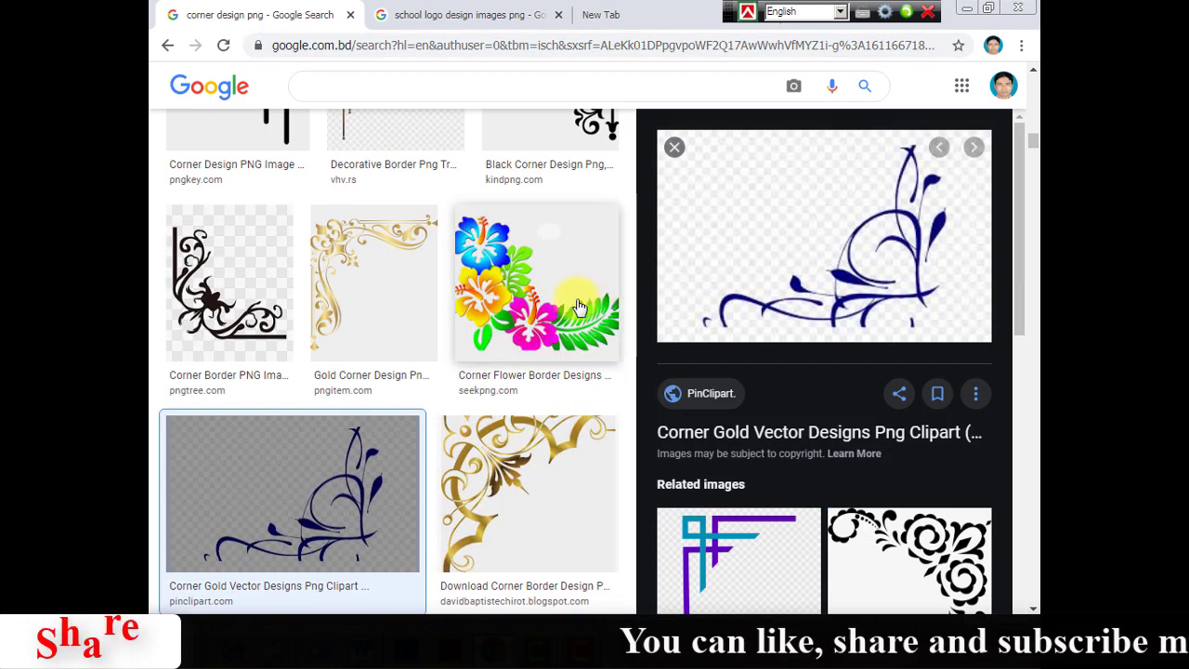
pyautogui.scroll(3, 383, 337)
pyautogui.click(674, 147)
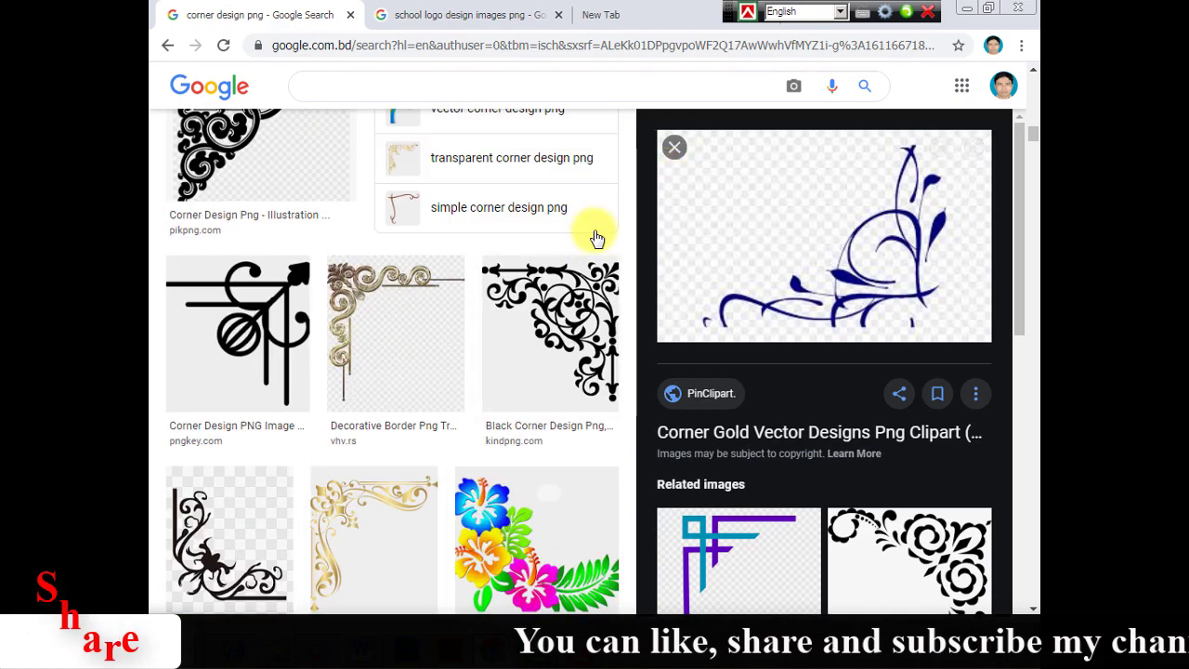
pyautogui.scroll(4, 451, 361)
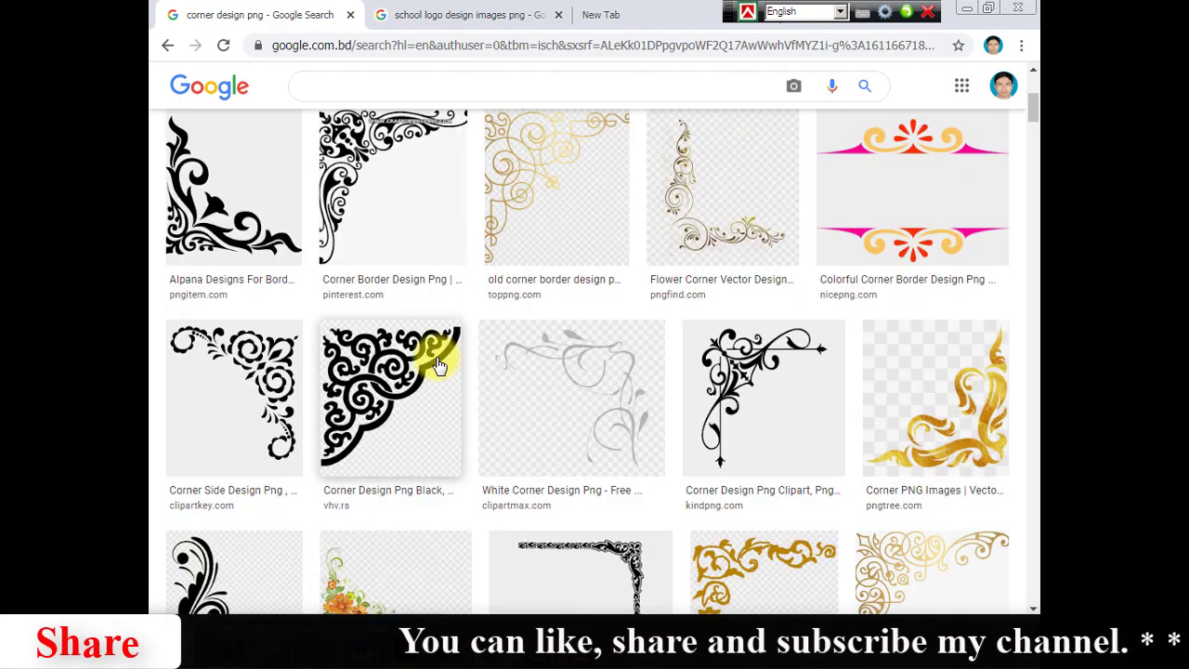
pyautogui.click(262, 368)
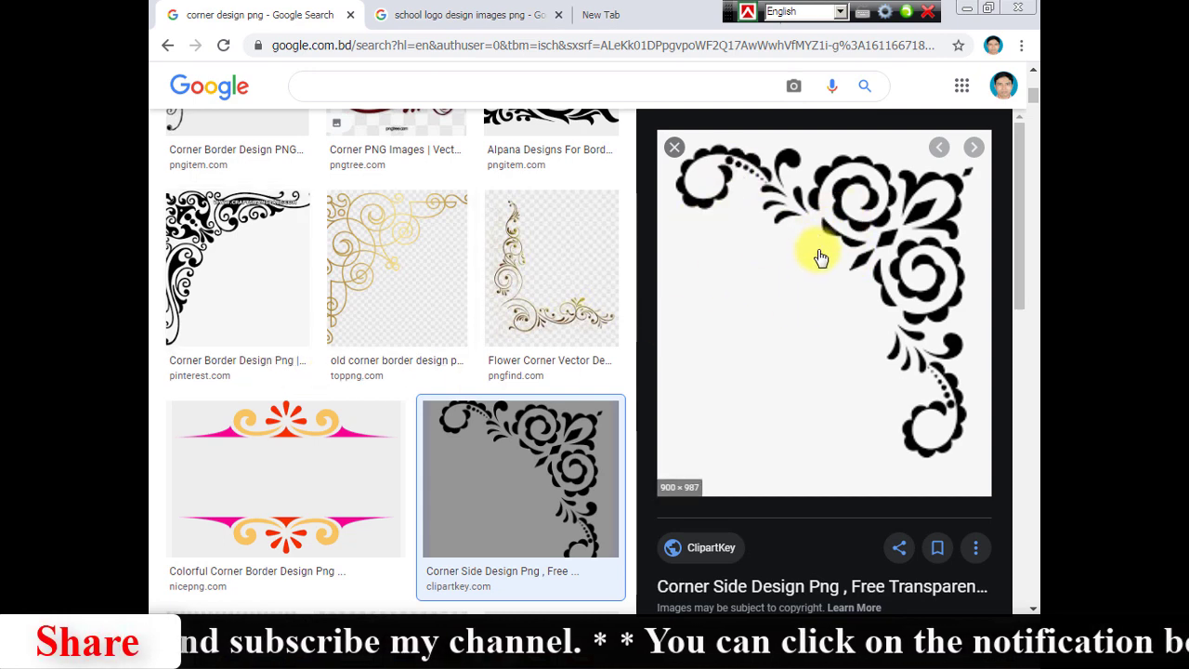
pyautogui.rightClick(770, 249)
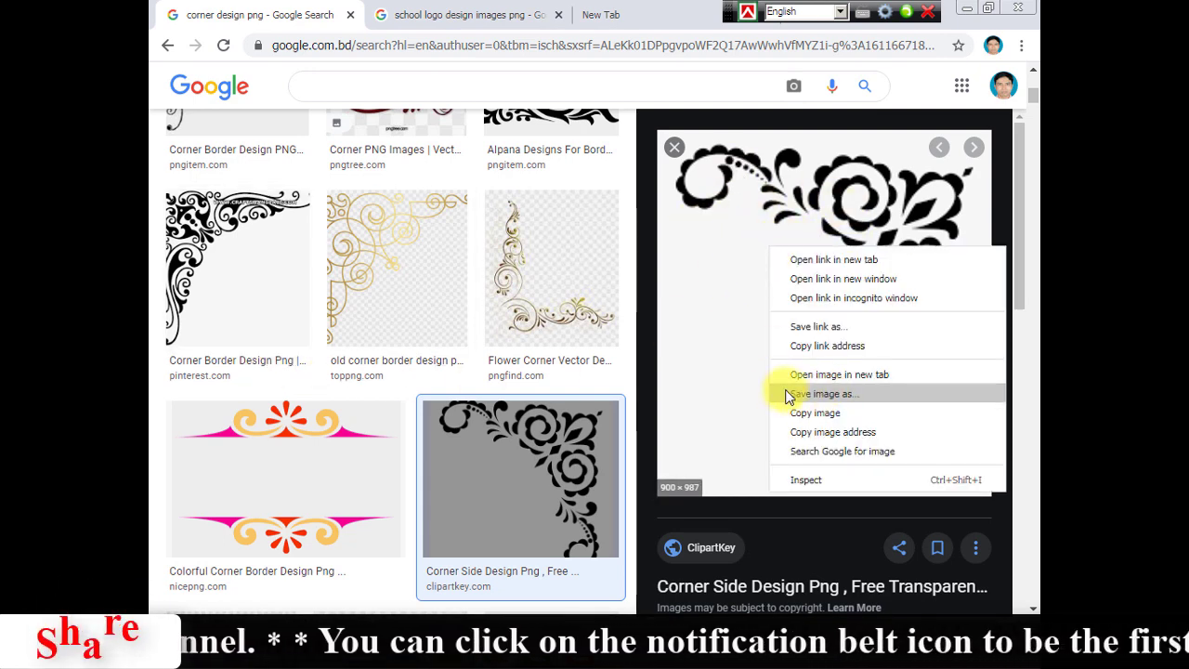
pyautogui.click(864, 396)
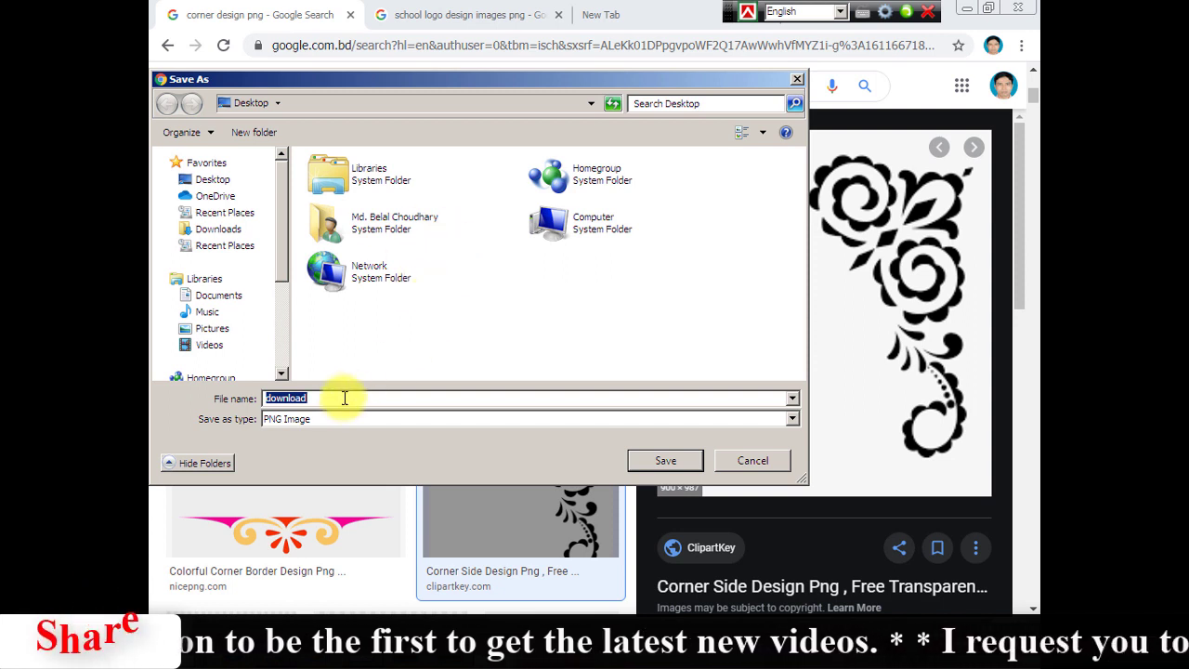
pyautogui.click(213, 181)
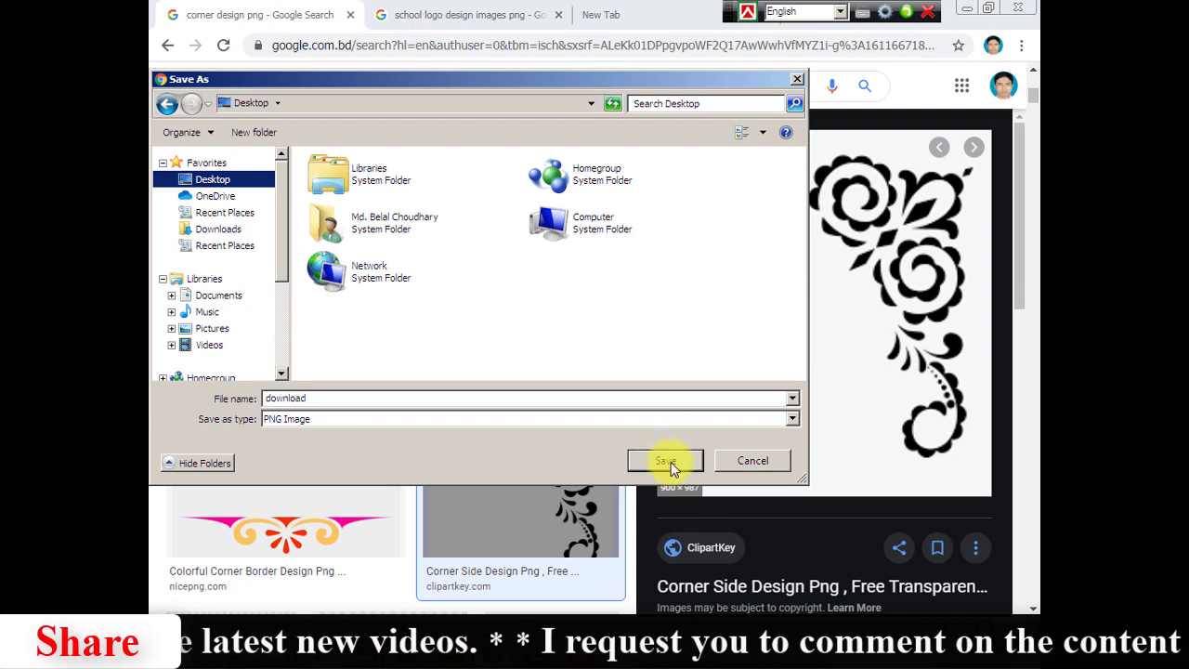
pyautogui.click(753, 463)
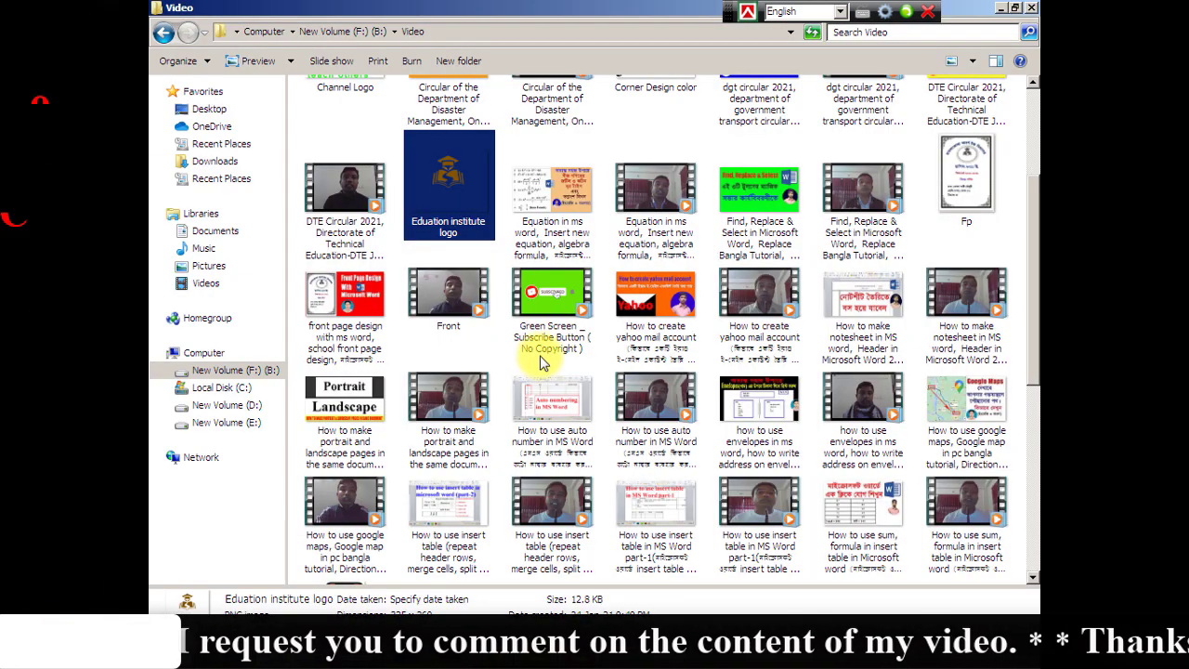
# Copy the "Corner Design color" PNG image from the Video folder on New Volume (F:)
pyautogui.scroll(3, 542, 361)
pyautogui.click(652, 243)
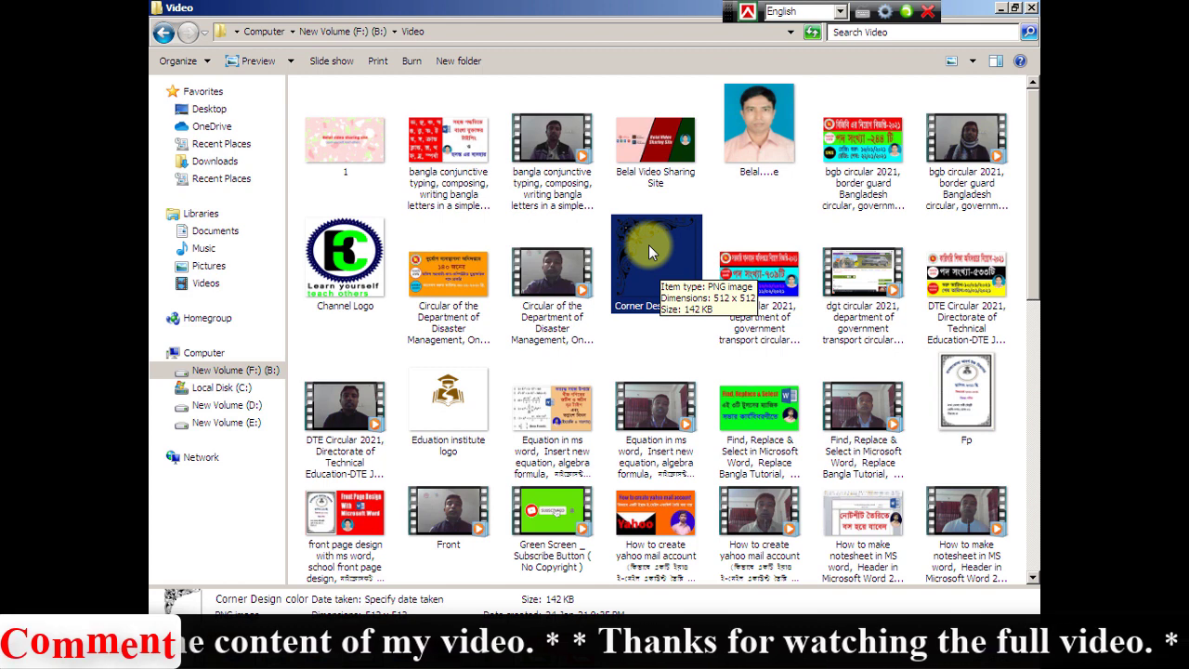
pyautogui.rightClick(648, 244)
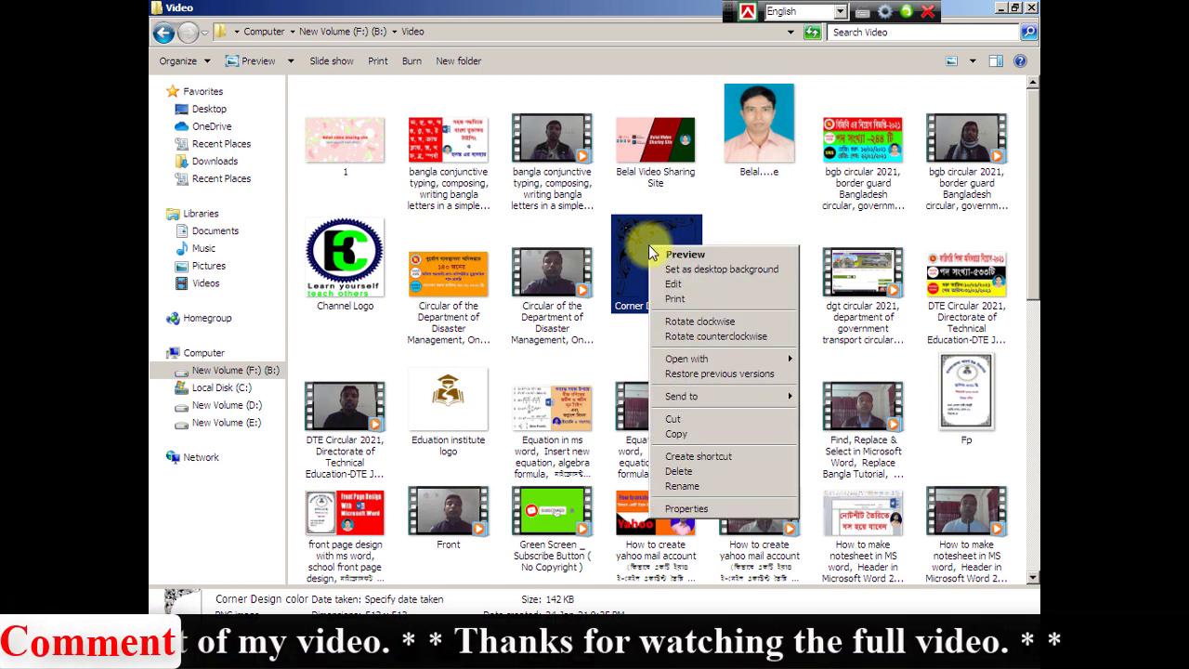
pyautogui.click(712, 435)
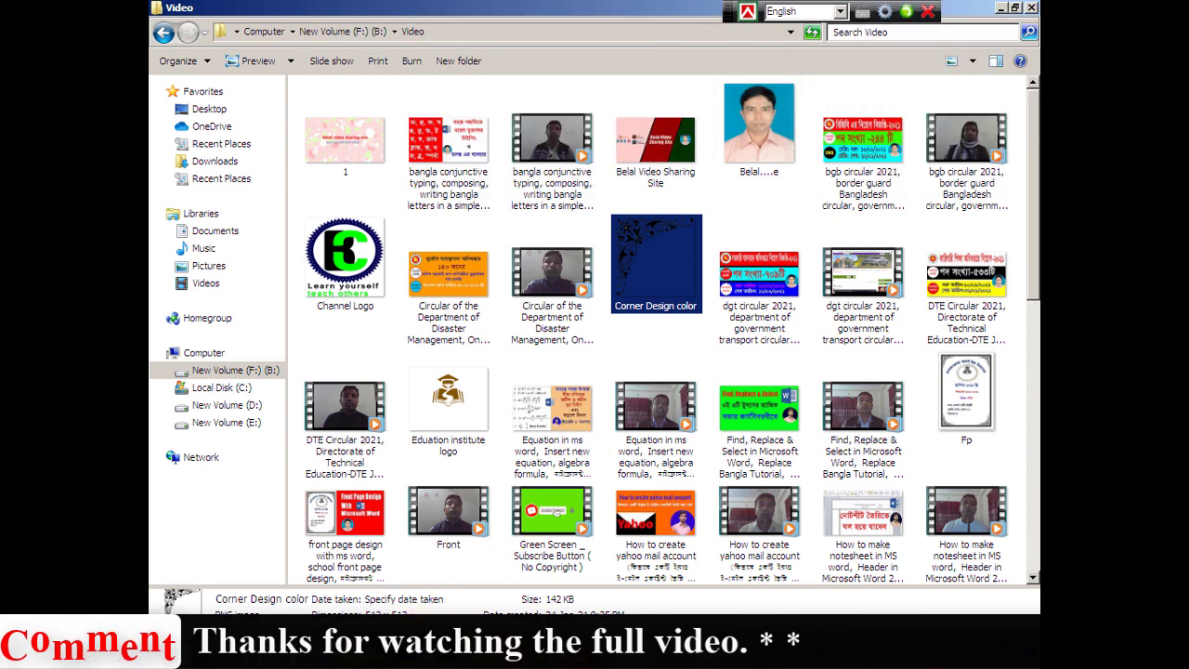
# Switch to the Front Page design document in Word and paste the copied corner ornament onto the page
pyautogui.click(465, 650)
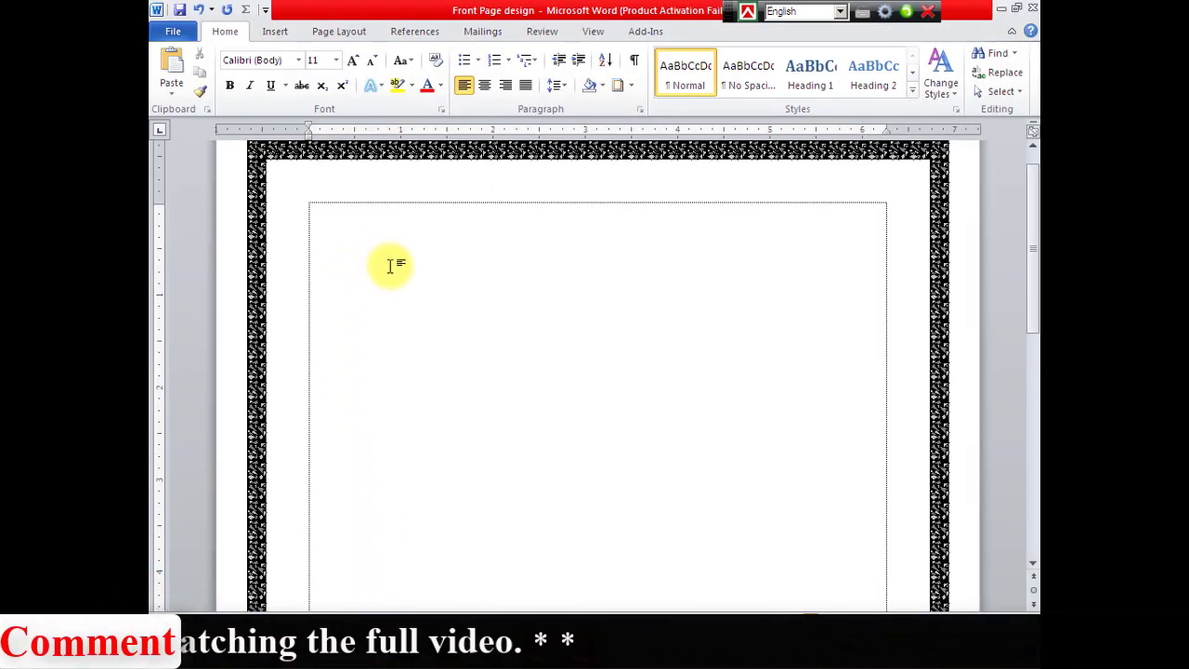
pyautogui.hotkey('ctrl', 'v')
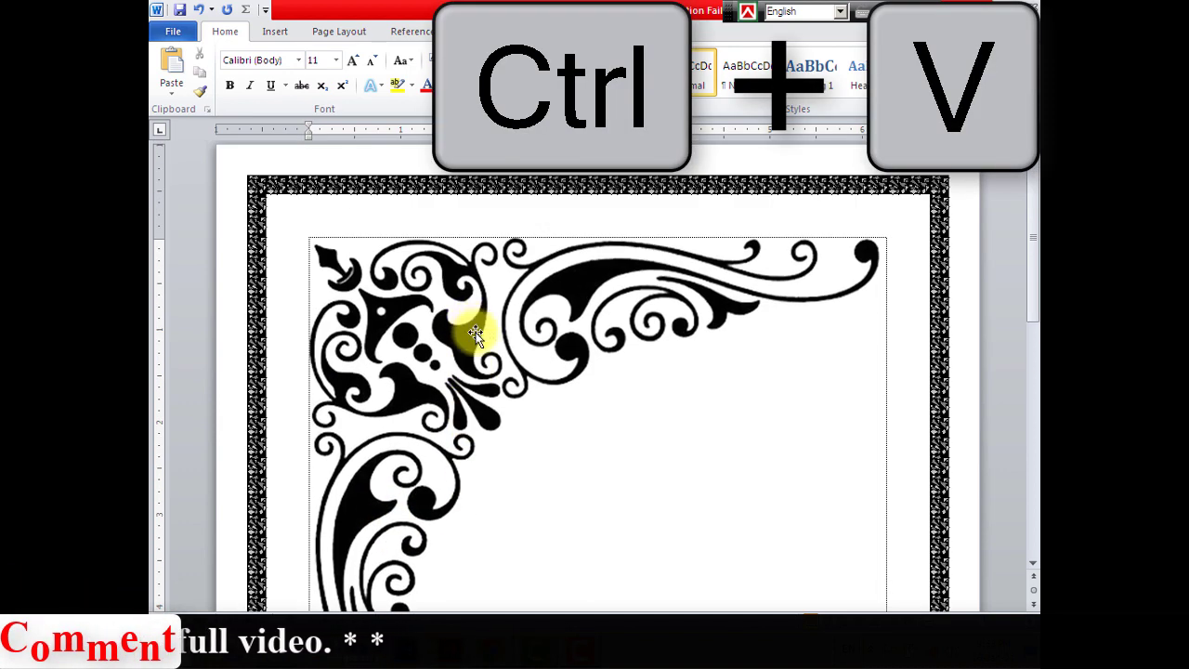
pyautogui.scroll(-3, 454, 338)
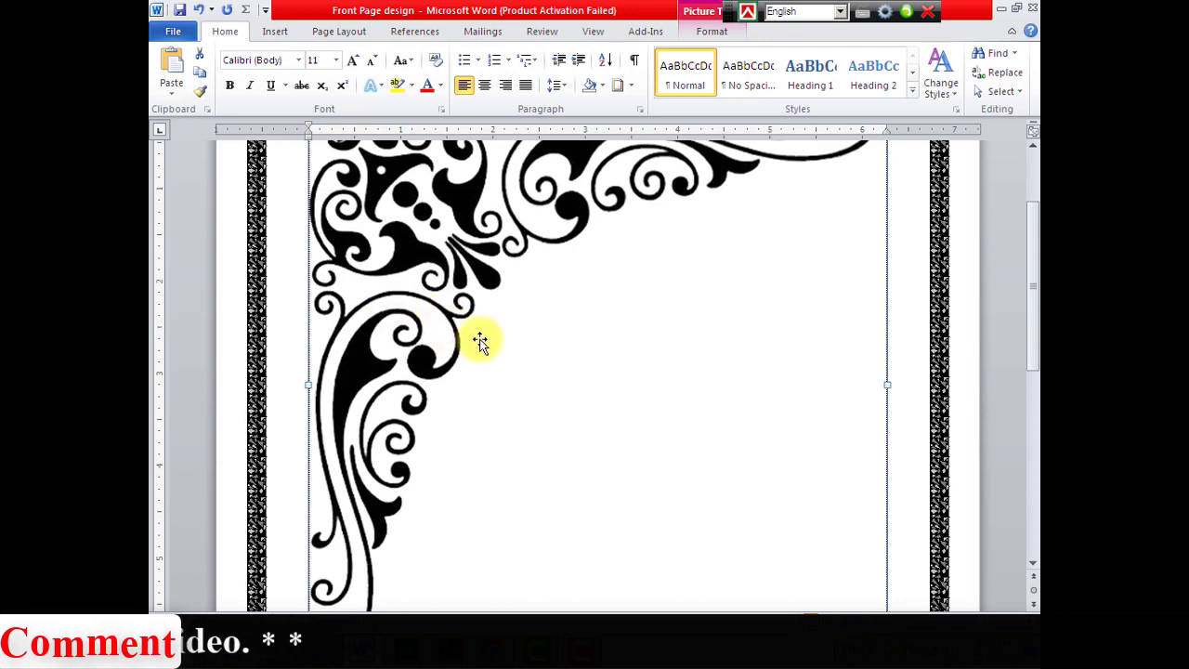
pyautogui.scroll(3, 593, 378)
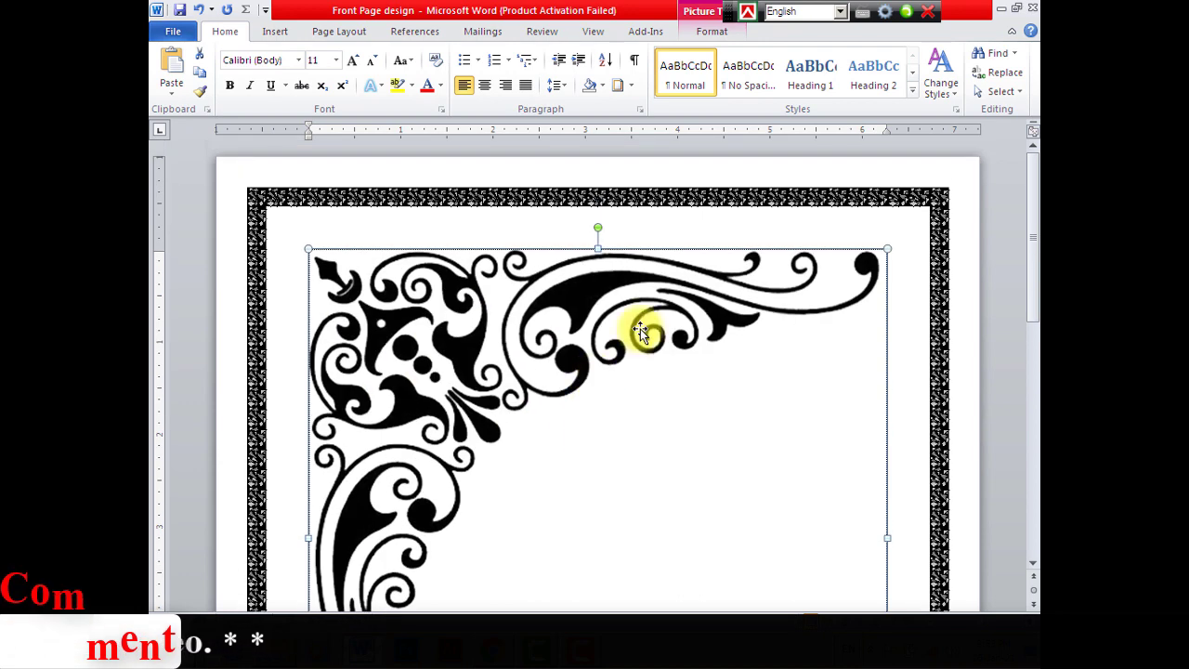
# Set the corner ornament's text wrapping to In Front of Text
pyautogui.click(711, 33)
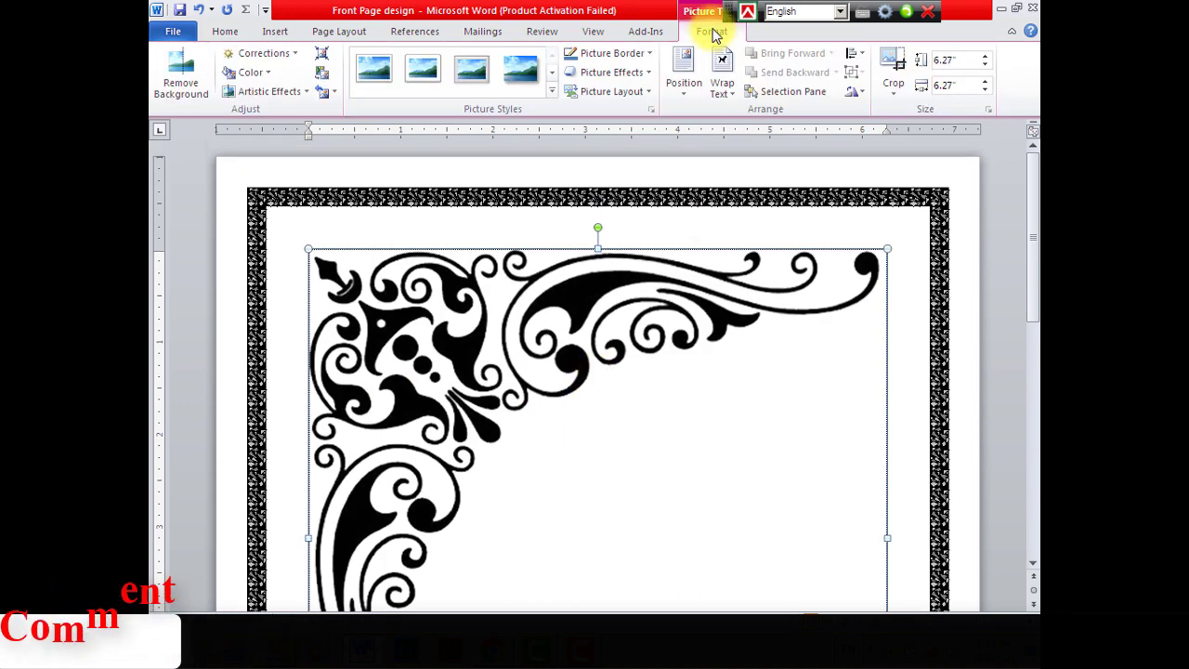
pyautogui.click(723, 88)
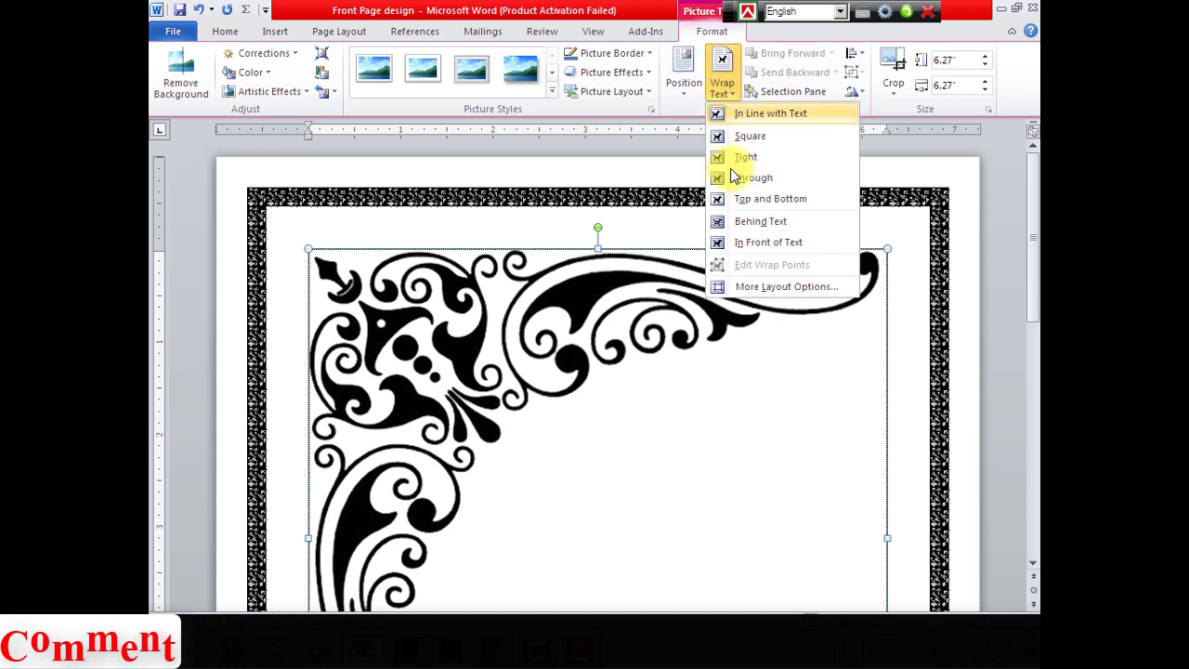
pyautogui.click(793, 243)
pyautogui.scroll(-3, 610, 270)
pyautogui.scroll(3, 613, 272)
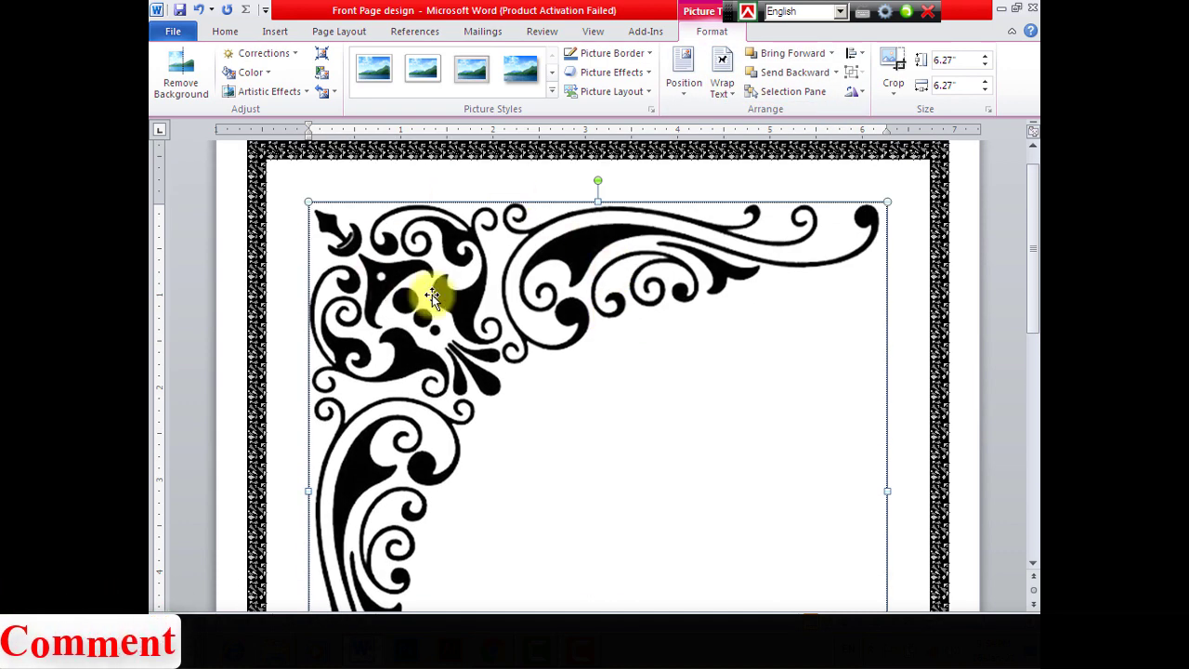
# Shrink the corner ornament proportionally to about 2.19" by 2.19"
pyautogui.scroll(-4, 463, 293)
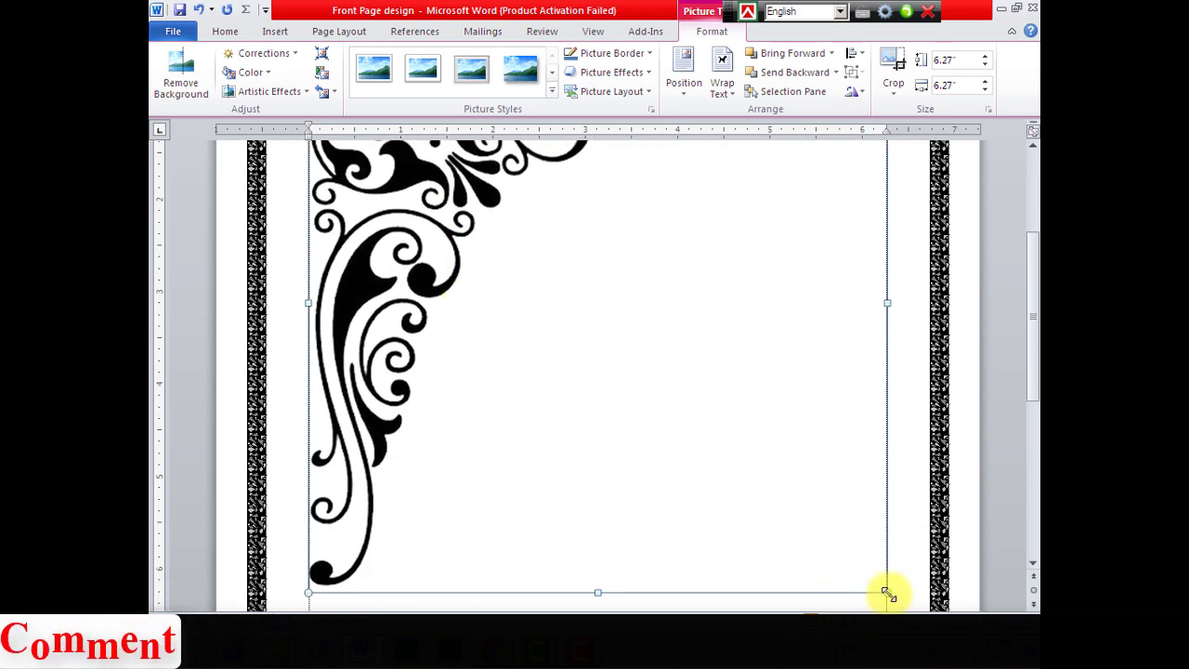
pyautogui.press('shift')
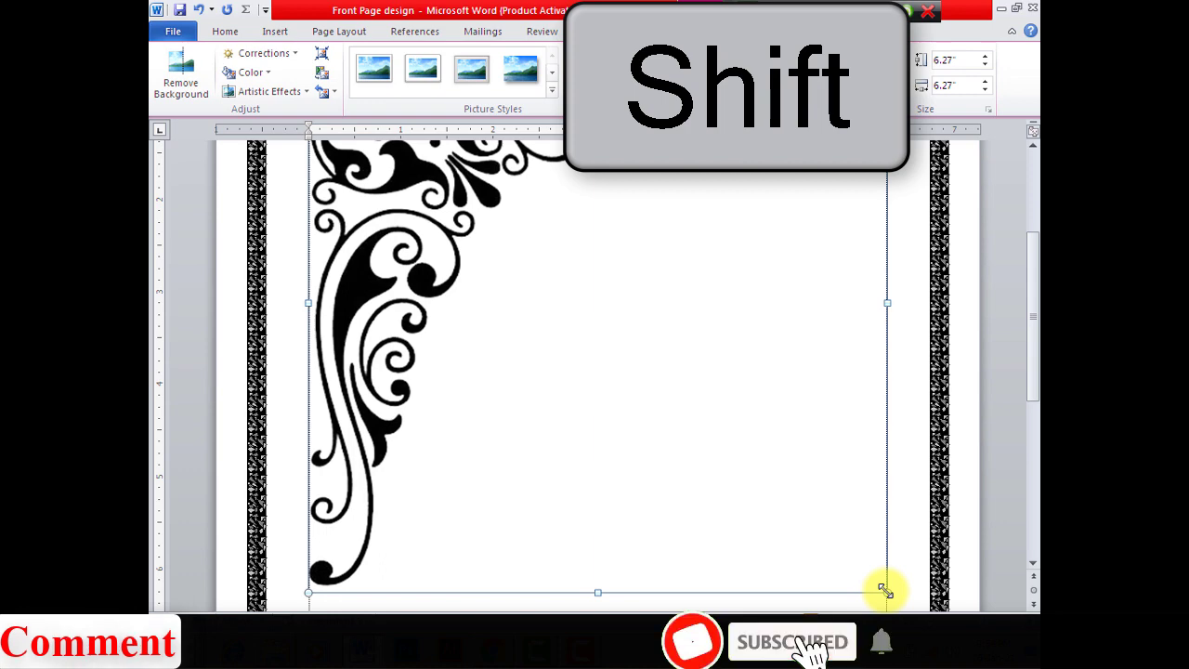
pyautogui.moveTo(887, 591); pyautogui.dragTo(517, 167)
pyautogui.scroll(5, 558, 307)
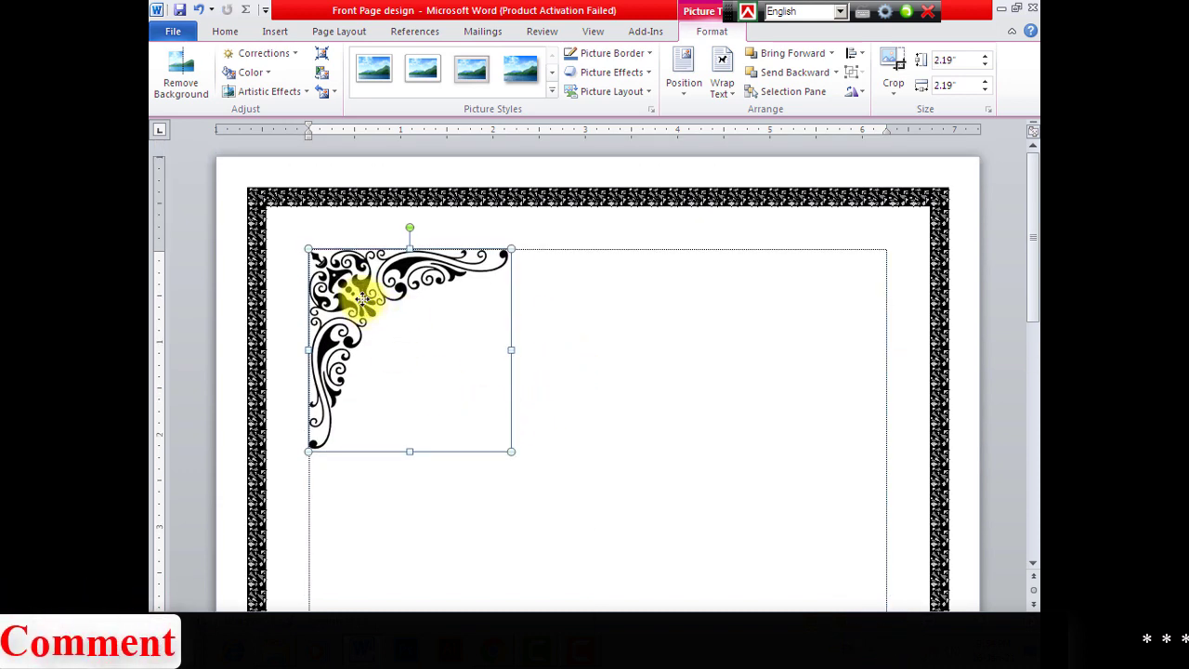
# Move the ornament into the upper-left inner corner of the page border and nudge it finely to align with the frame
pyautogui.moveTo(362, 297); pyautogui.dragTo(323, 262)
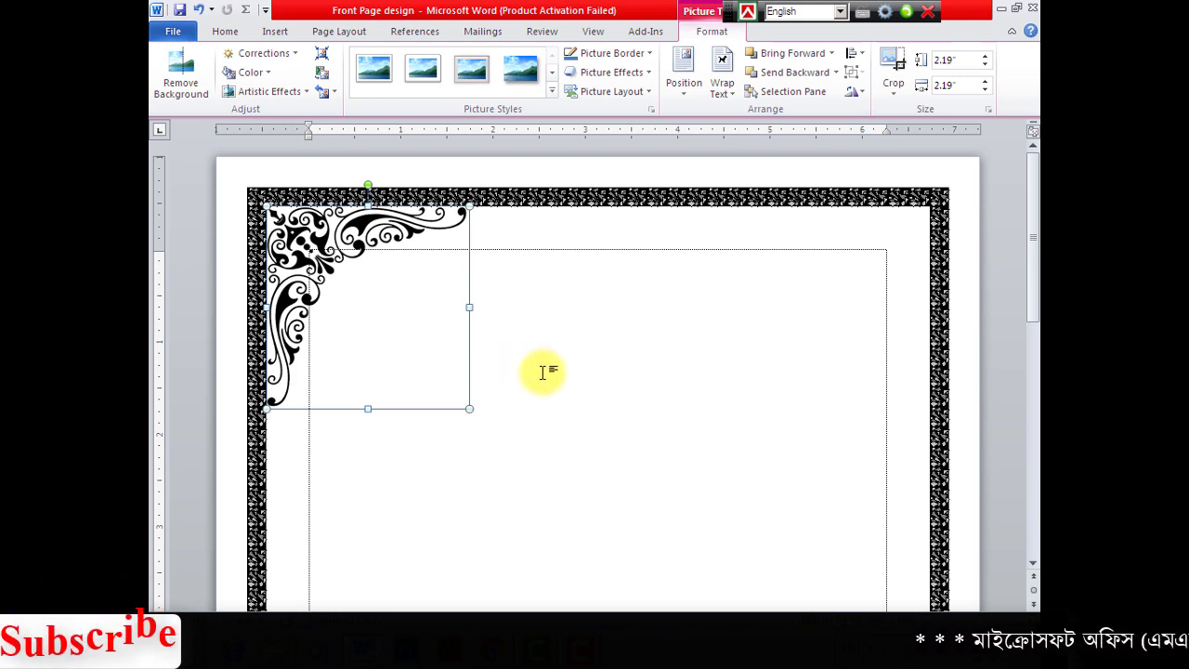
pyautogui.hotkey('ctrl', 'z')
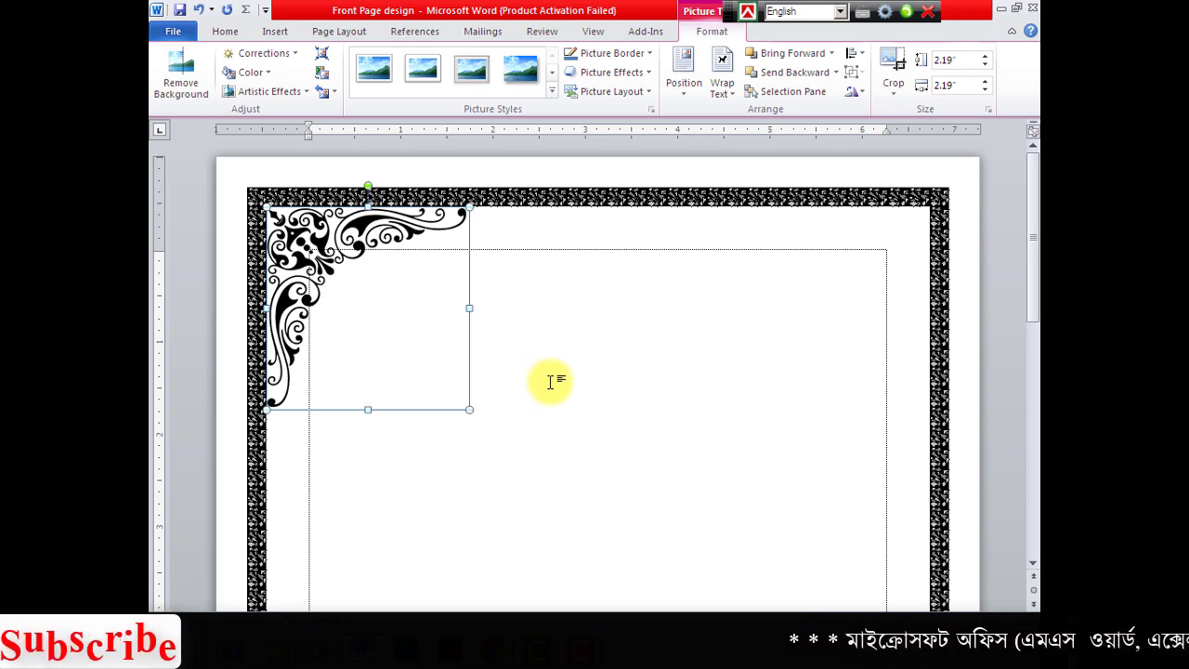
pyautogui.hotkey('ctrl', 'Right')
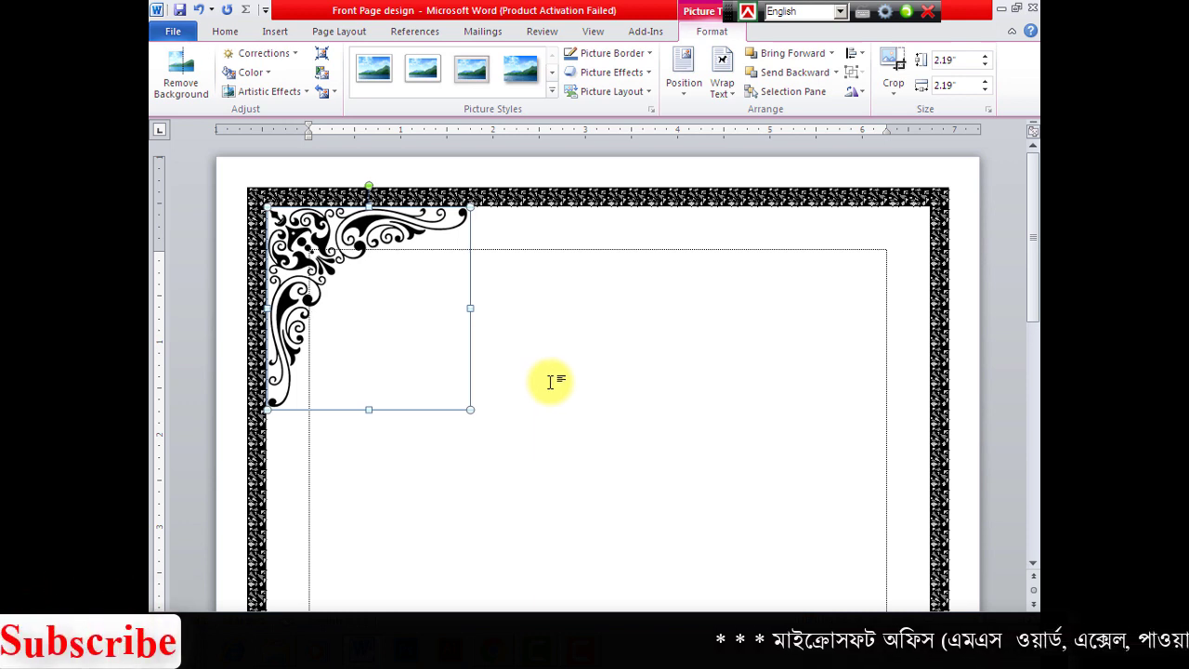
# Duplicate the upper-left corner ornament and place the copy in the open middle area of the page
pyautogui.click(550, 381)
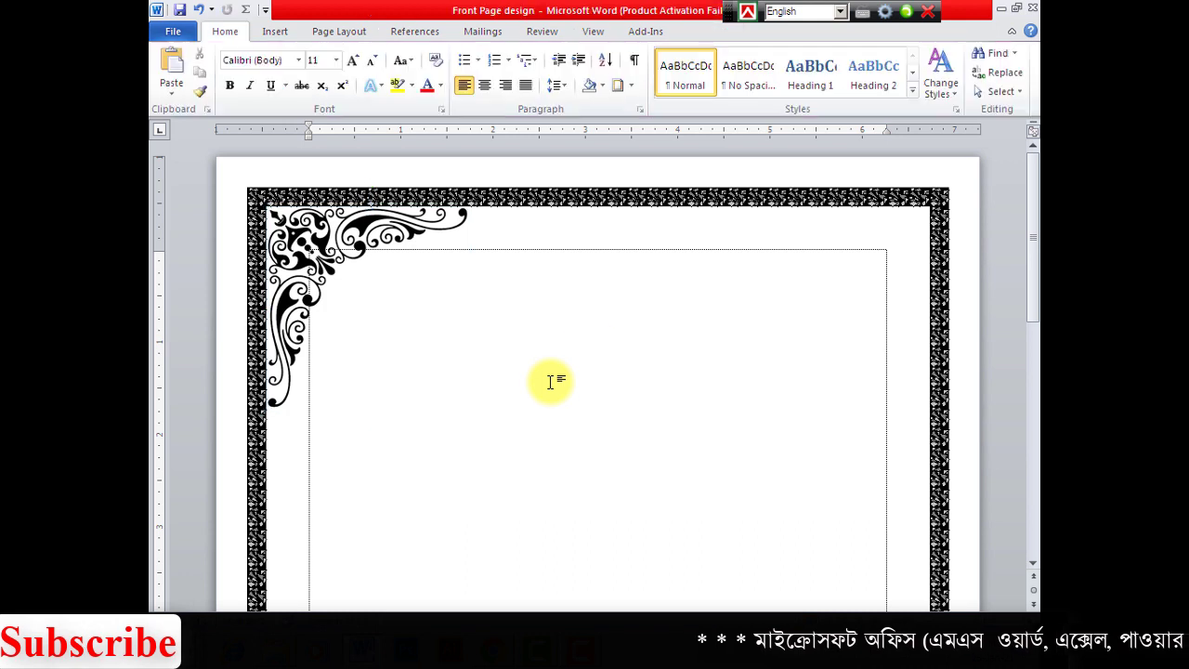
pyautogui.click(356, 225)
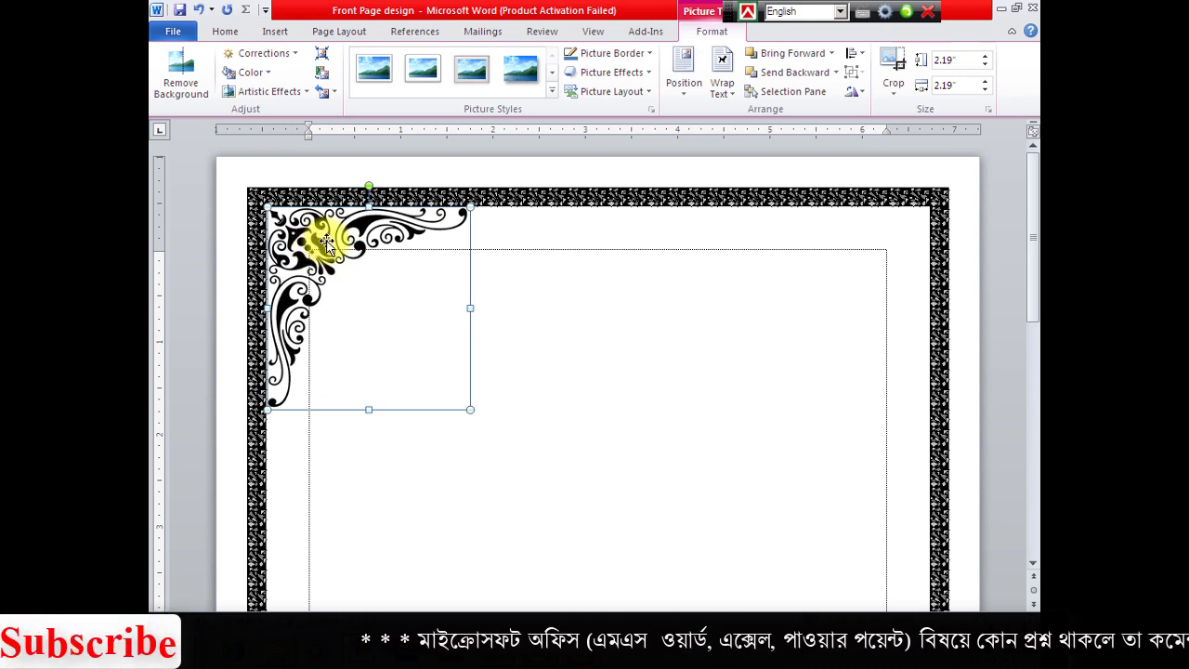
pyautogui.rightClick(327, 243)
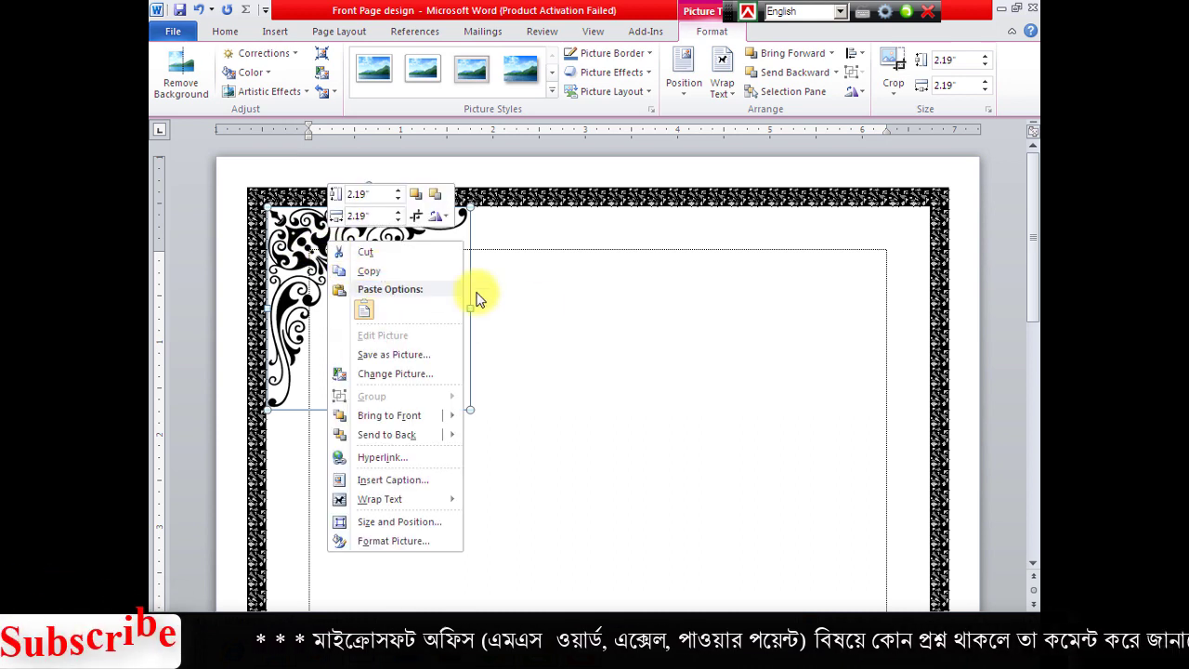
pyautogui.press('Escape')
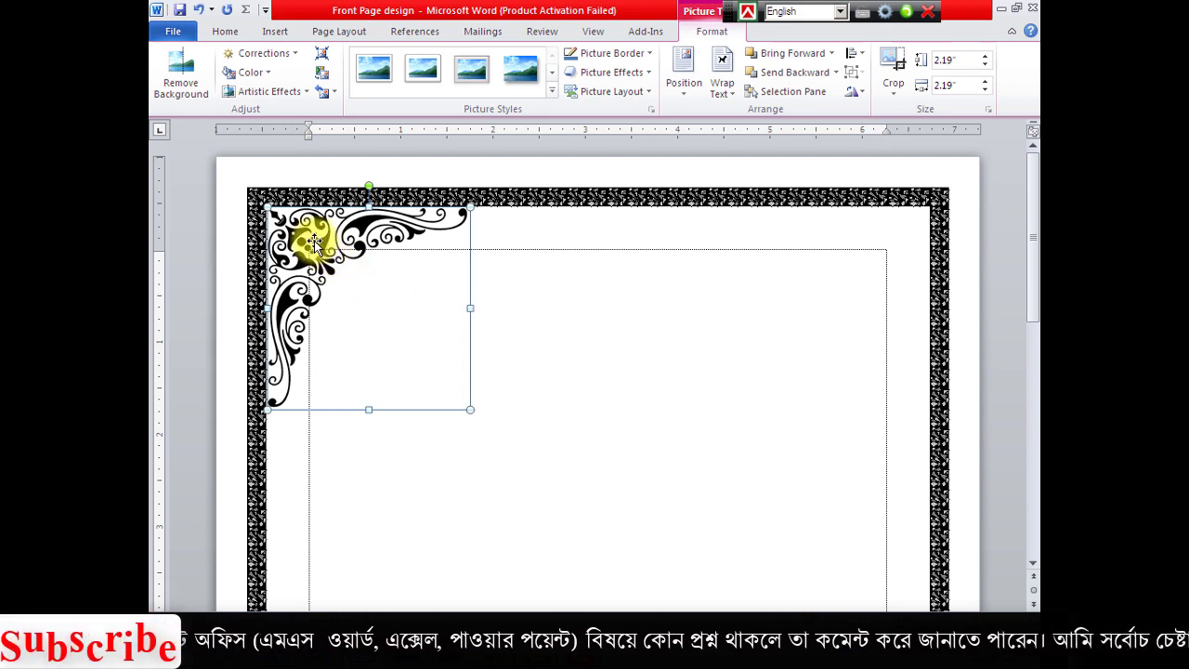
pyautogui.press('ctrl')
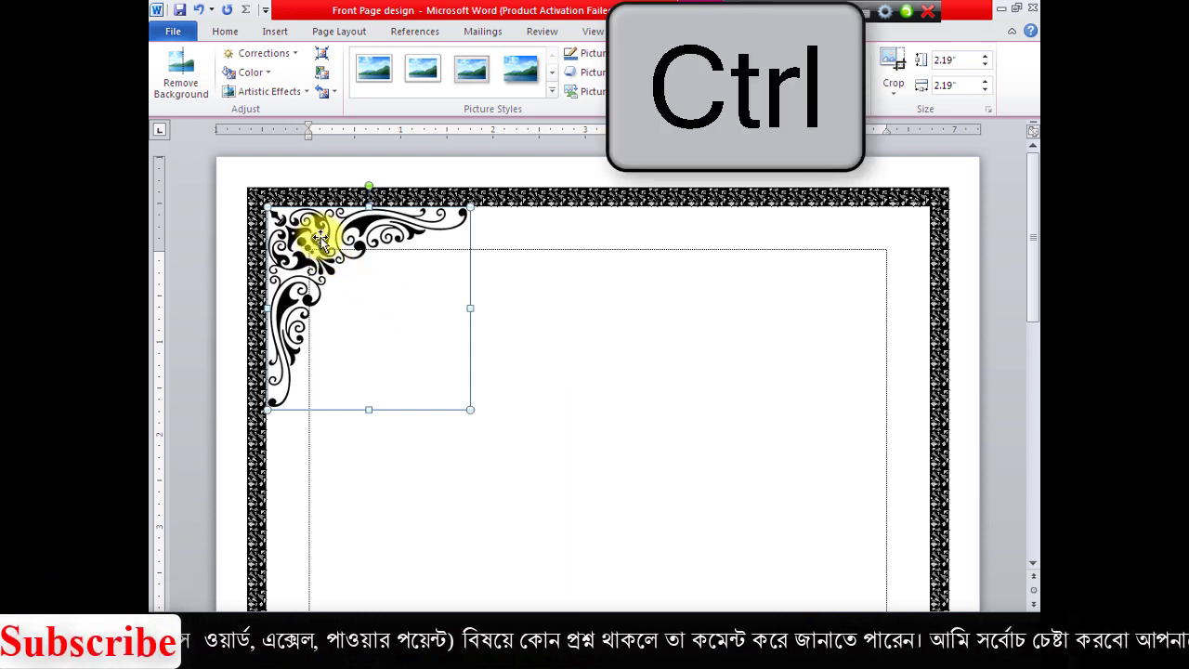
pyautogui.moveTo(320, 237); pyautogui.dragTo(605, 330)
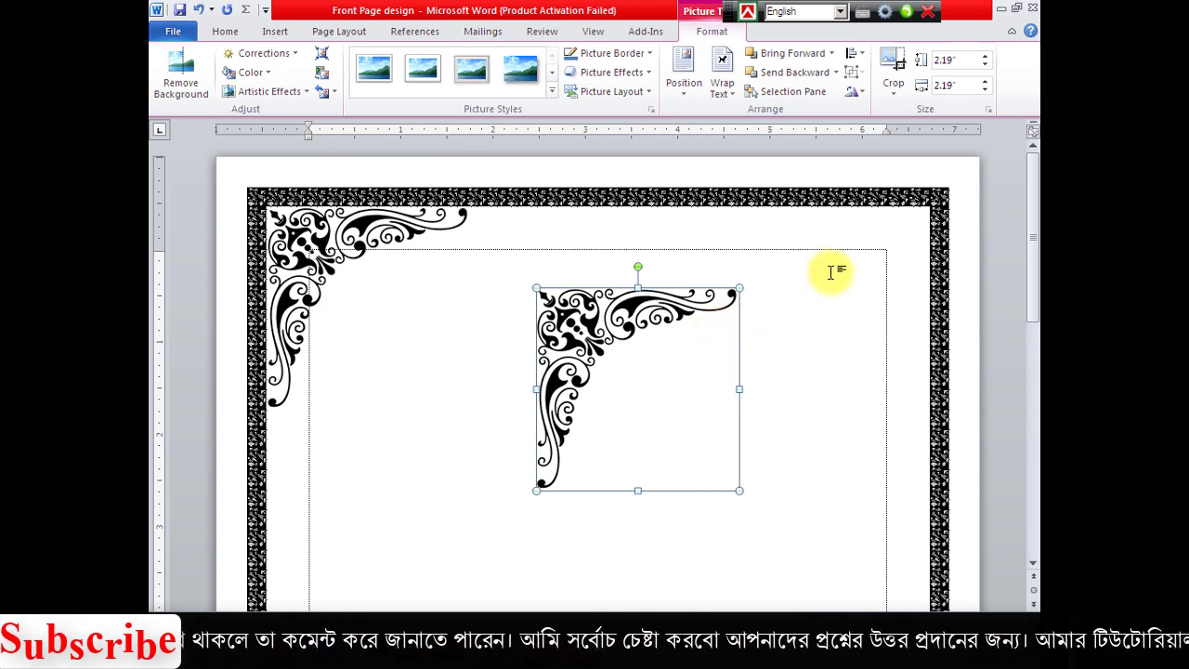
# Rotate the ornament copy right 90° and fit it into the upper-right inner corner of the page border
pyautogui.click(861, 92)
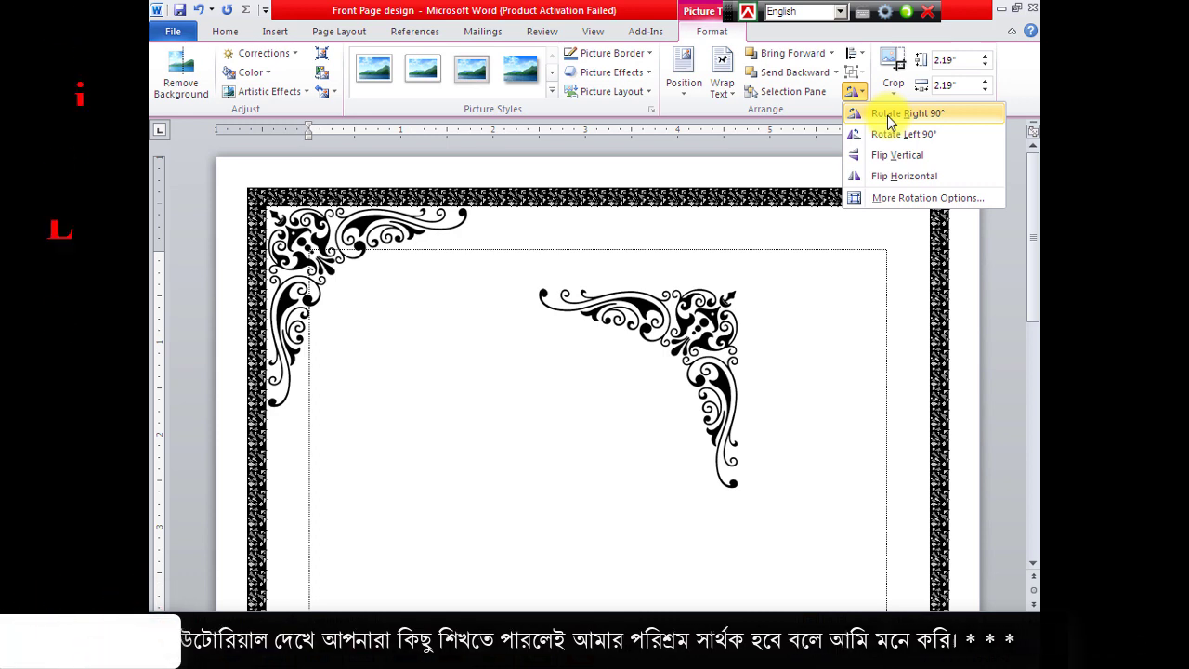
pyautogui.click(888, 115)
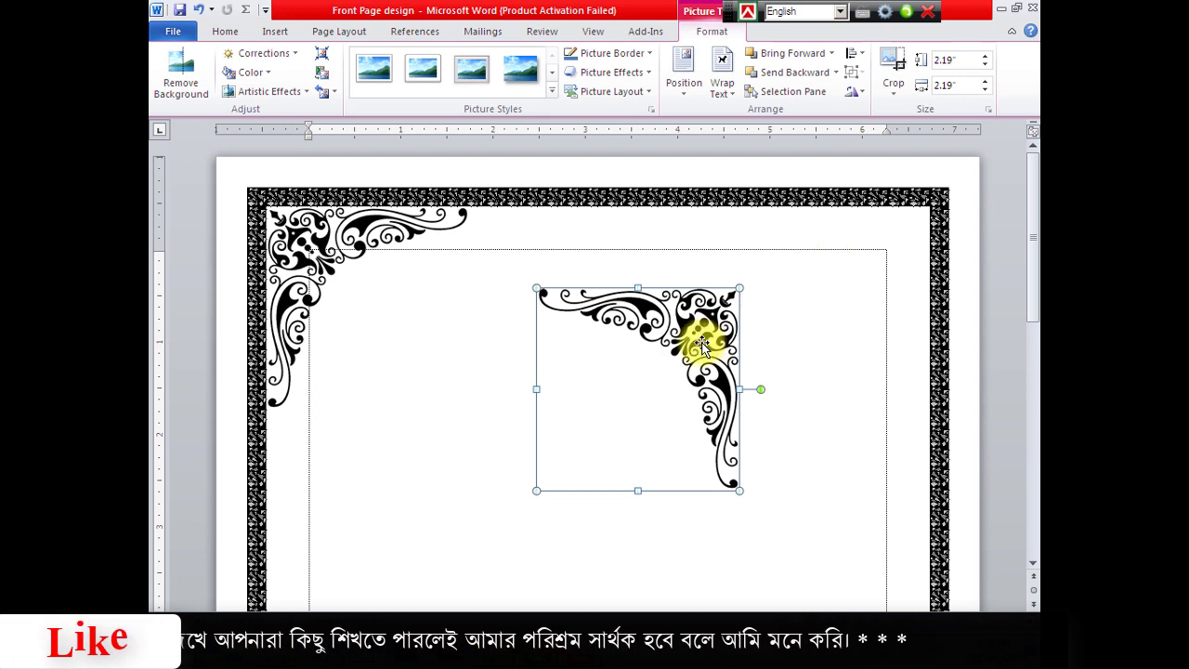
pyautogui.moveTo(696, 340); pyautogui.dragTo(889, 266)
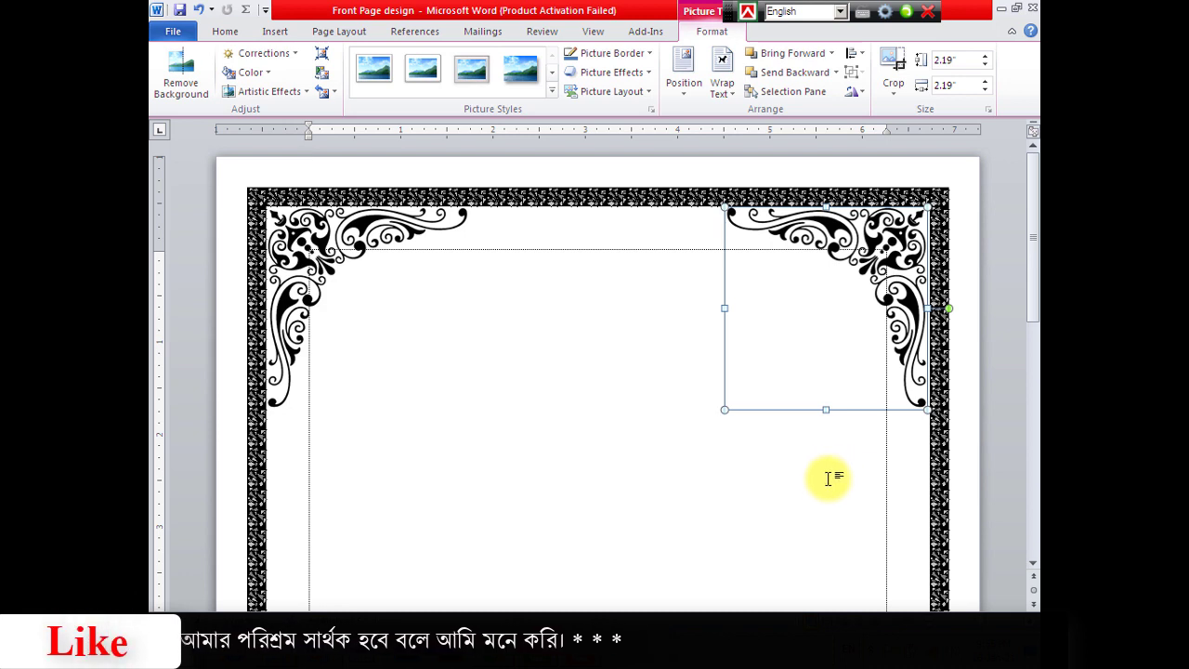
pyautogui.hotkey('ctrl', 'Down')
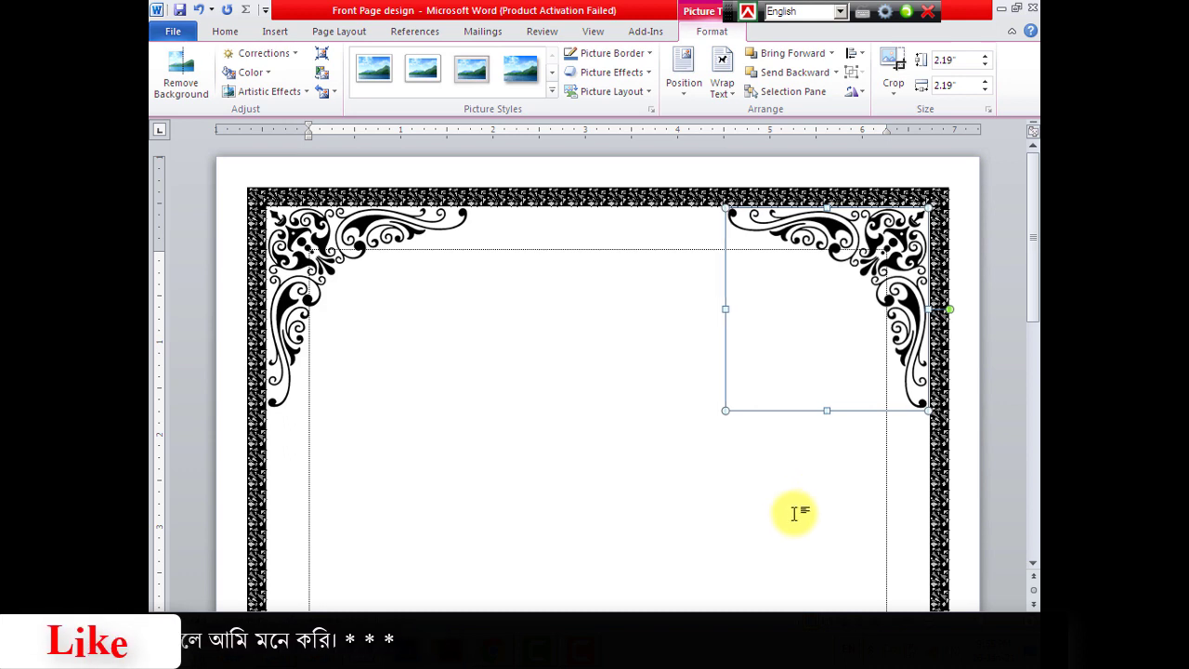
pyautogui.click(790, 507)
# Duplicate the upper-right ornament and move the copy down to the lower part of the page
pyautogui.click(895, 238)
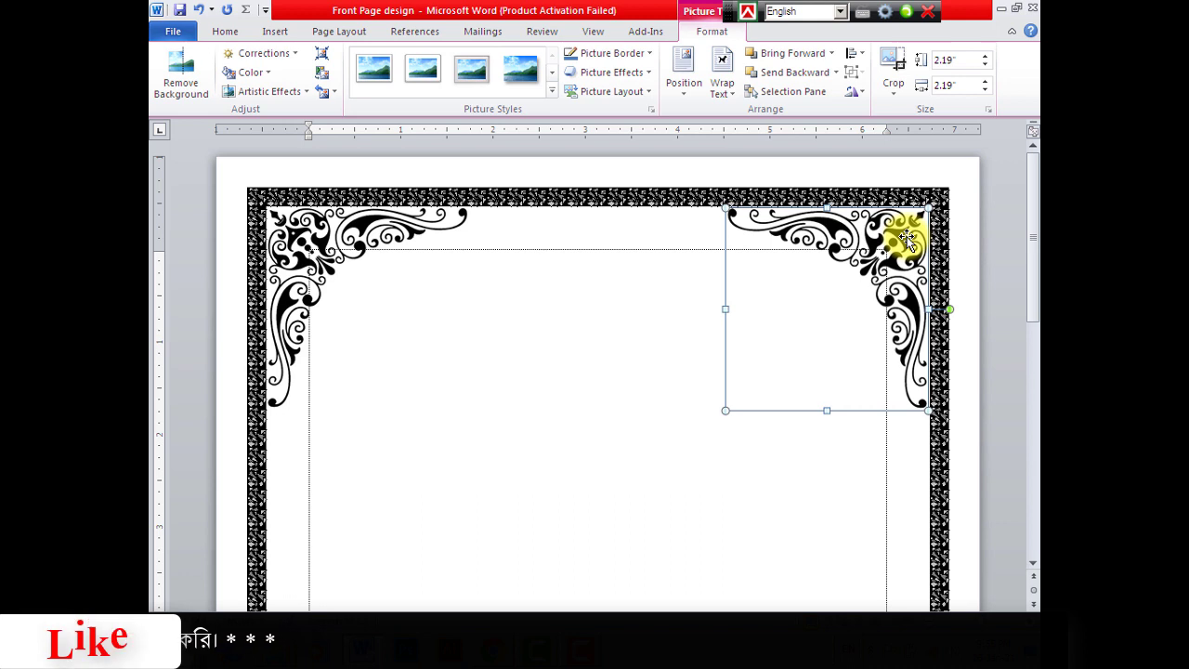
pyautogui.press('ctrl')
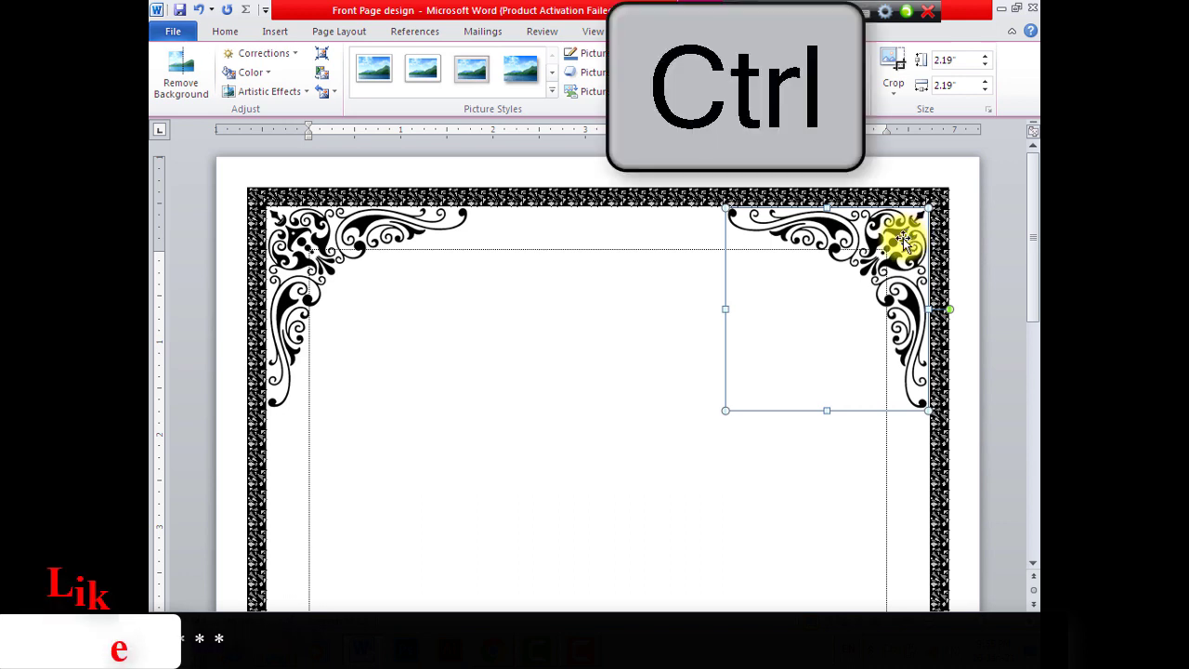
pyautogui.moveTo(903, 238); pyautogui.dragTo(665, 421)
pyautogui.scroll(-5, 742, 359)
pyautogui.moveTo(659, 188); pyautogui.dragTo(646, 528)
pyautogui.scroll(-2, 741, 353)
pyautogui.scroll(-6, 733, 334)
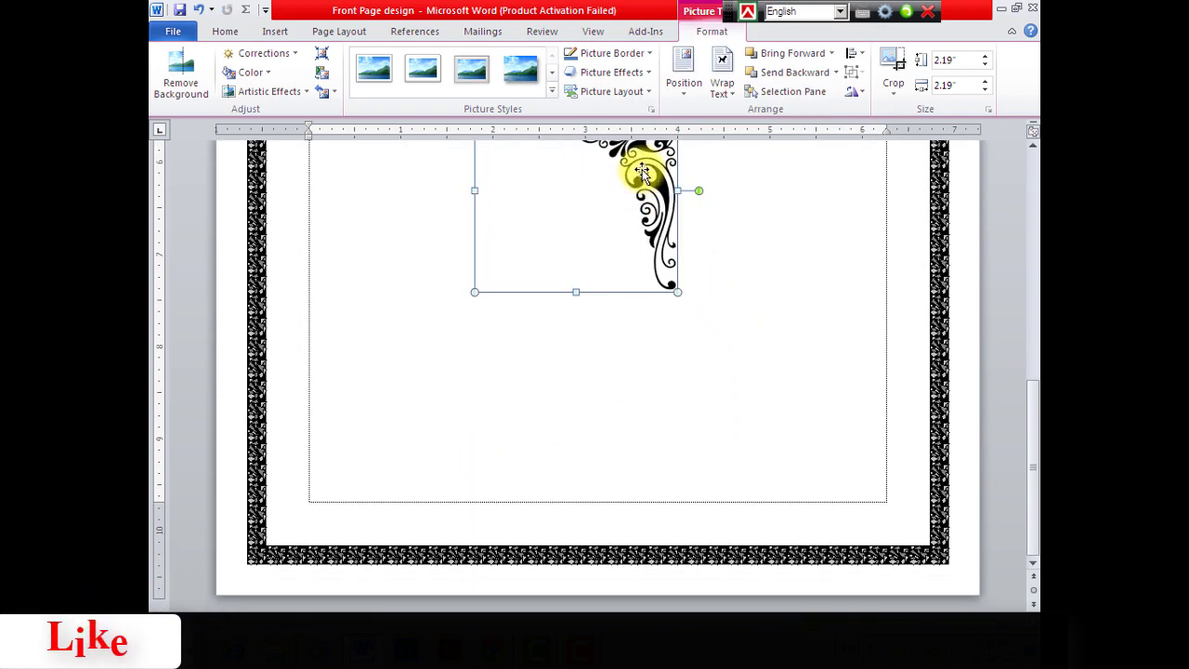
pyautogui.moveTo(640, 170); pyautogui.dragTo(665, 381)
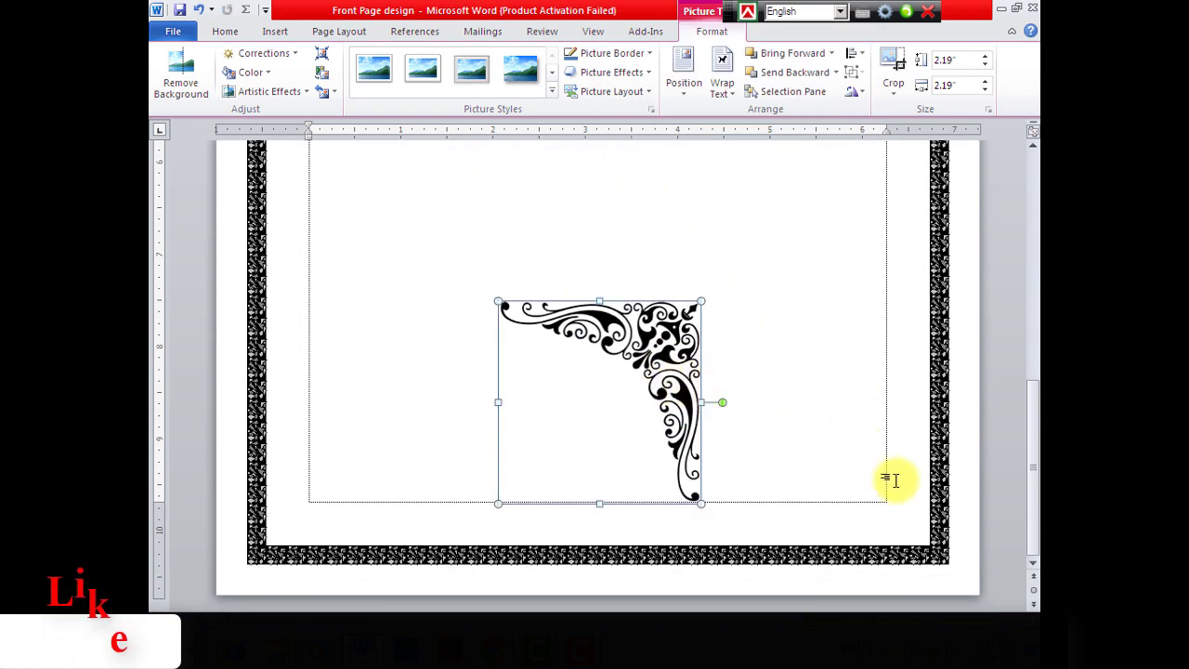
# Rotate the new copy right 90° and fit it into the lower-right inner corner of the page border
pyautogui.click(854, 93)
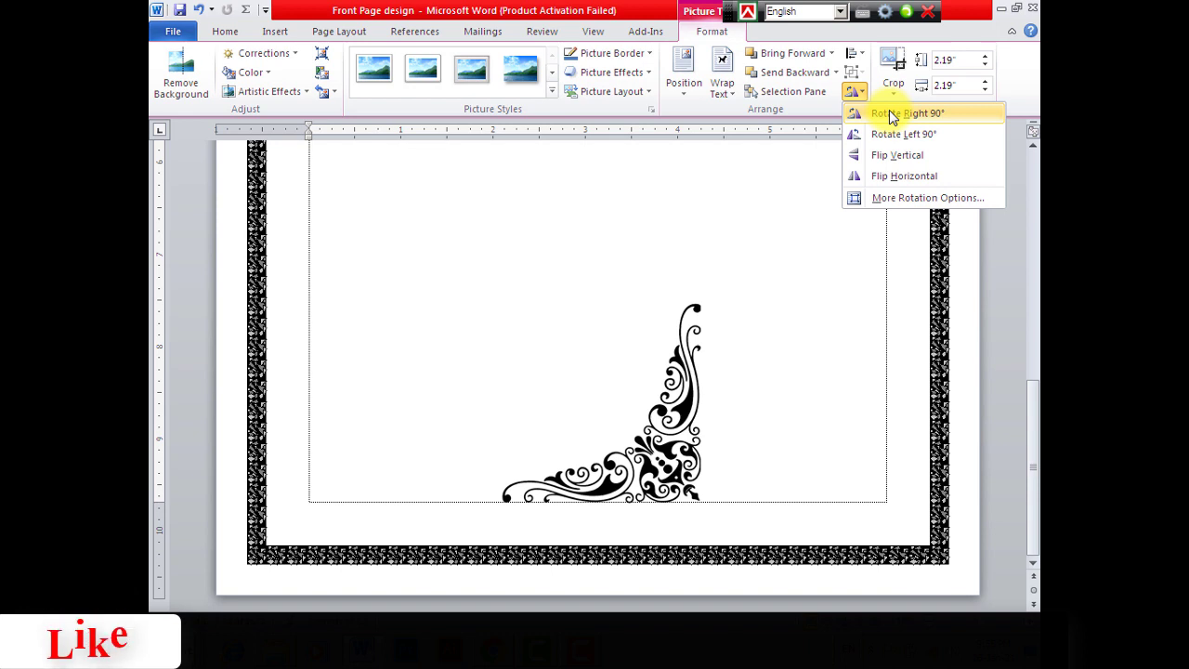
pyautogui.click(890, 114)
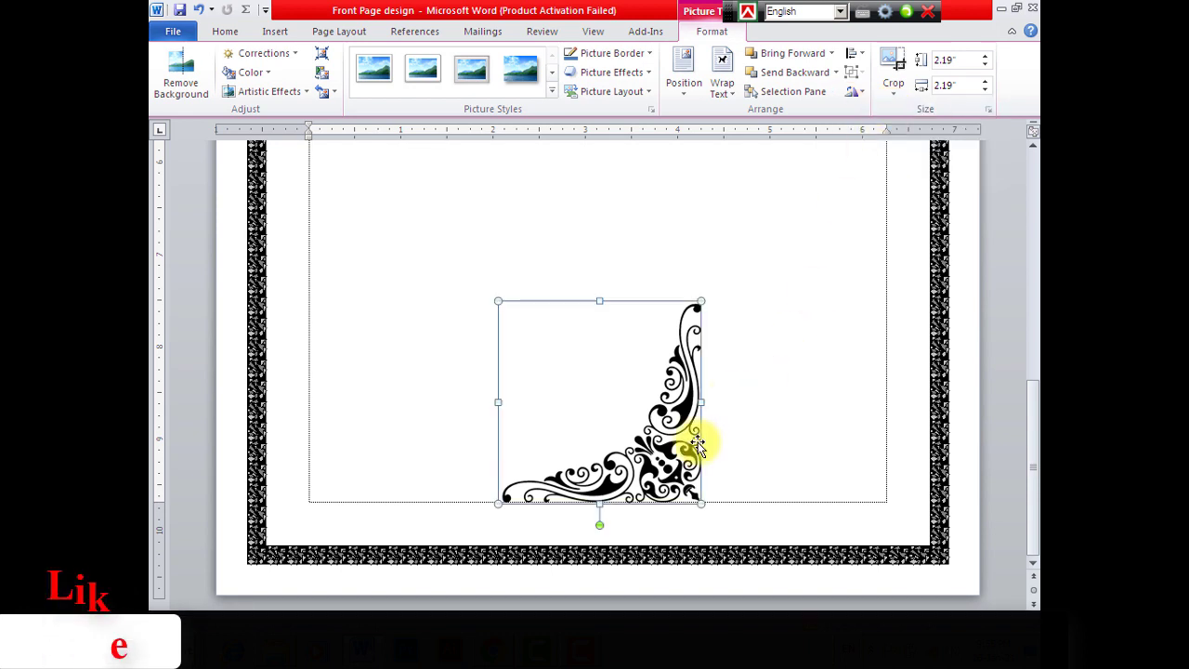
pyautogui.moveTo(682, 457); pyautogui.dragTo(897, 505)
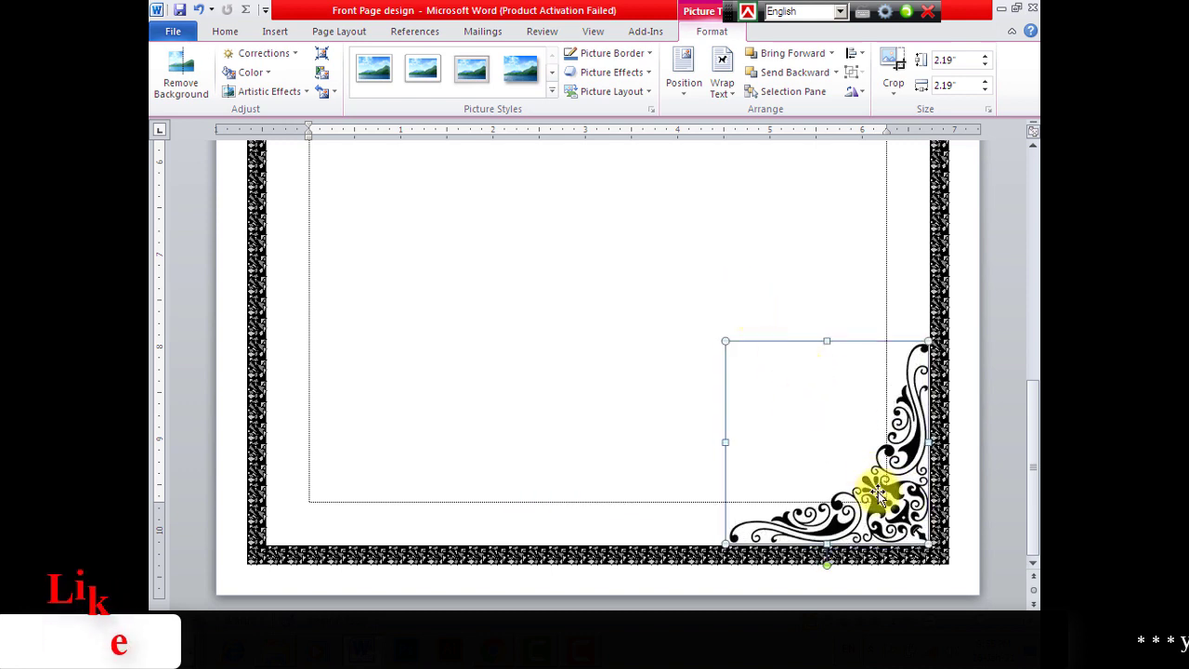
# Duplicate the lower-right ornament toward the page's left half and rotate the copy right 90°
pyautogui.press('ctrl')
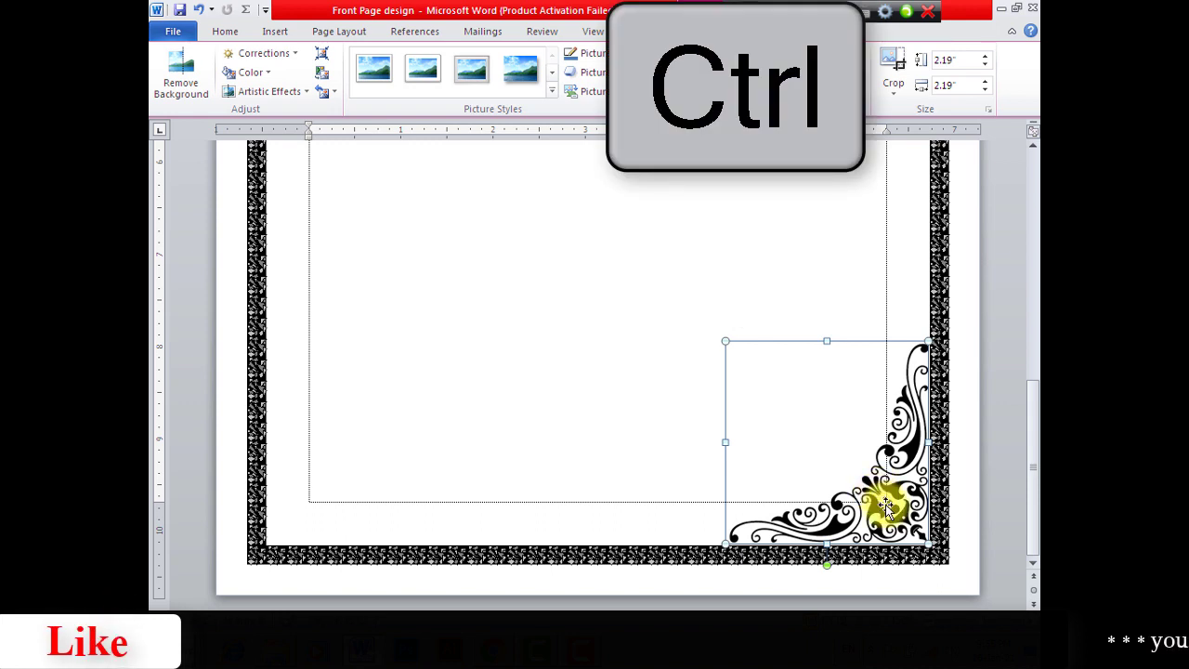
pyautogui.moveTo(885, 505); pyautogui.dragTo(529, 407)
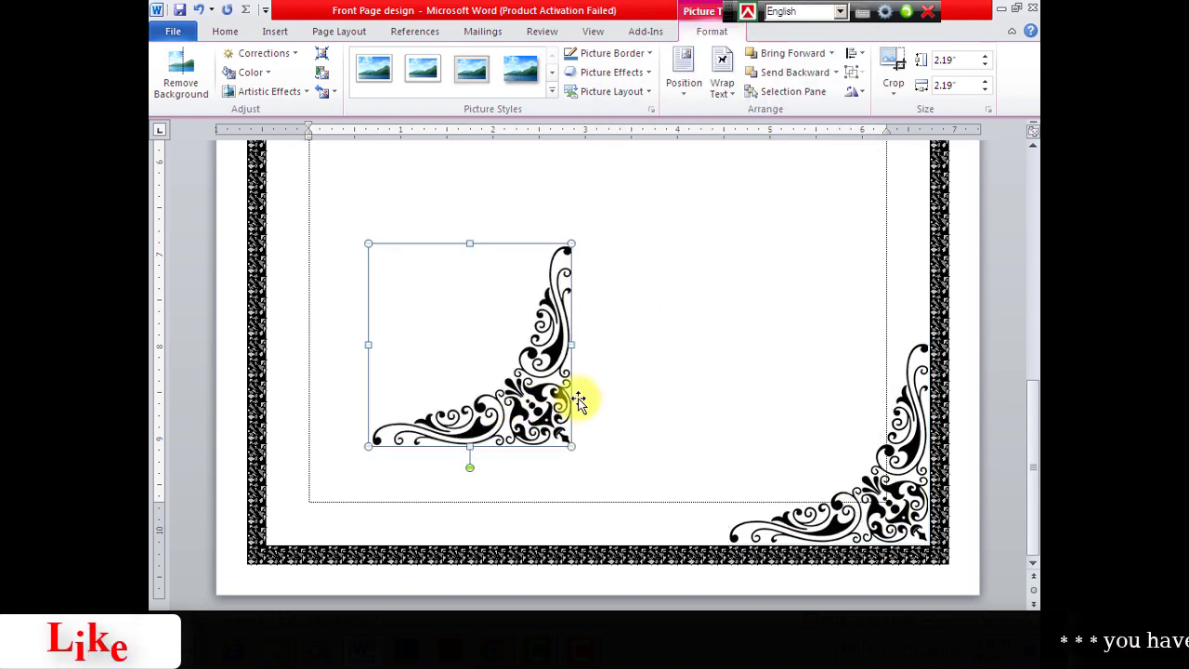
pyautogui.click(856, 93)
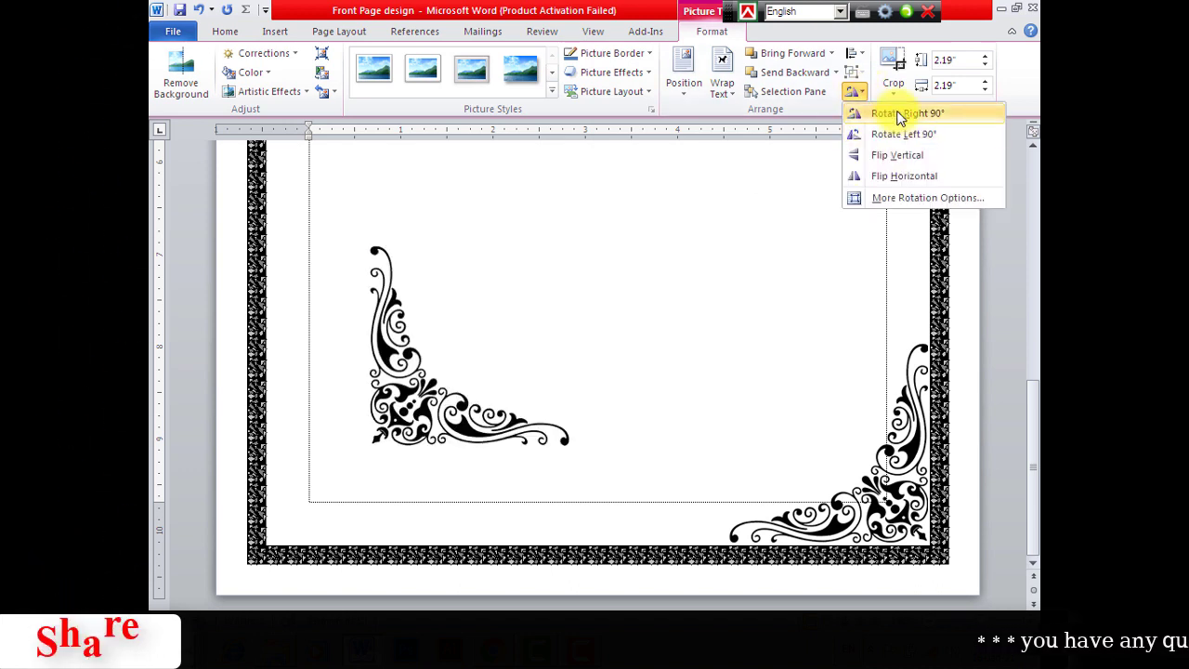
pyautogui.click(899, 114)
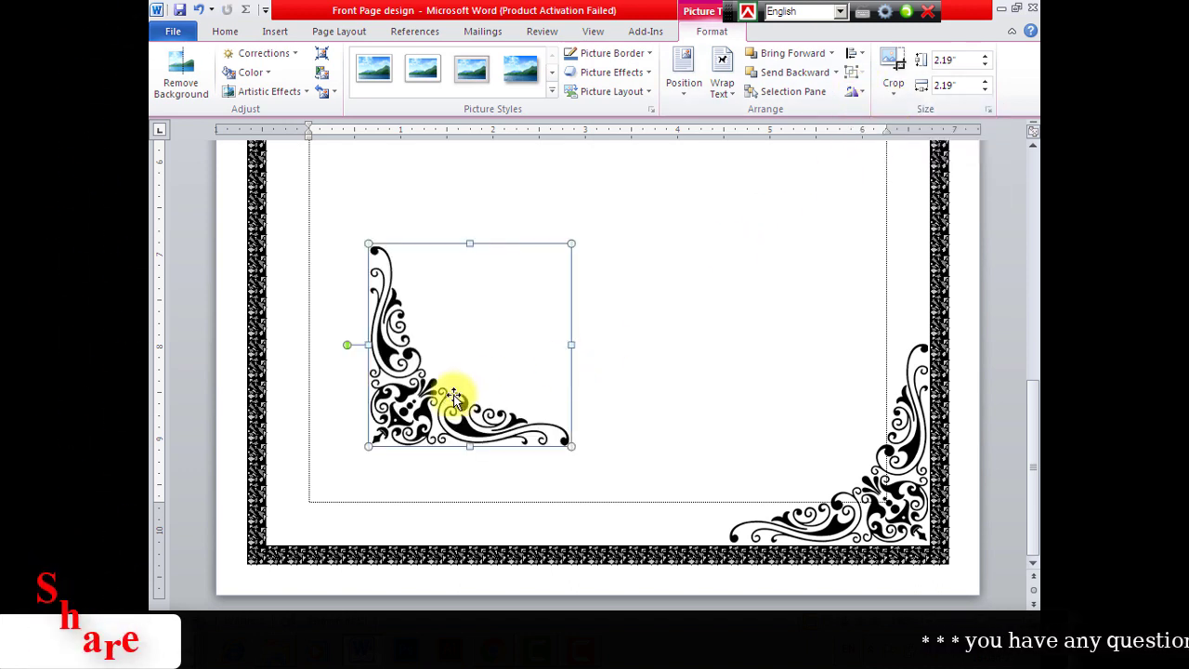
# Move the rotated copy into the lower-left inner corner of the border and nudge it finely leftward to align with the frame
pyautogui.moveTo(448, 406); pyautogui.dragTo(366, 486)
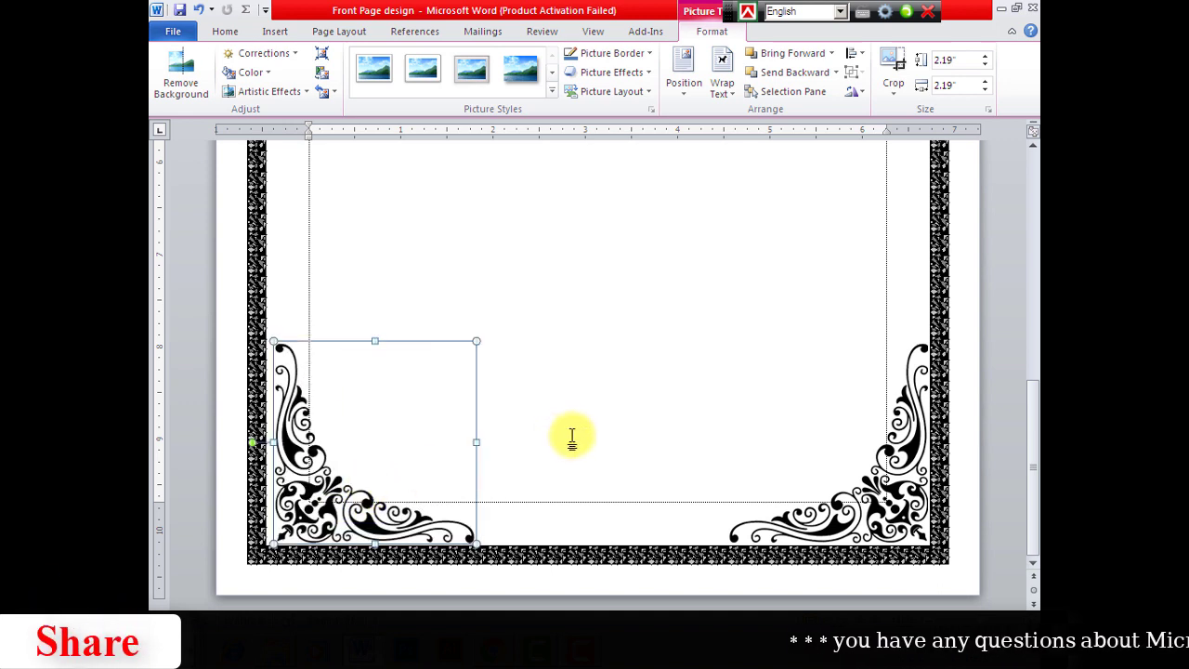
pyautogui.hotkey('ctrl', 'Left')
pyautogui.hotkey('ctrl', 'Left')
pyautogui.hotkey('ctrl', 'Left')
pyautogui.hotkey('ctrl', 'Left')
pyautogui.hotkey('ctrl', 'Left')
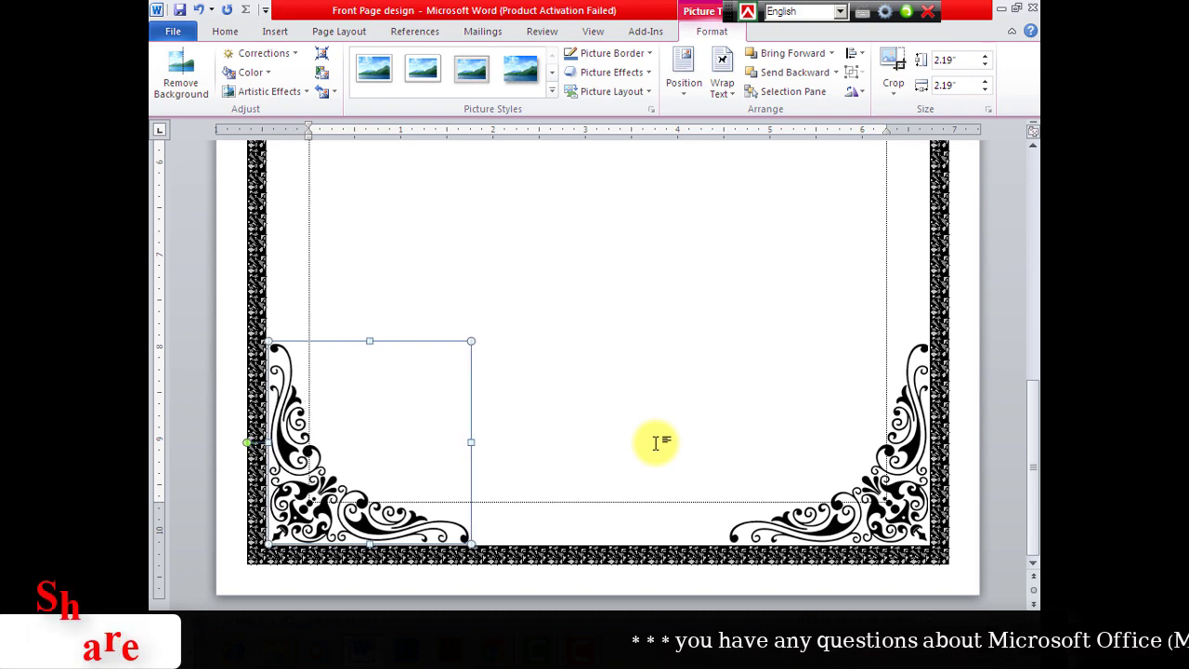
pyautogui.click(604, 402)
pyautogui.scroll(2, 604, 409)
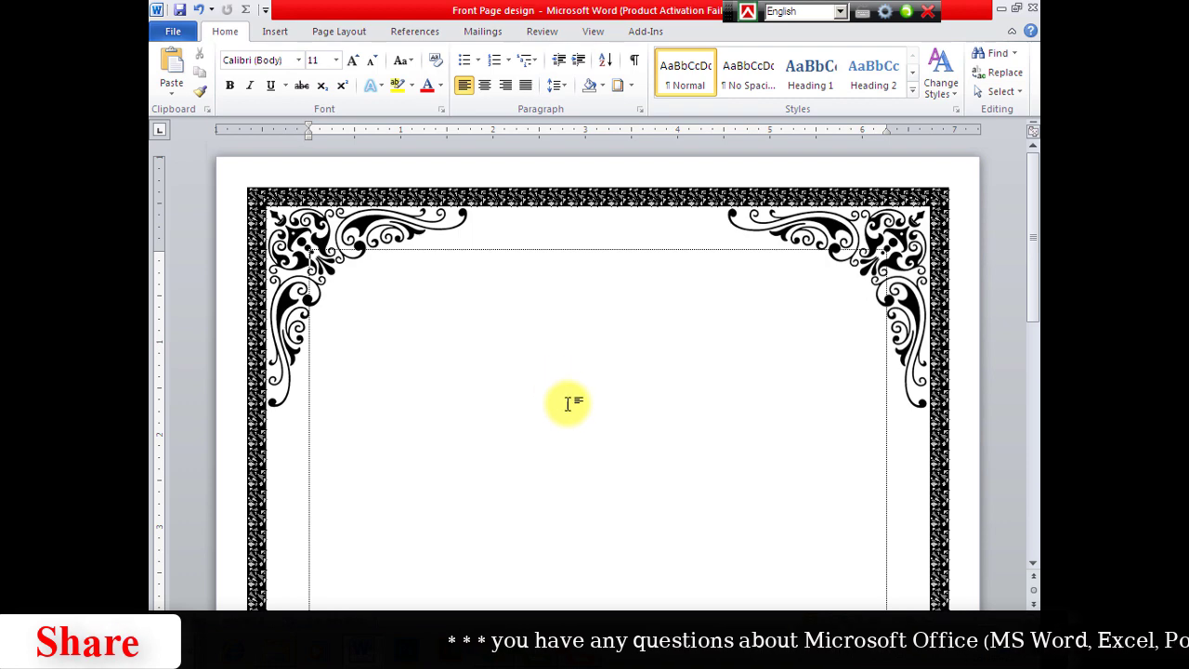
pyautogui.scroll(-3, 572, 402)
pyautogui.scroll(3, 570, 390)
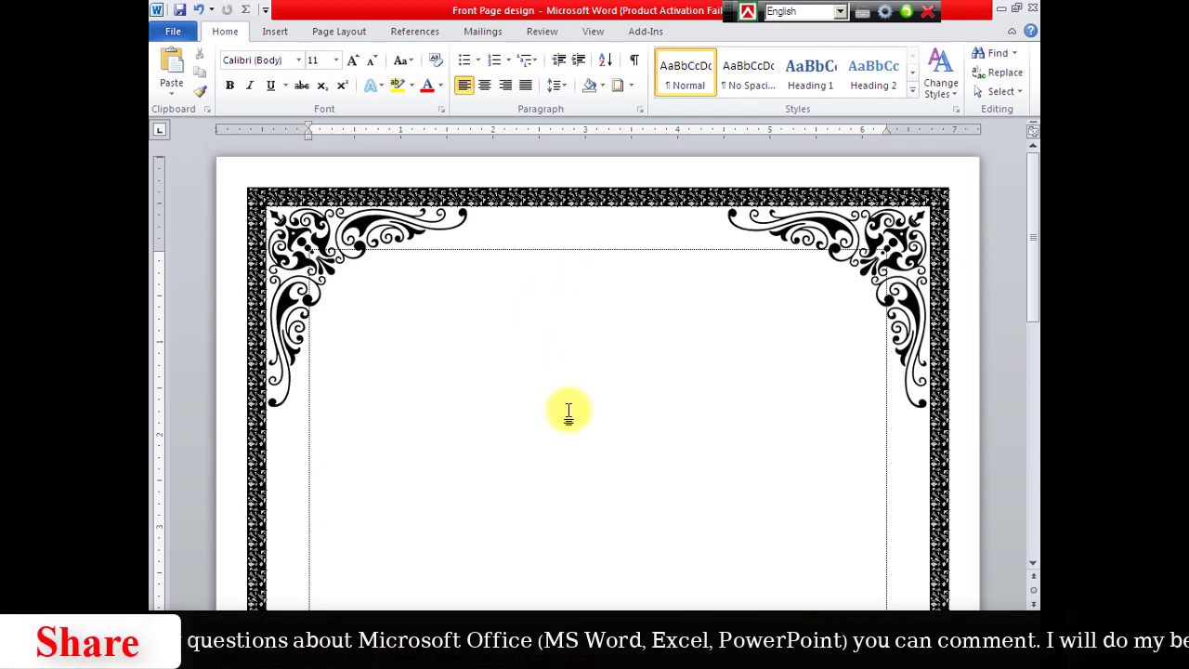
# Switch to the browser and look through the school logo design image results for a suitable emblem
pyautogui.click(476, 653)
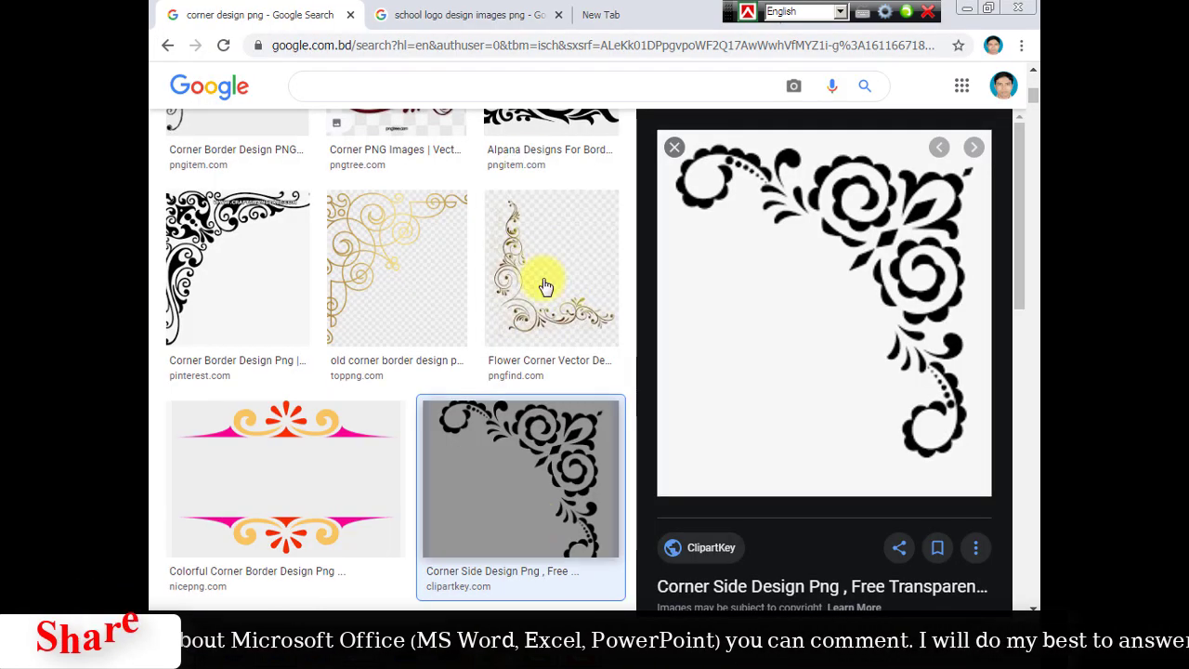
pyautogui.click(455, 19)
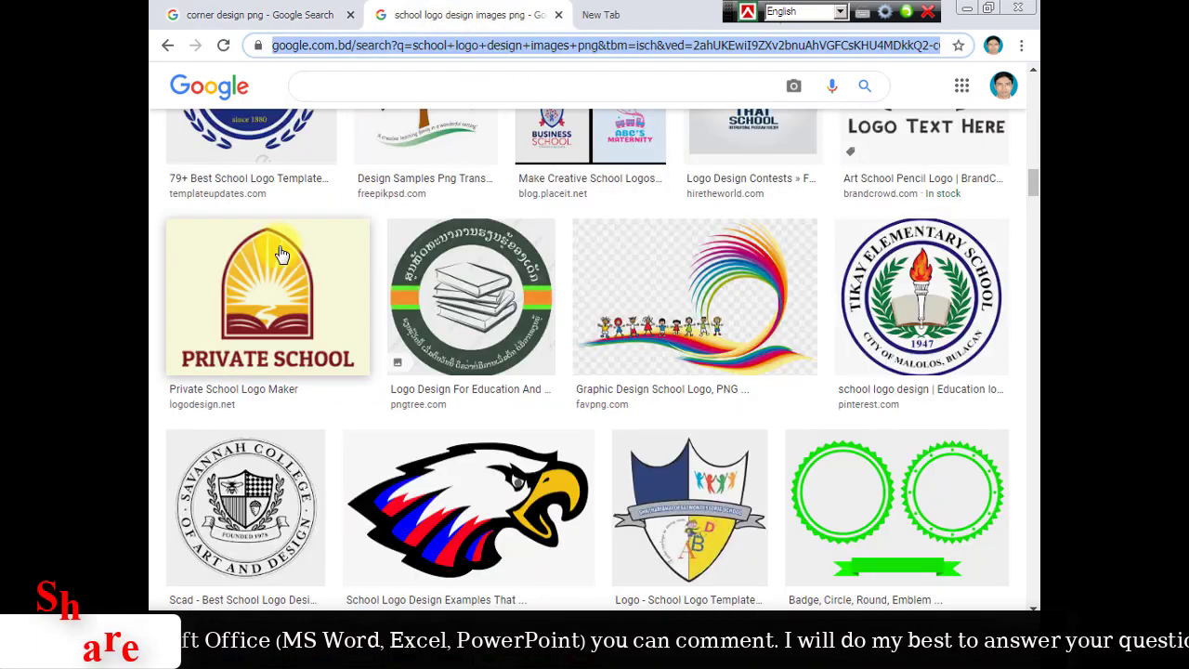
pyautogui.scroll(-4, 617, 393)
pyautogui.scroll(15, 617, 393)
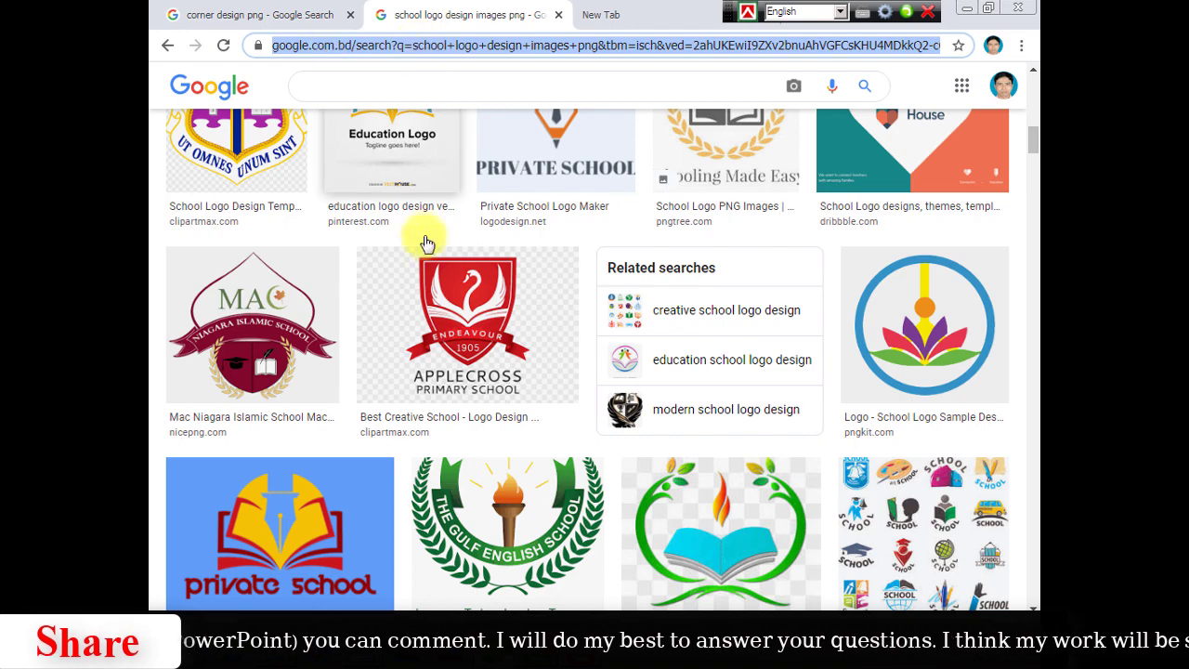
pyautogui.scroll(5, 557, 297)
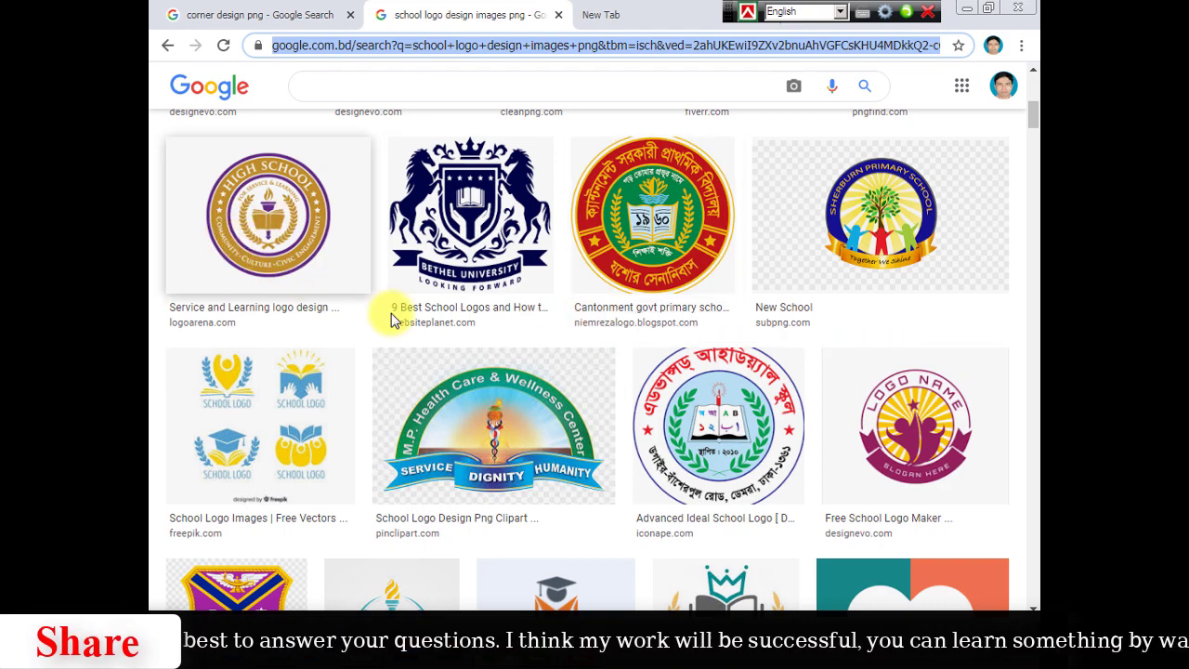
pyautogui.scroll(-3, 491, 325)
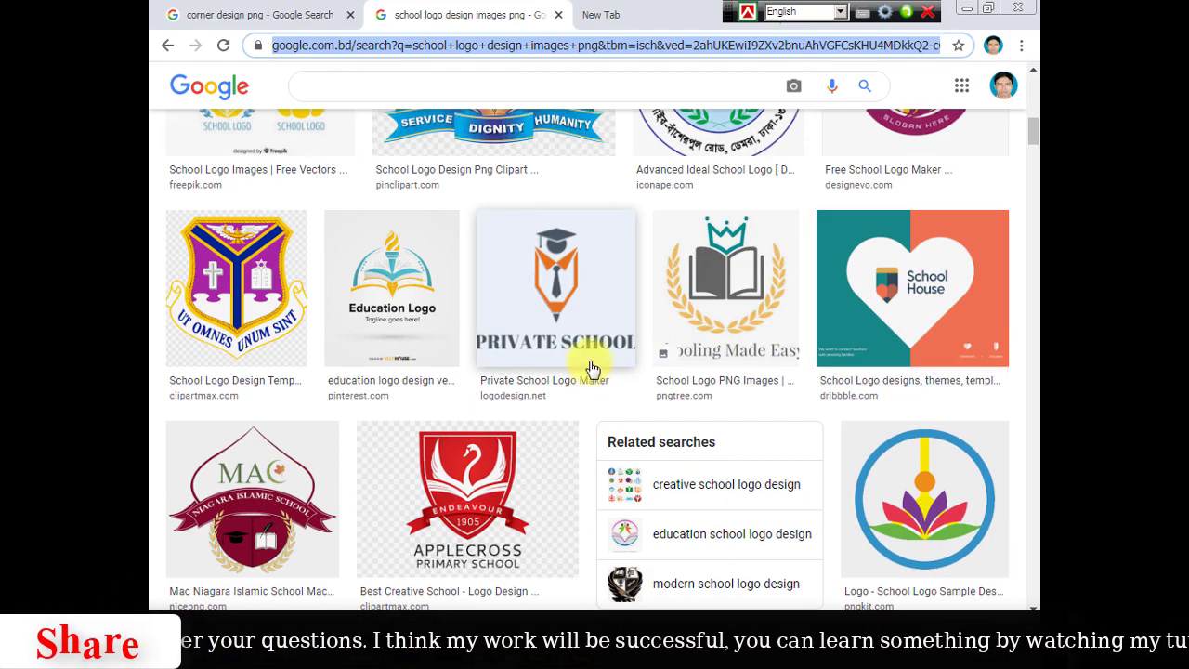
pyautogui.scroll(-3, 719, 282)
pyautogui.scroll(-5, 720, 282)
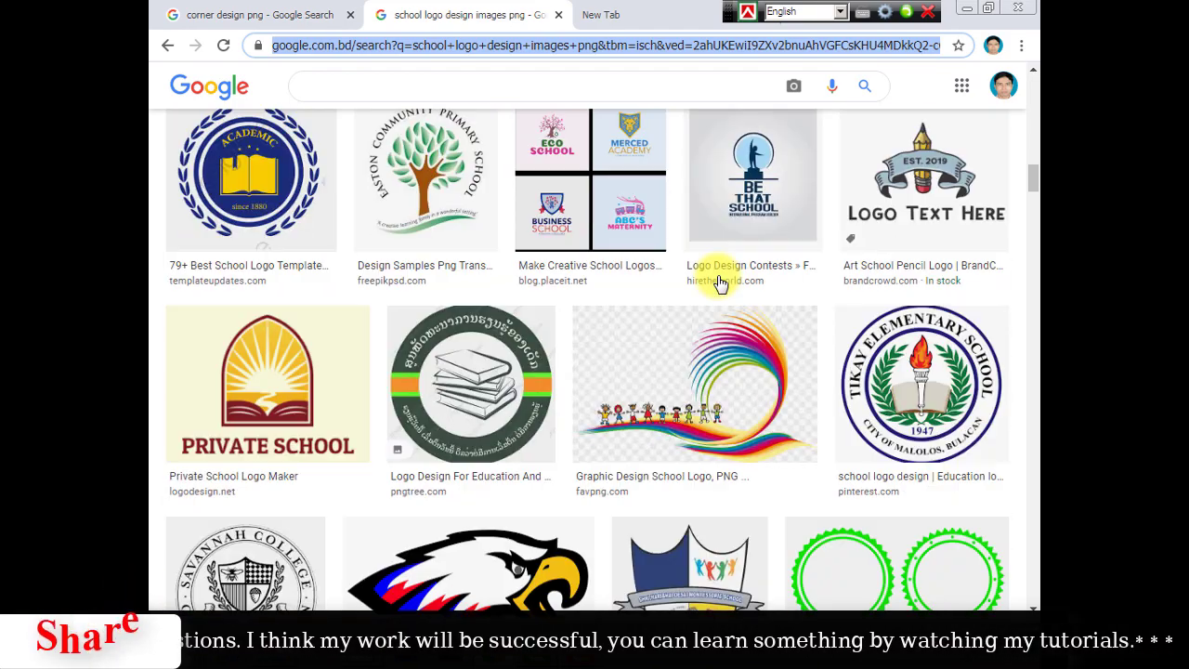
pyautogui.scroll(-3, 605, 360)
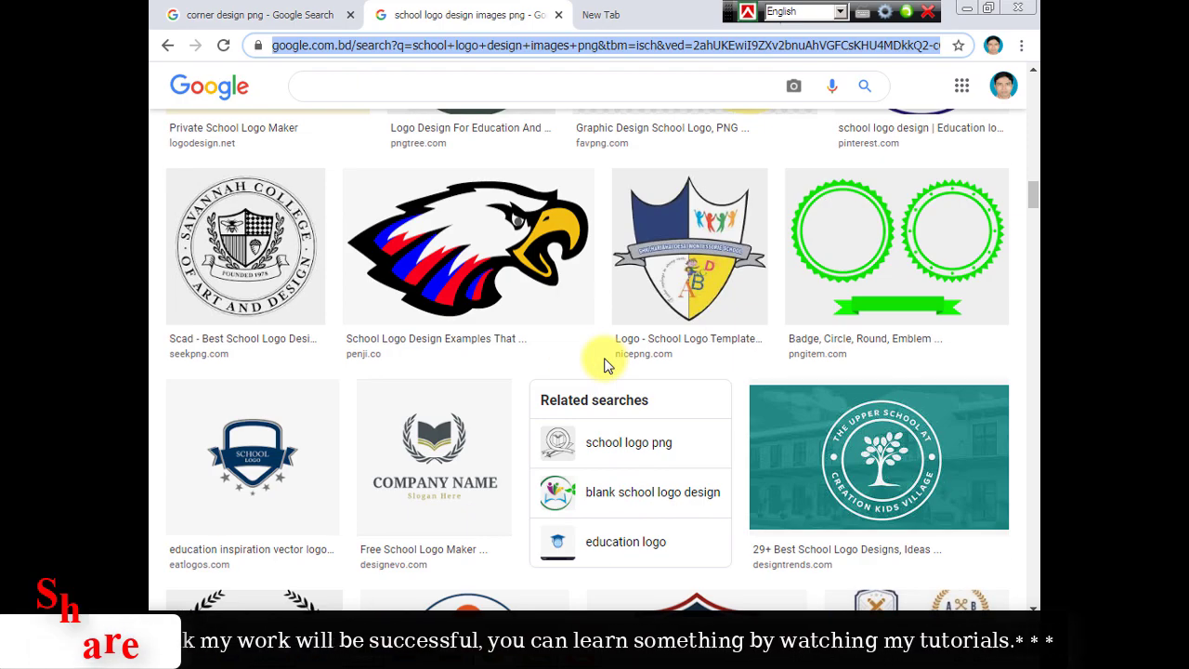
pyautogui.scroll(-3, 604, 364)
pyautogui.scroll(-4, 603, 364)
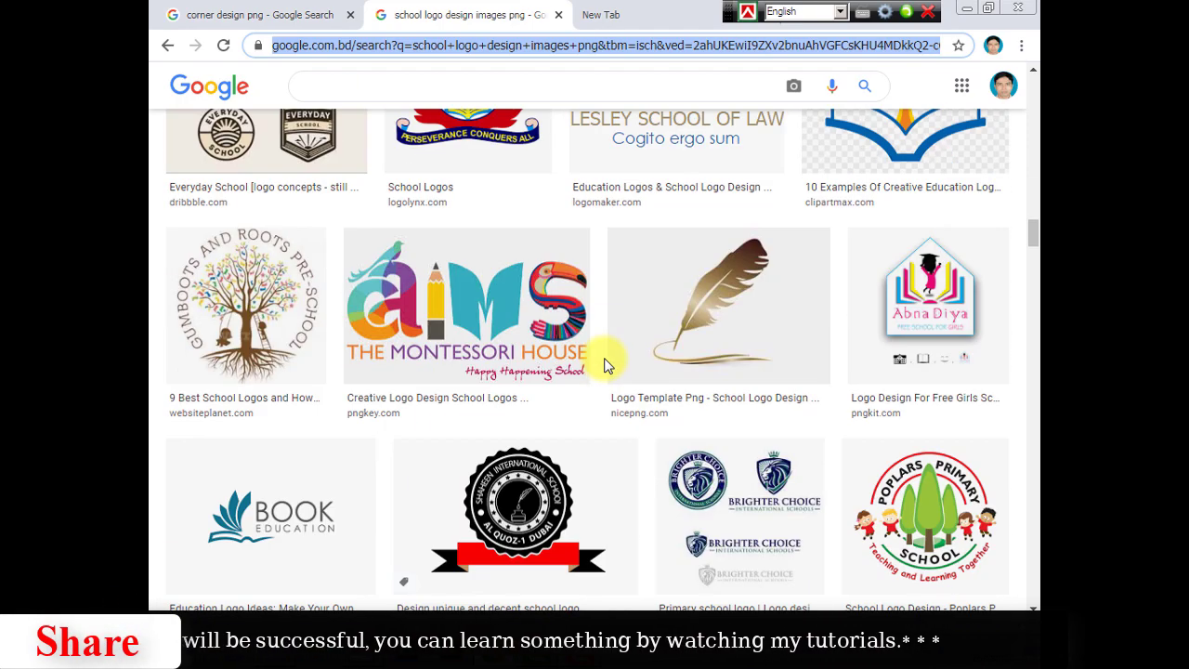
pyautogui.scroll(-4, 604, 364)
pyautogui.scroll(-3, 603, 364)
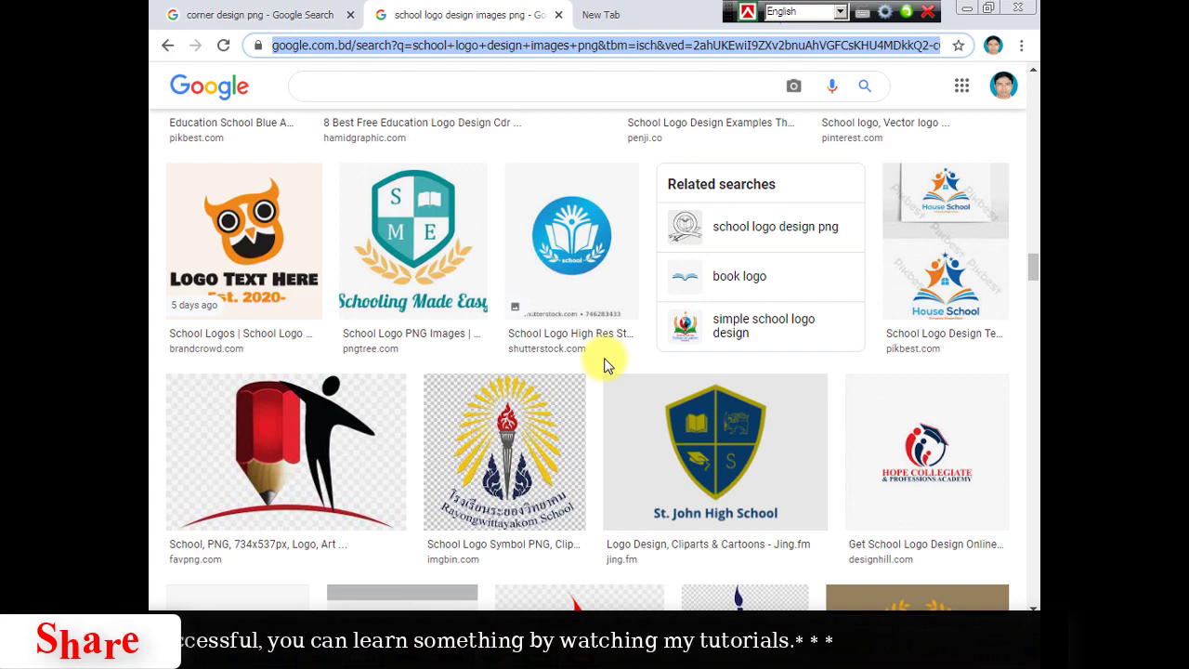
pyautogui.scroll(-3, 604, 364)
pyautogui.scroll(-1, 604, 364)
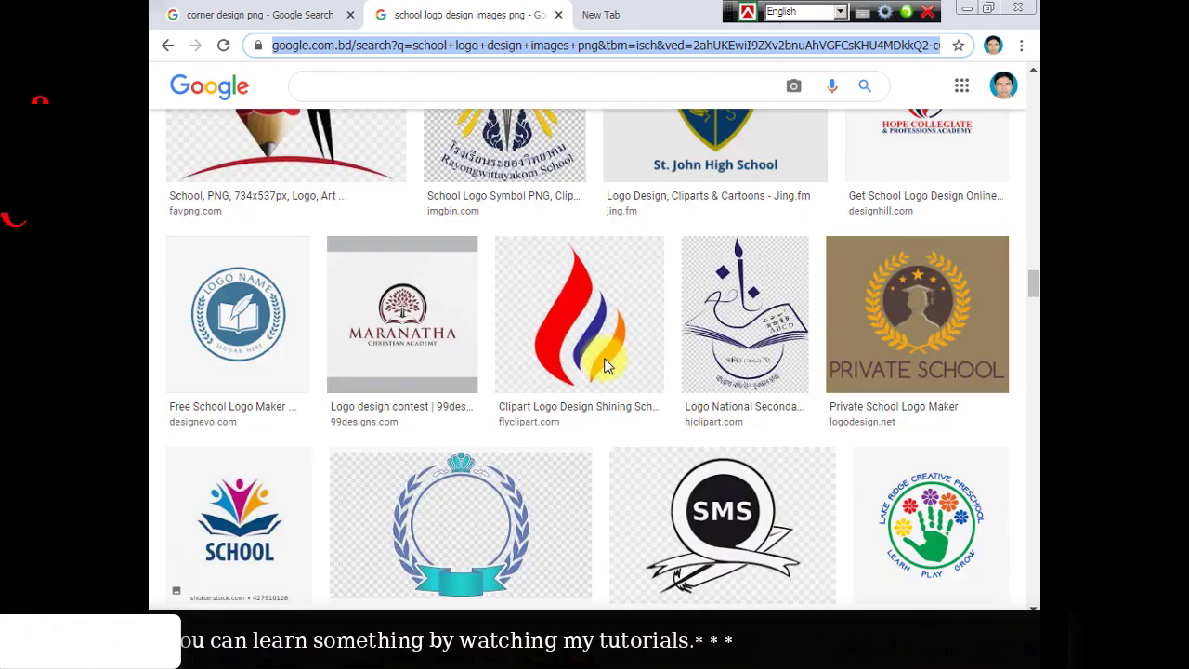
pyautogui.scroll(-1, 604, 364)
pyautogui.scroll(-2, 604, 364)
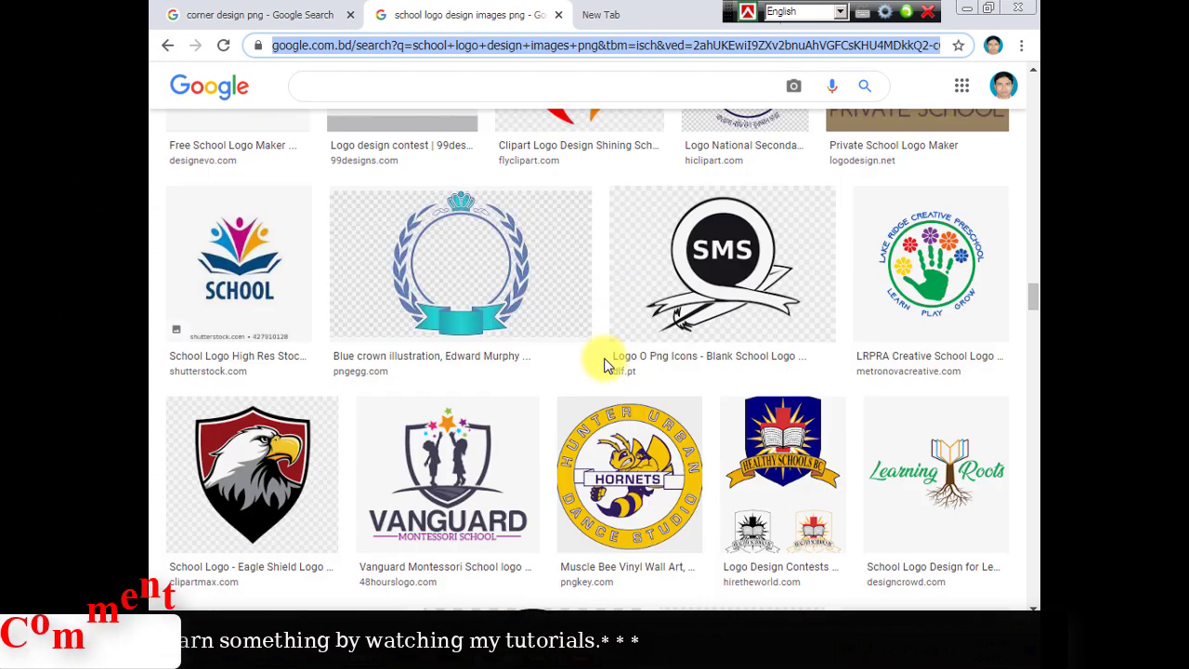
pyautogui.scroll(-2, 604, 364)
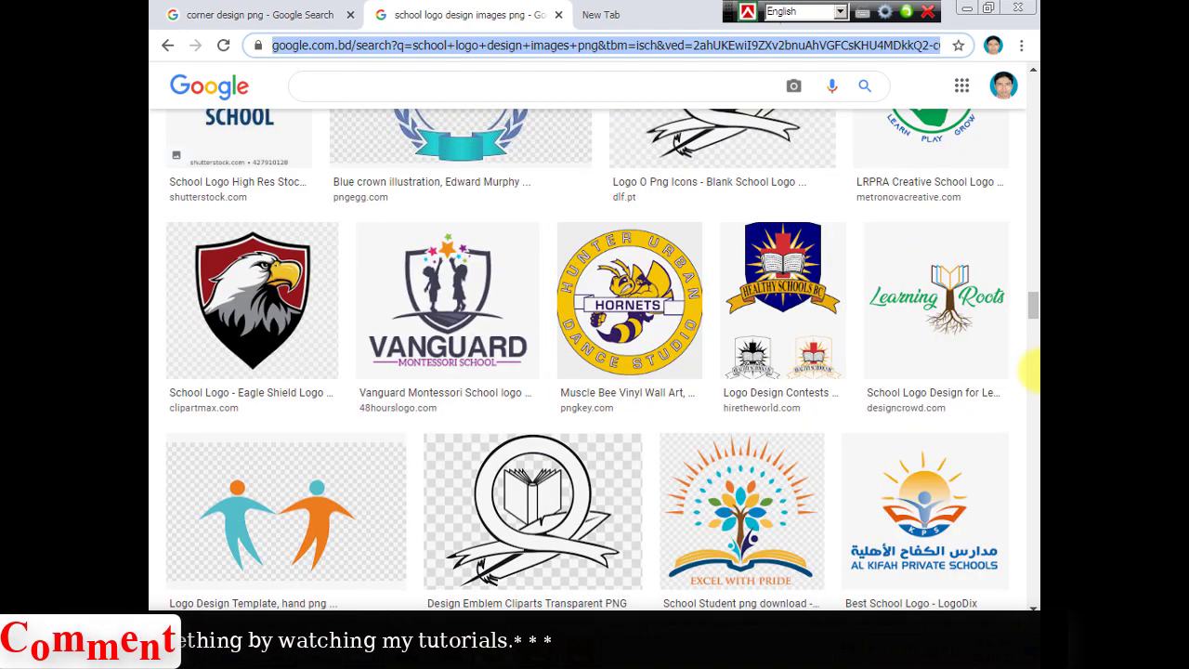
pyautogui.scroll(-2, 594, 371)
pyautogui.scroll(1, 572, 303)
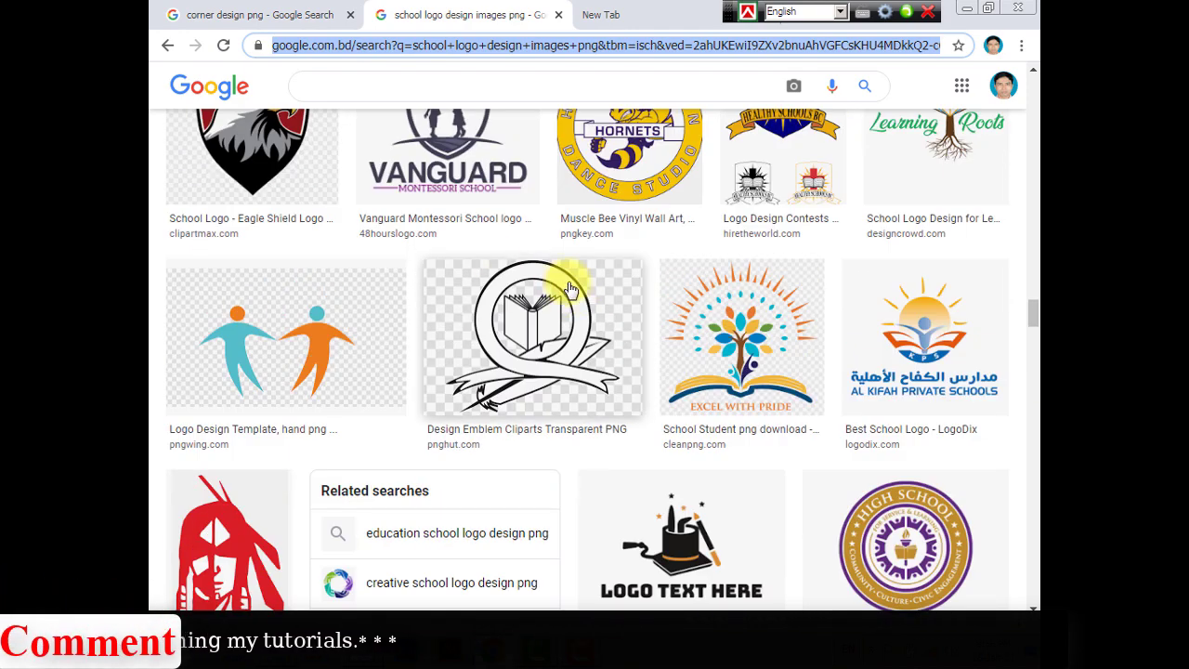
pyautogui.click(571, 290)
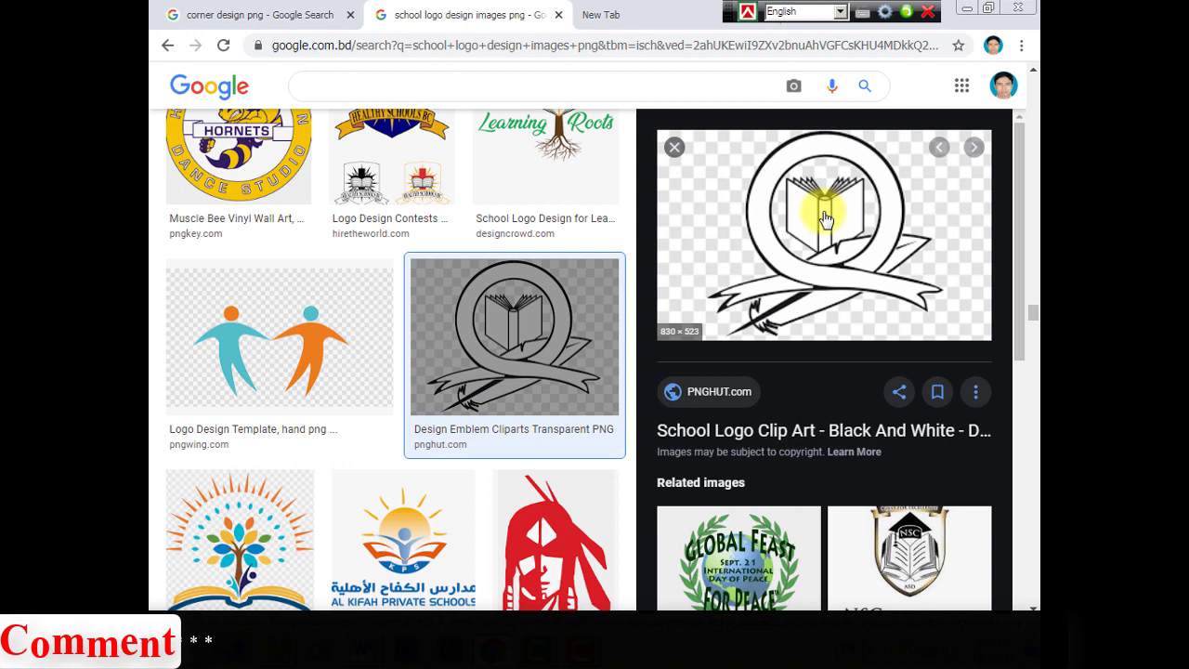
pyautogui.rightClick(824, 211)
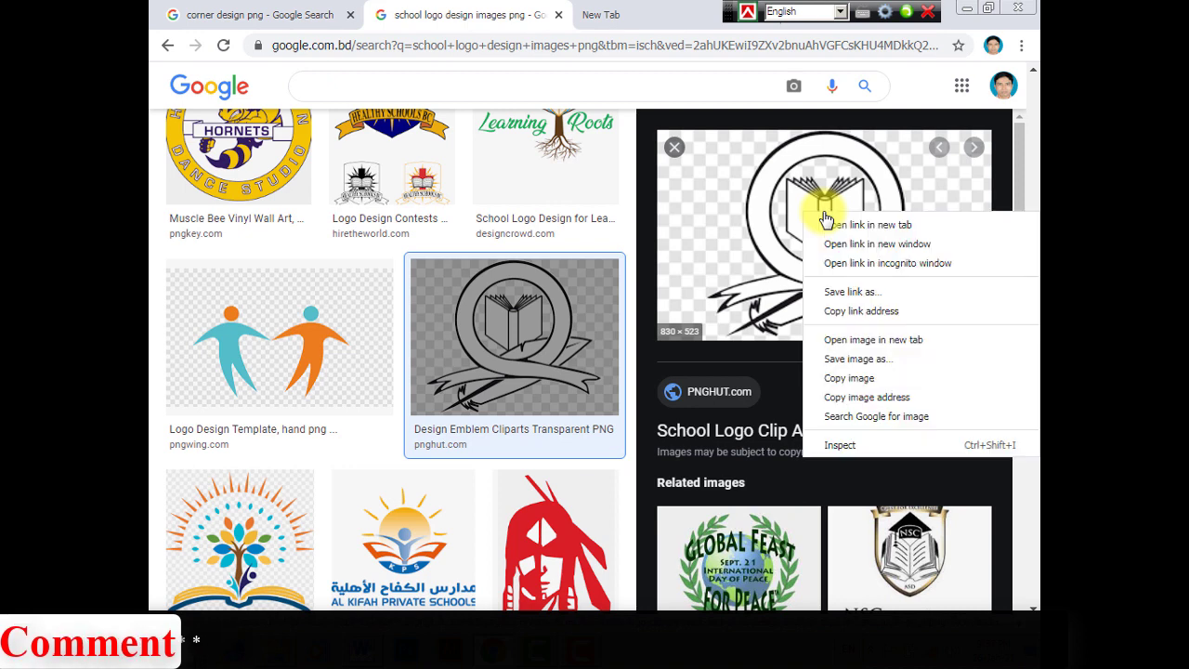
pyautogui.click(899, 360)
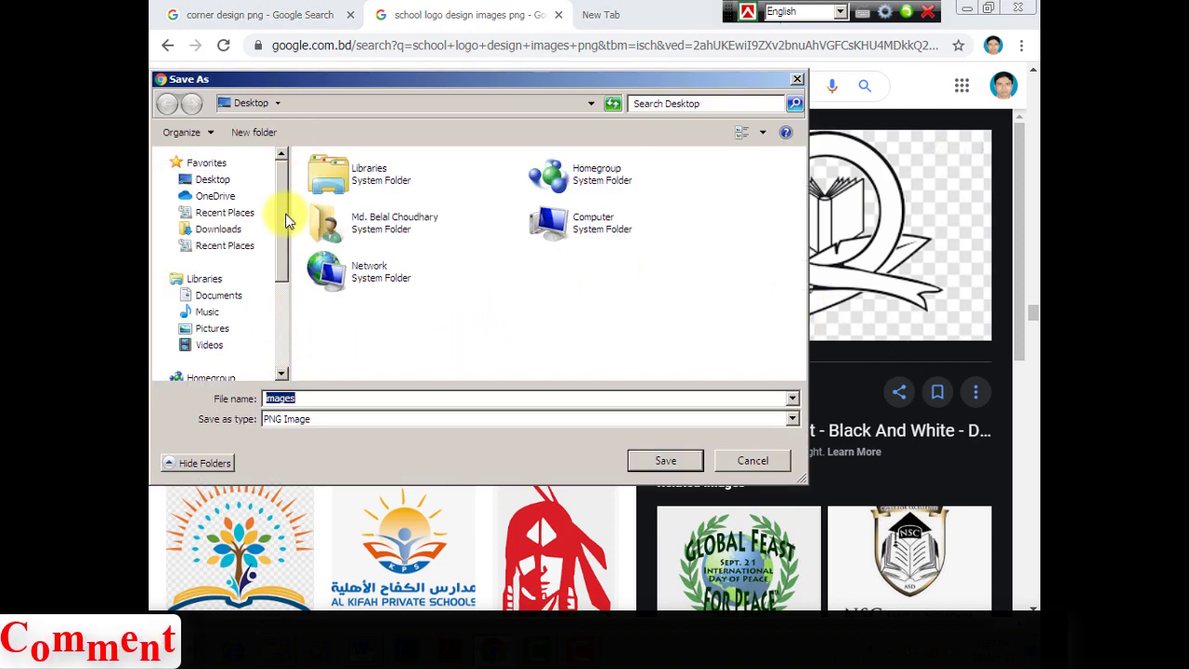
pyautogui.click(765, 461)
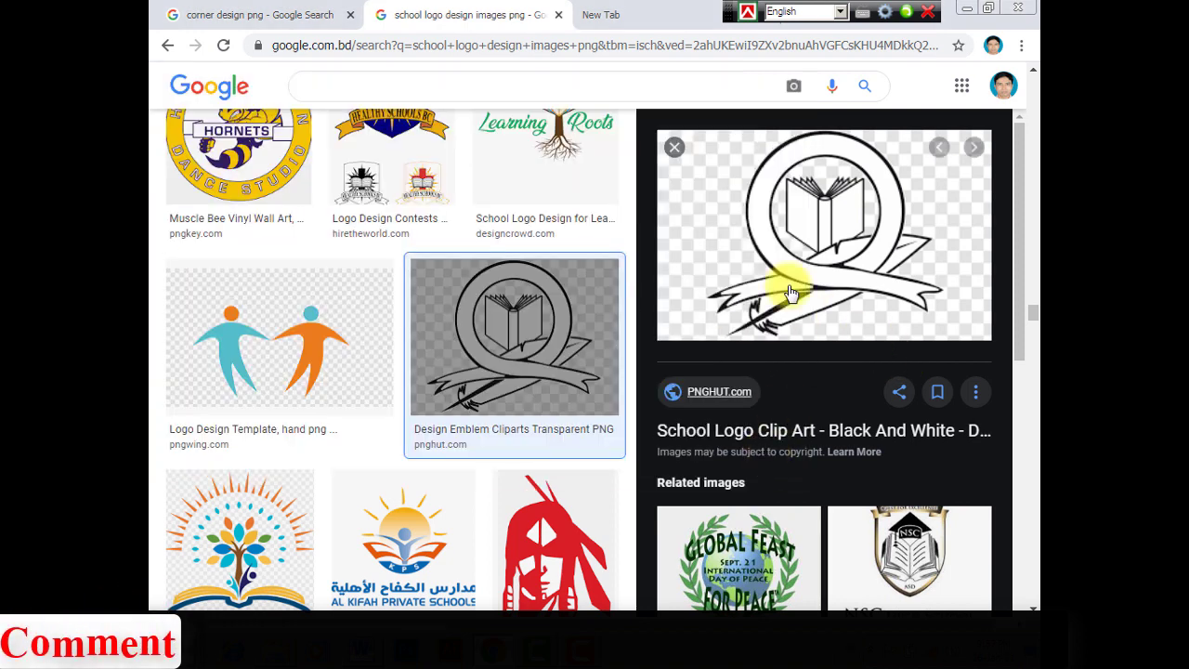
pyautogui.click(676, 150)
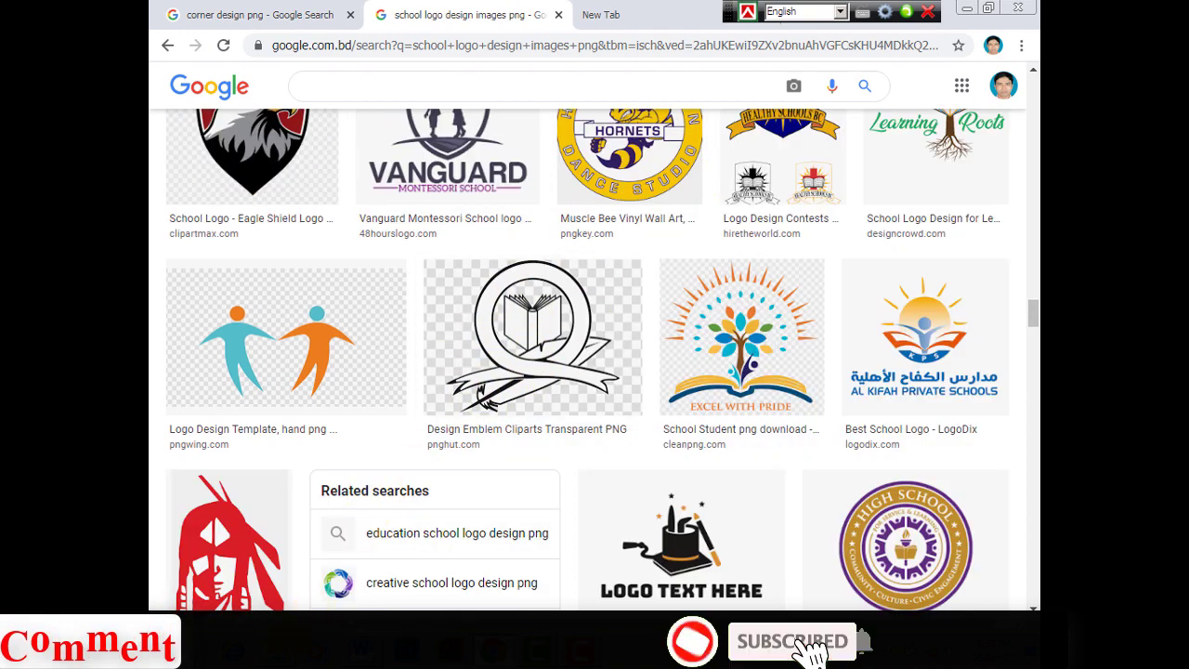
# Copy the "Eduation institute logo" image from the Video folder and paste it into the Front Page design document in Word
pyautogui.click(497, 647)
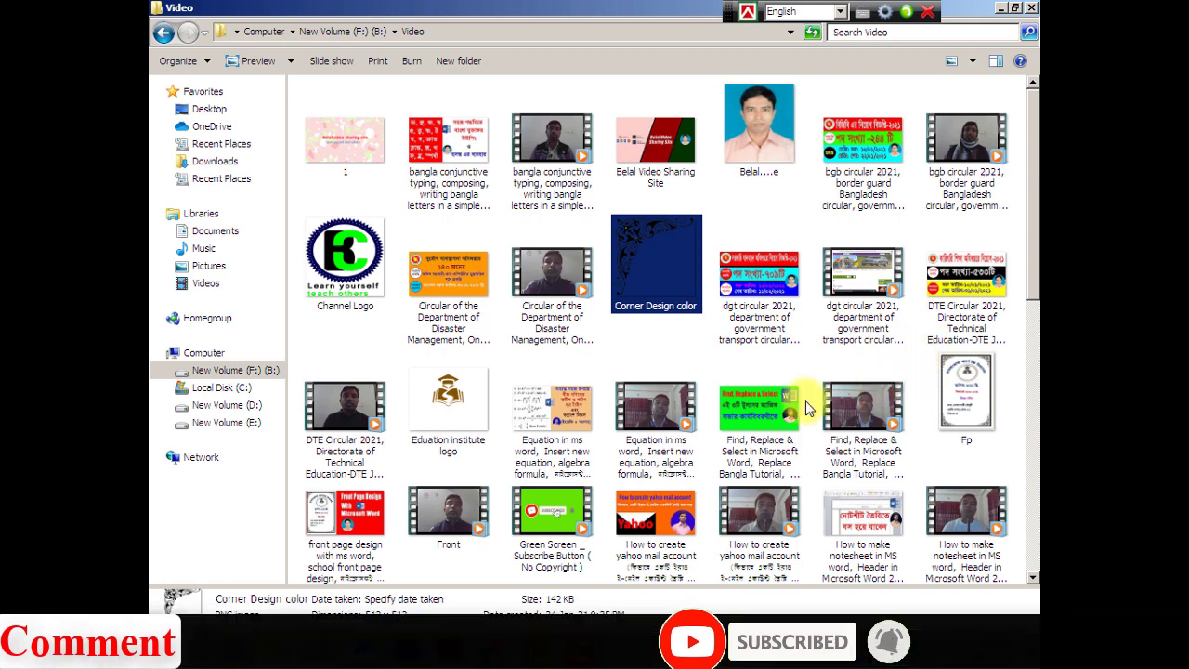
pyautogui.click(458, 401)
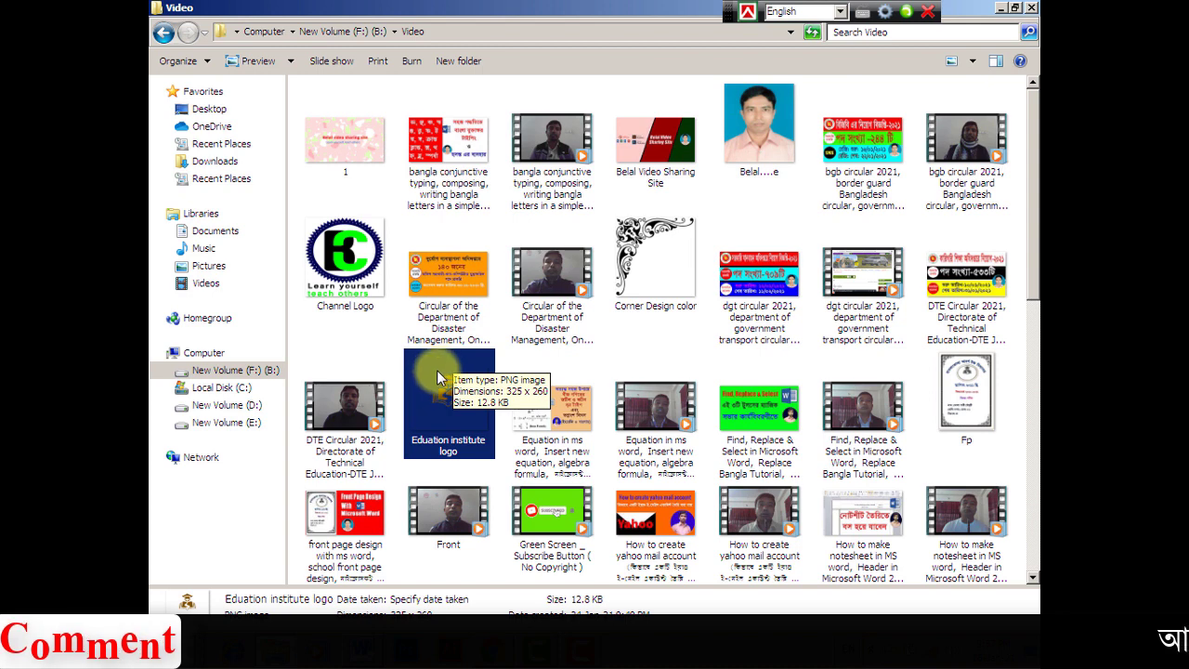
pyautogui.hotkey('ctrl', 'c')
pyautogui.rightClick(439, 377)
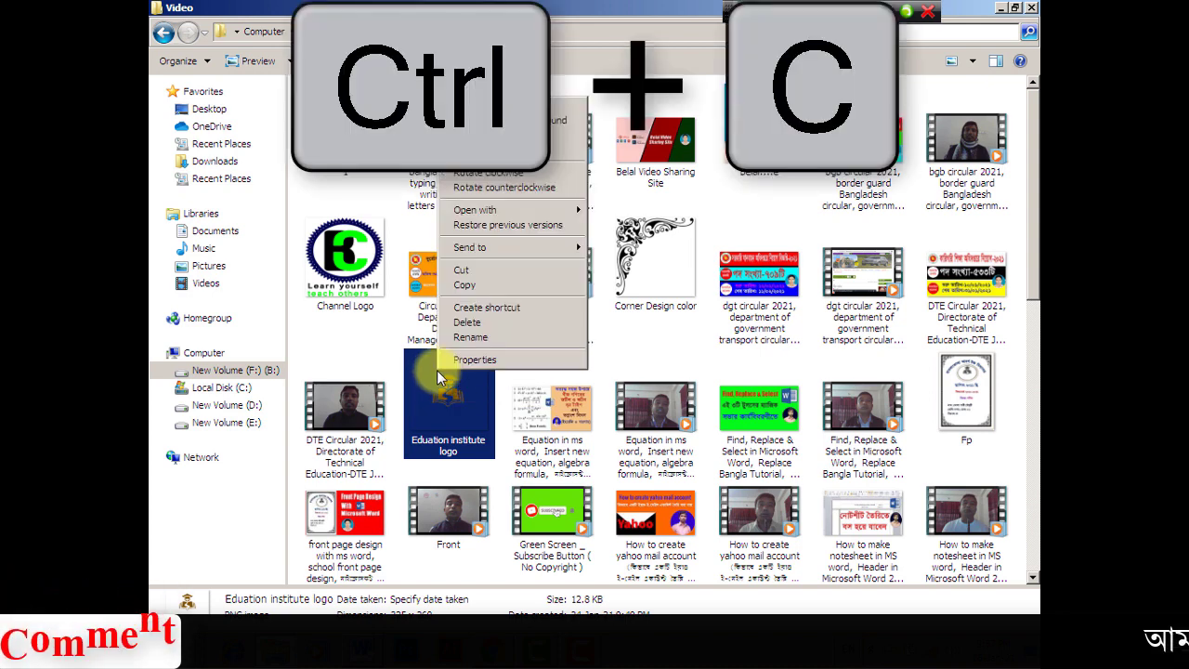
pyautogui.click(462, 284)
pyautogui.click(362, 649)
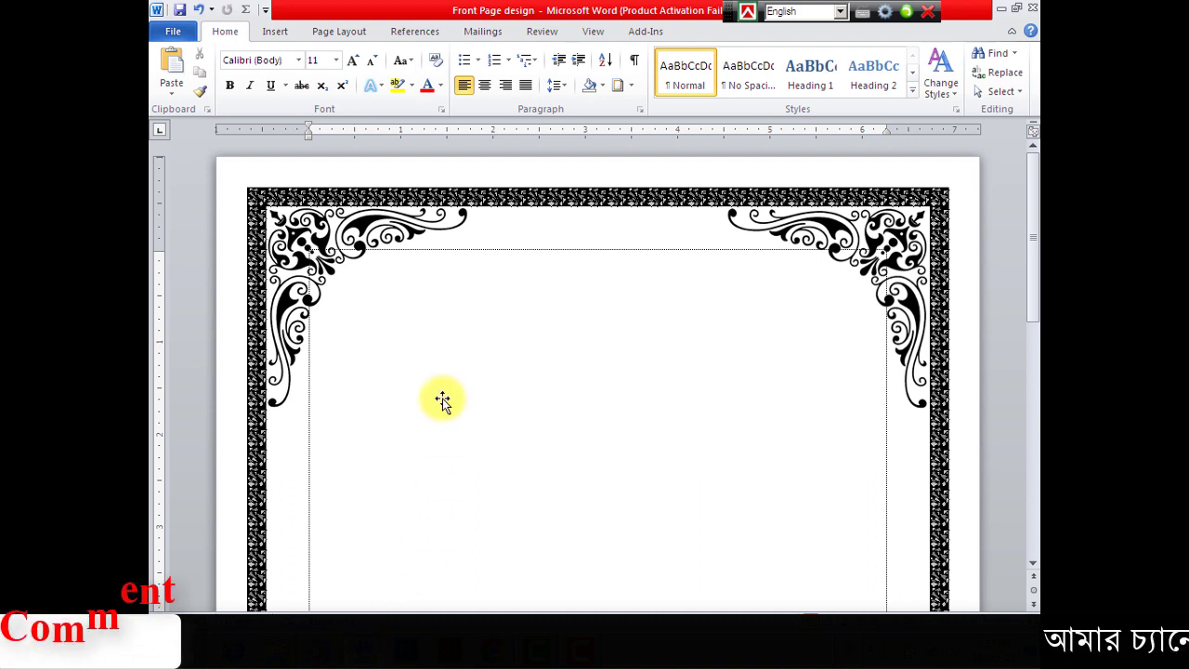
pyautogui.hotkey('ctrl', 'v')
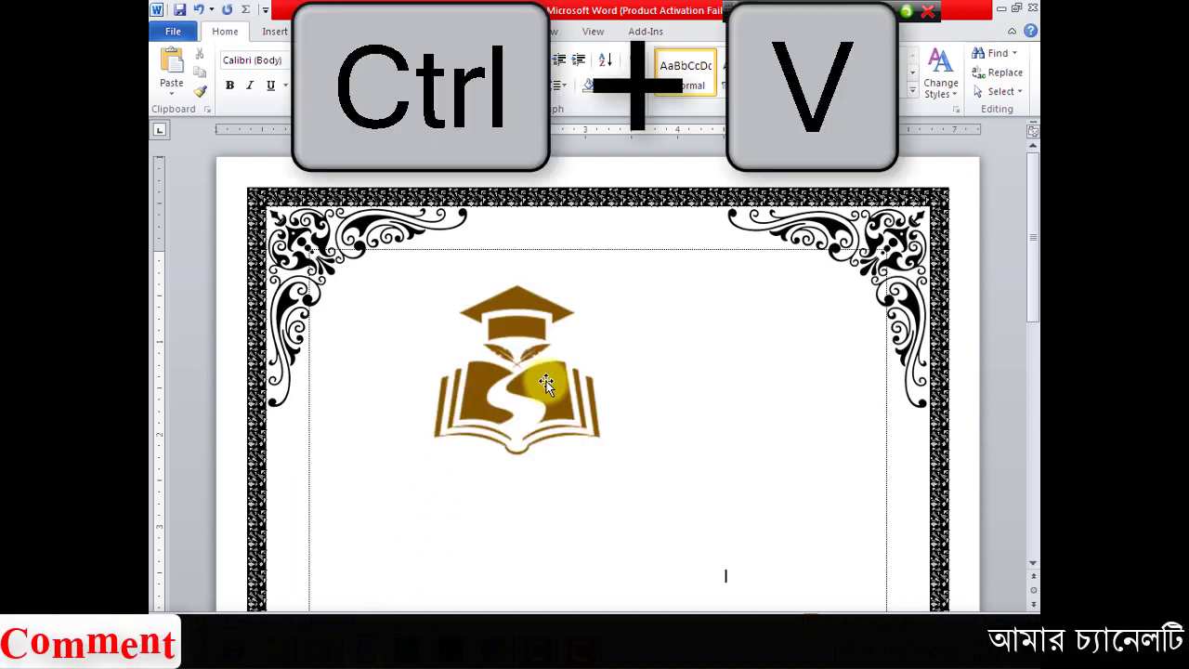
# Set the logo's text wrapping to In Front of Text and move it to the horizontal centre of the page's upper part
pyautogui.click(526, 320)
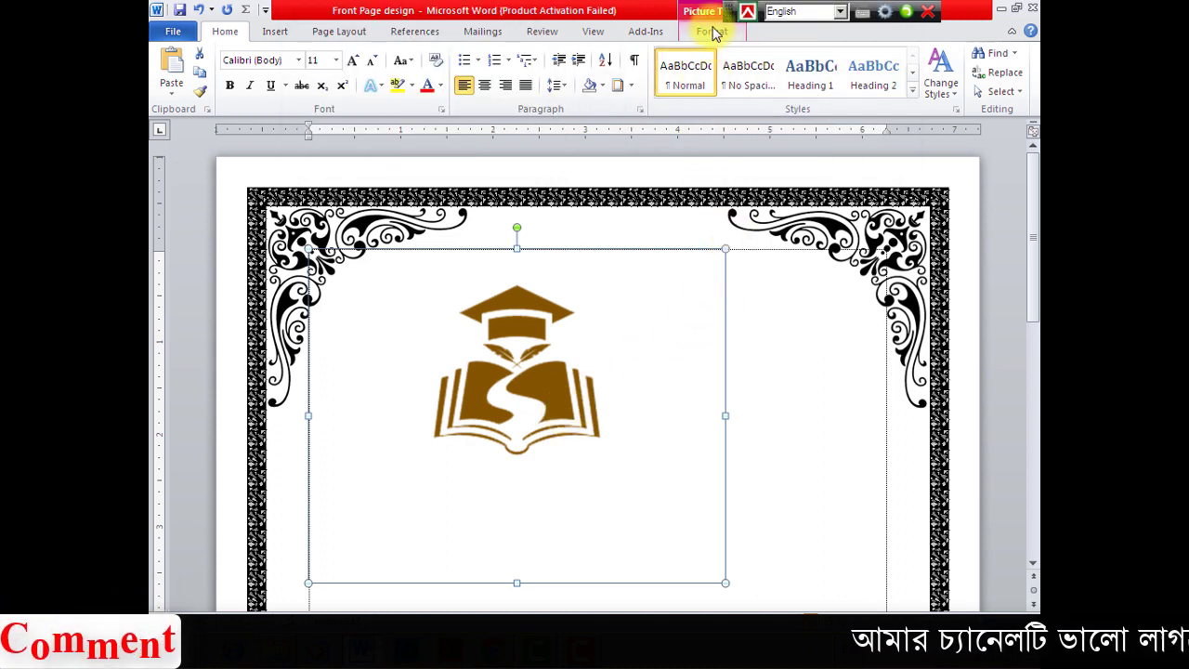
pyautogui.click(709, 31)
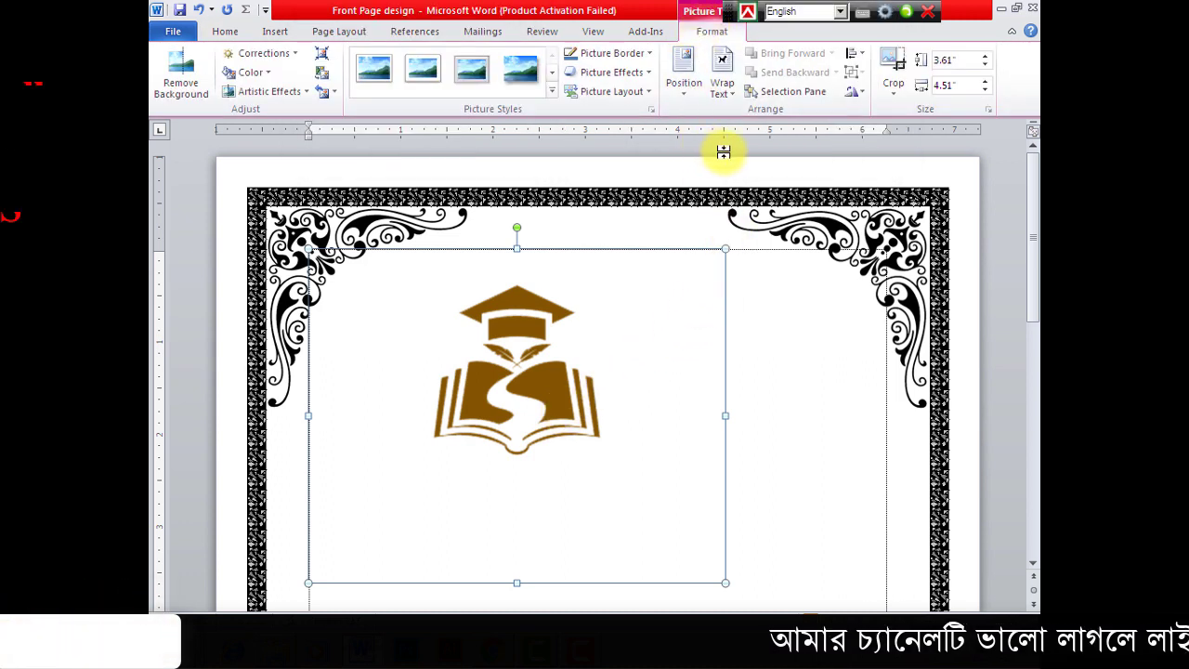
pyautogui.click(722, 86)
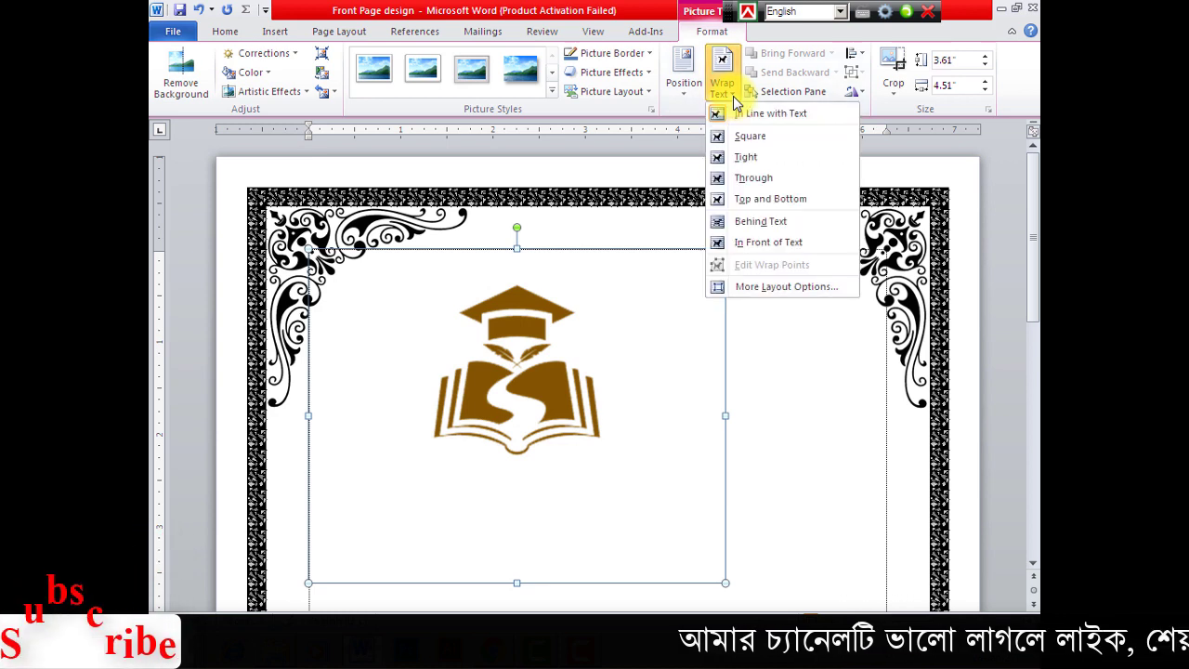
pyautogui.click(767, 245)
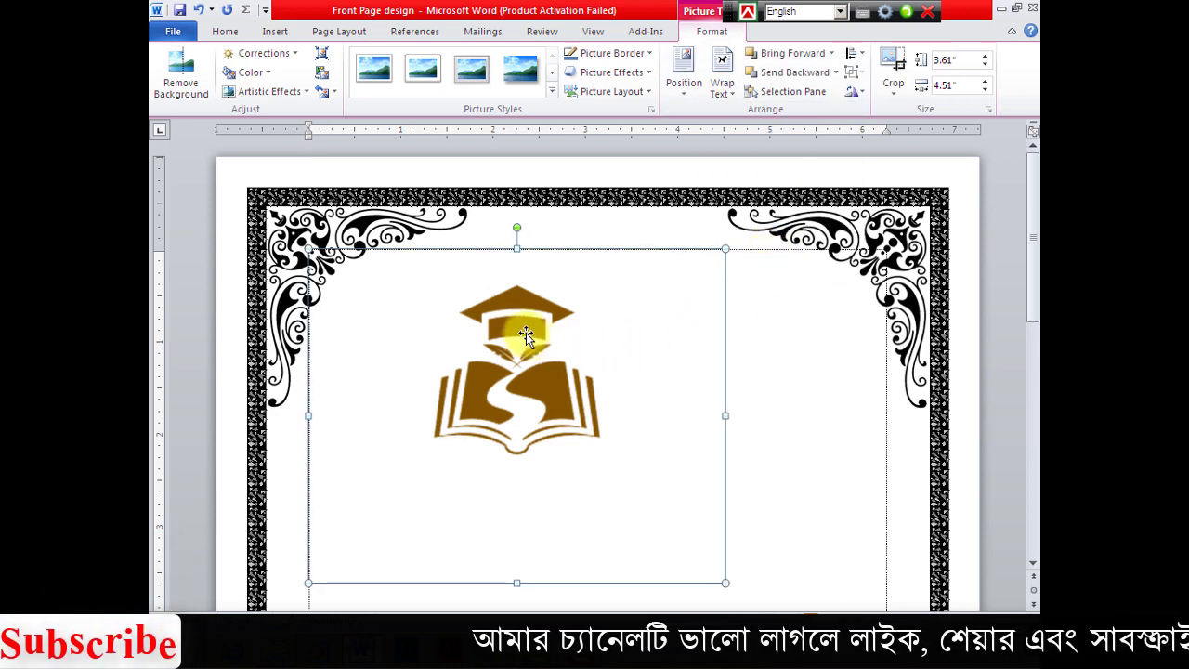
pyautogui.moveTo(535, 334); pyautogui.dragTo(611, 370)
pyautogui.scroll(-3, 611, 370)
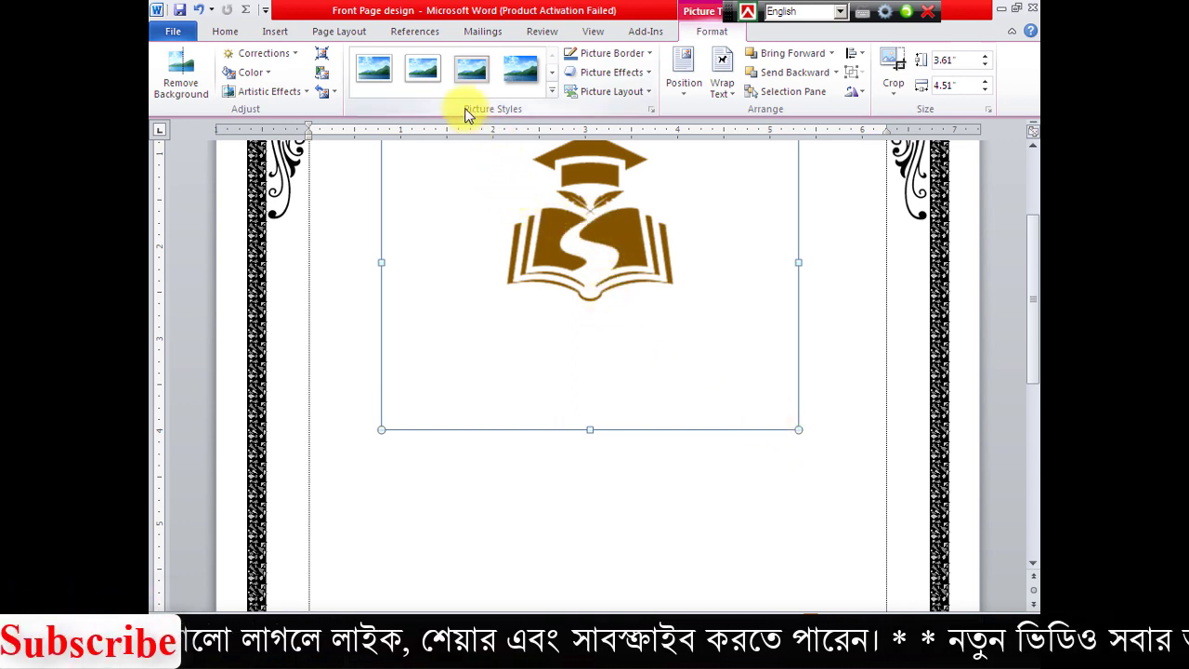
# Apply the picture style with a metallic oval frame to the logo
pyautogui.click(552, 91)
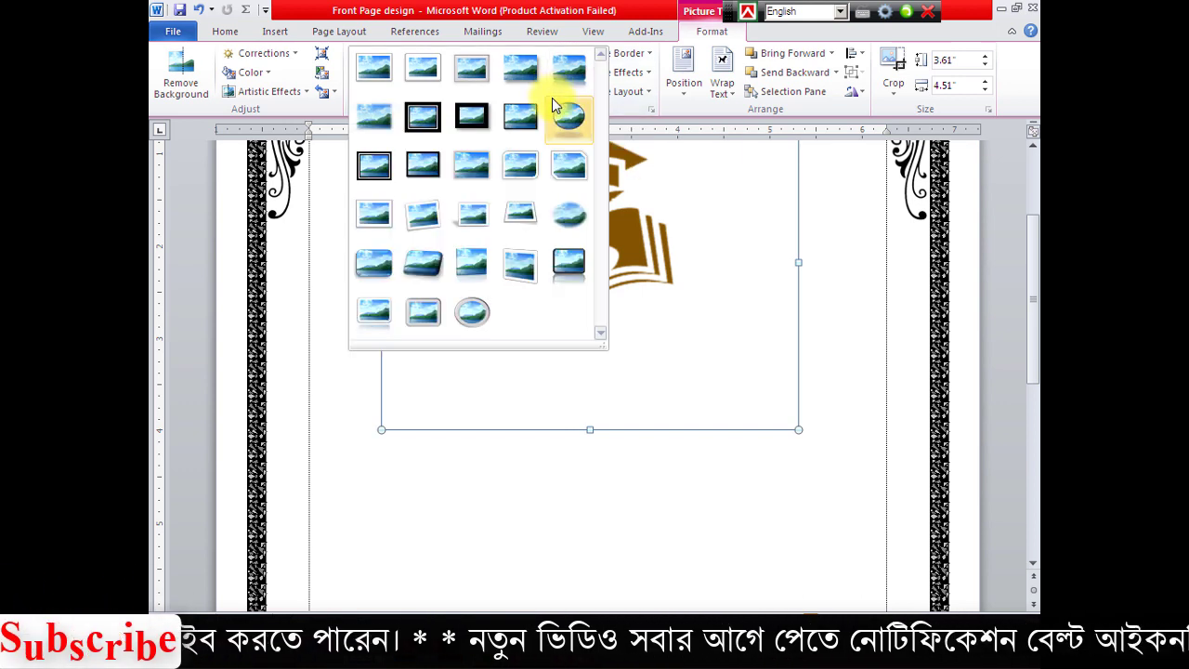
pyautogui.click(469, 317)
pyautogui.scroll(5, 650, 423)
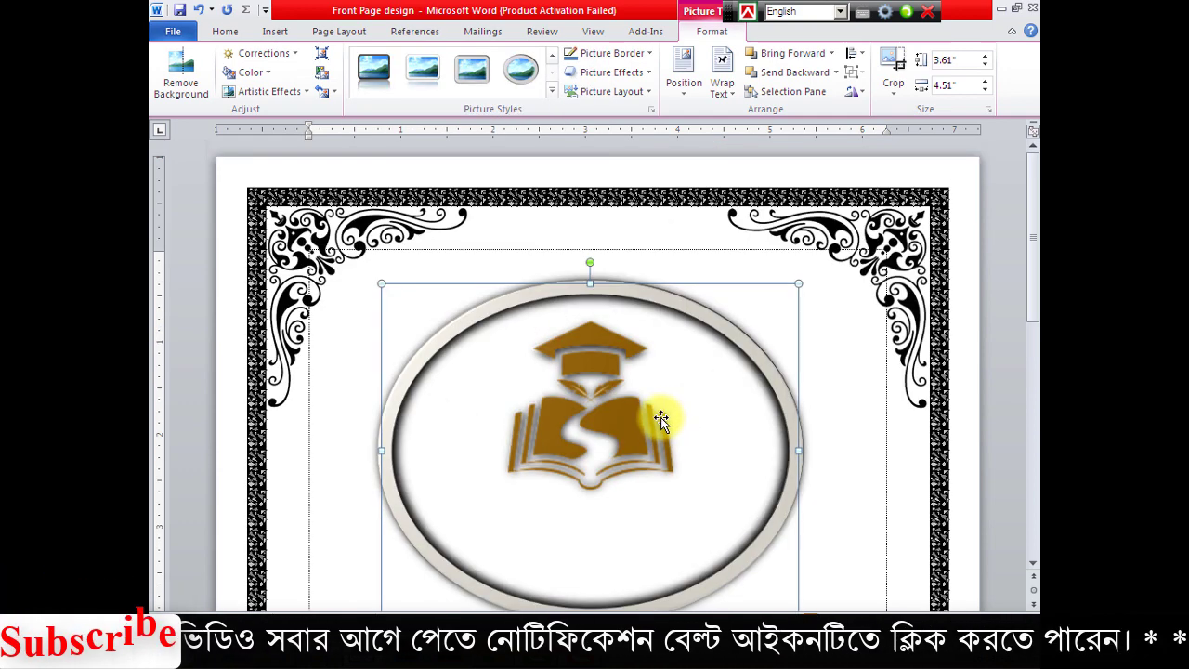
# Recolor the framed logo from brown to solid black and white
pyautogui.click(296, 58)
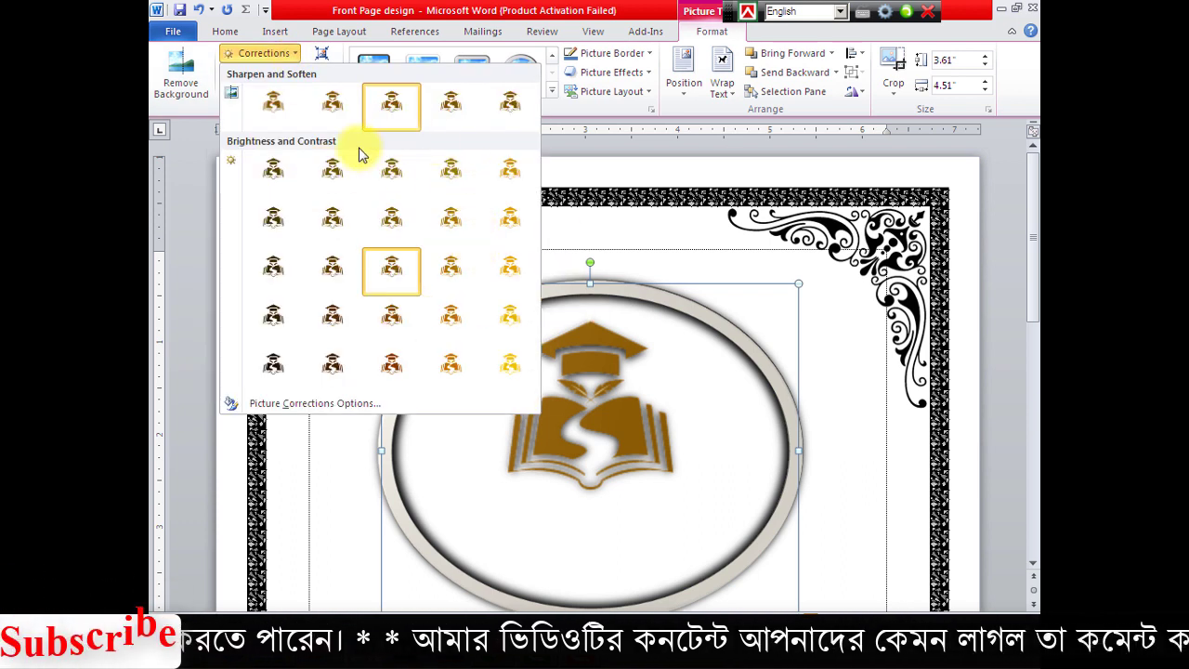
pyautogui.click(632, 428)
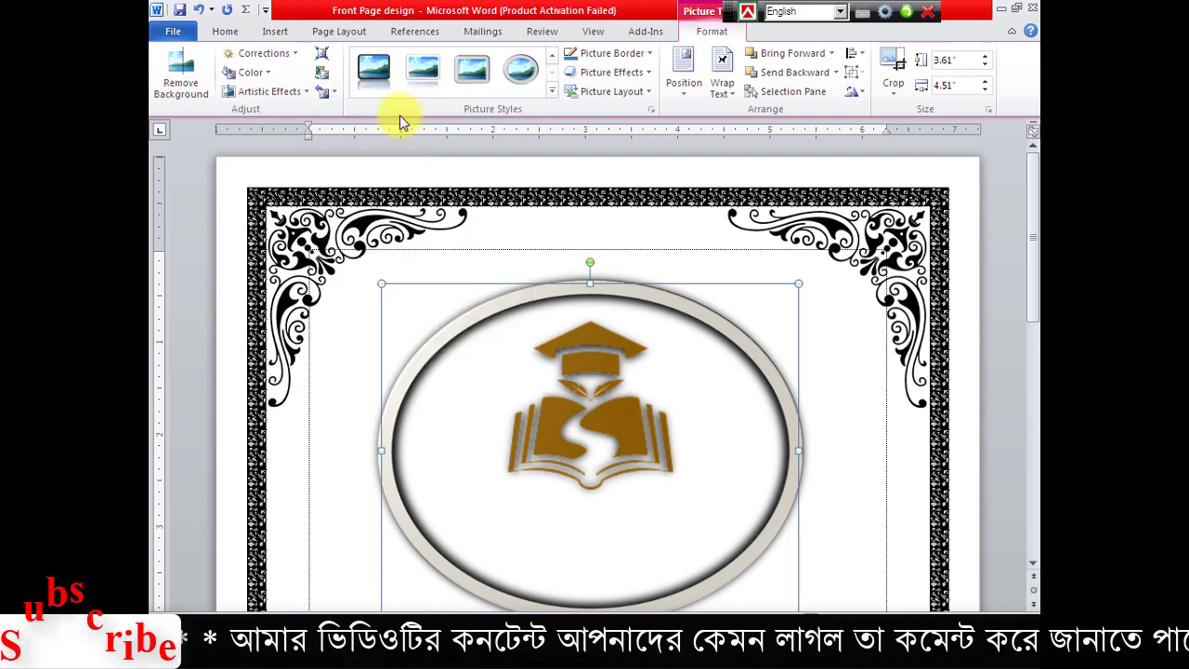
pyautogui.click(268, 78)
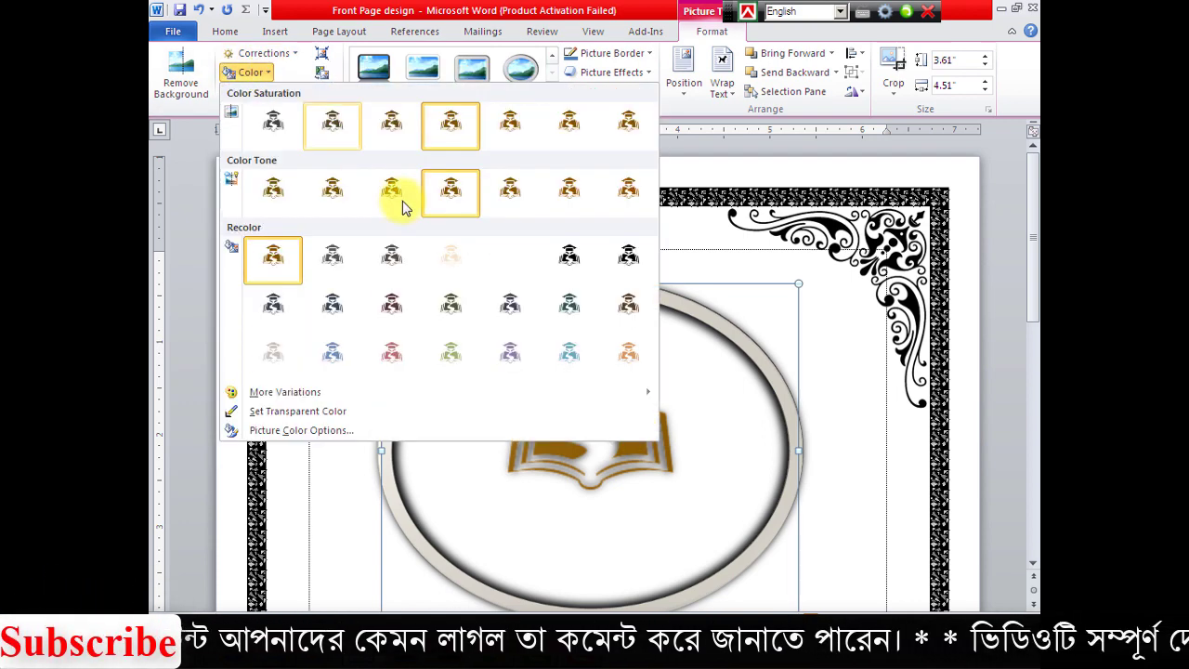
pyautogui.click(570, 260)
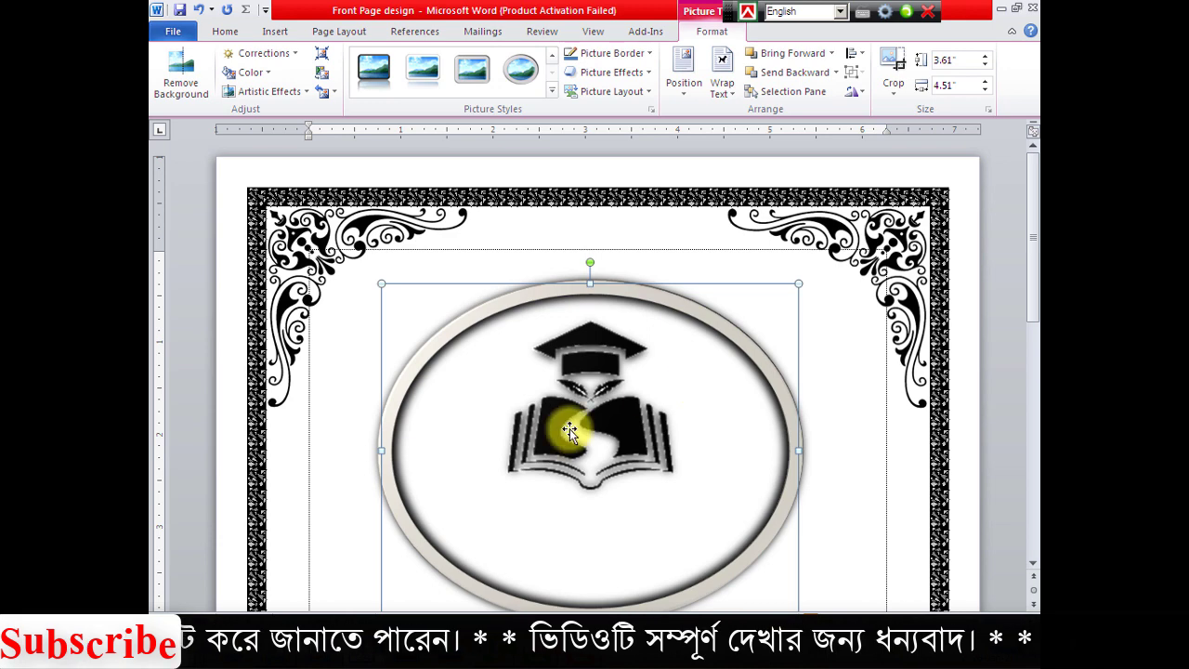
pyautogui.scroll(-3, 570, 429)
pyautogui.scroll(2, 716, 480)
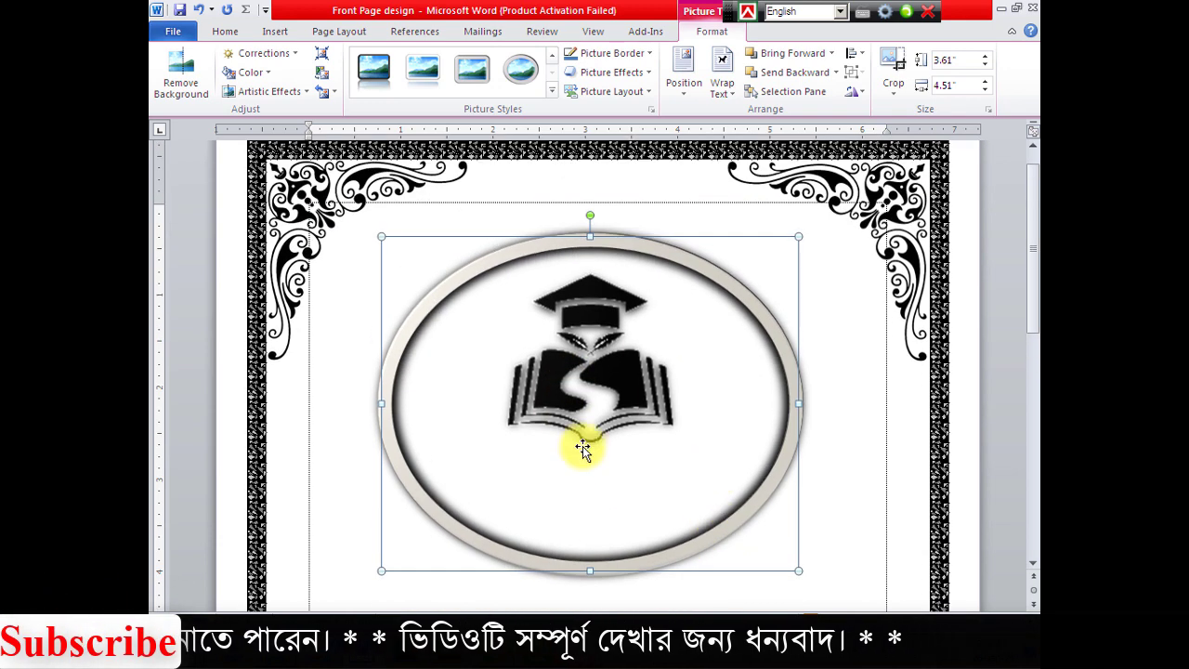
# Shrink the oval-framed logo proportionally about its centre to about 2.34" high and 2.92" wide, then deselect it
pyautogui.press('ctrl')
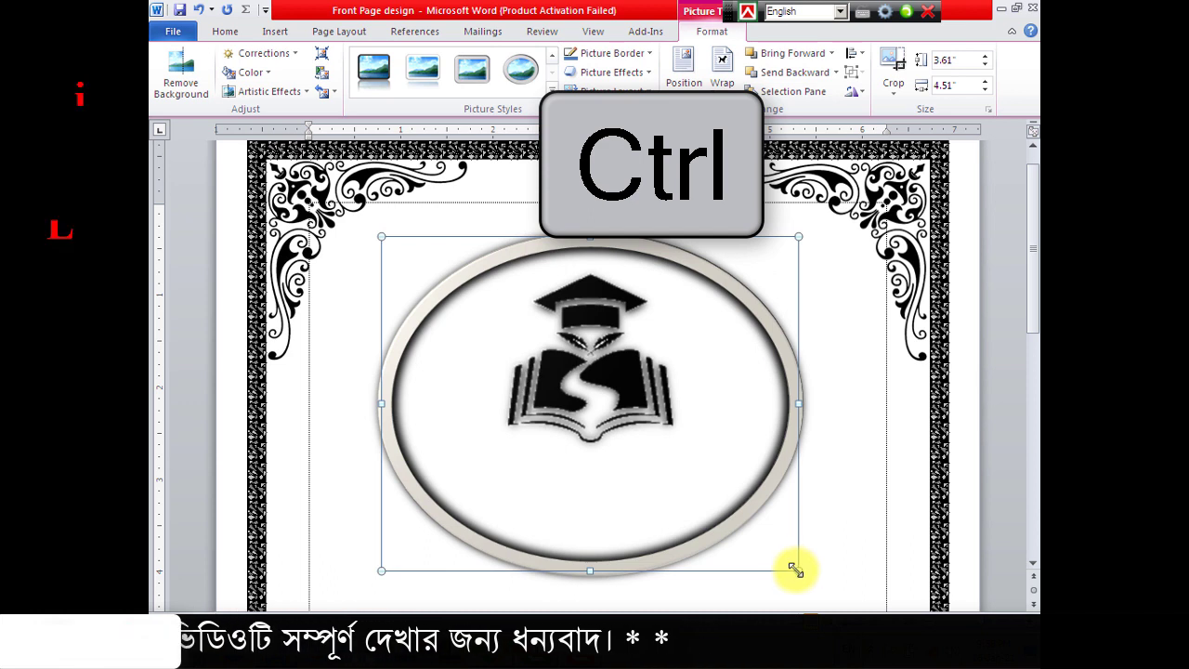
pyautogui.moveTo(761, 541); pyautogui.dragTo(678, 486)
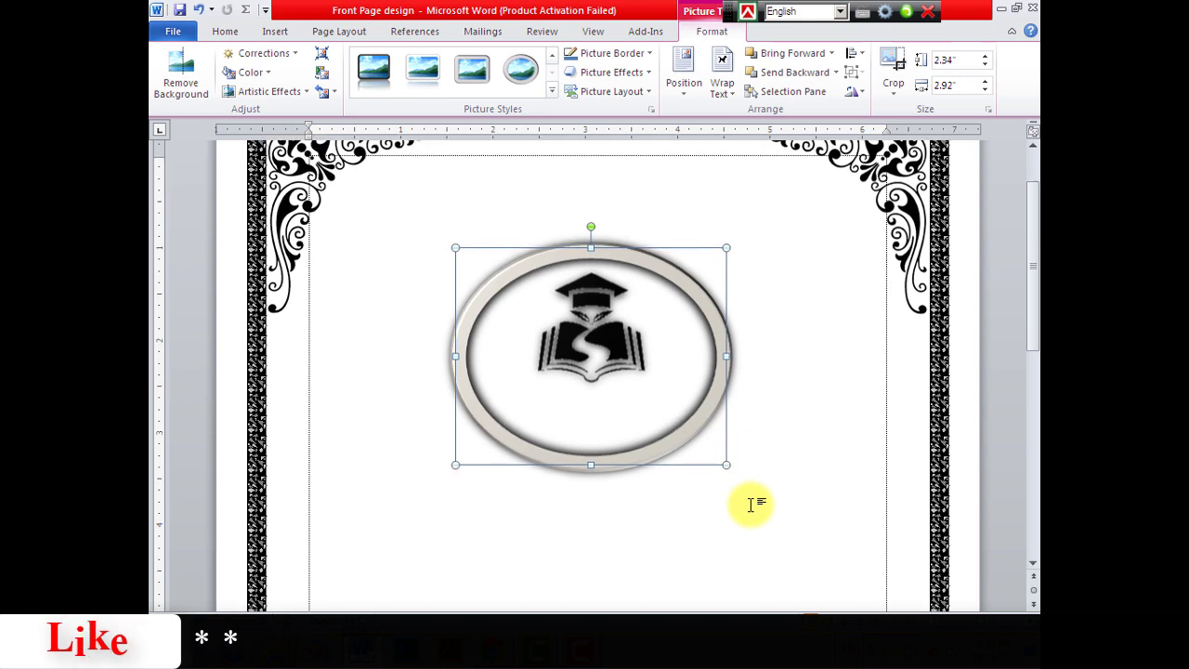
pyautogui.click(785, 415)
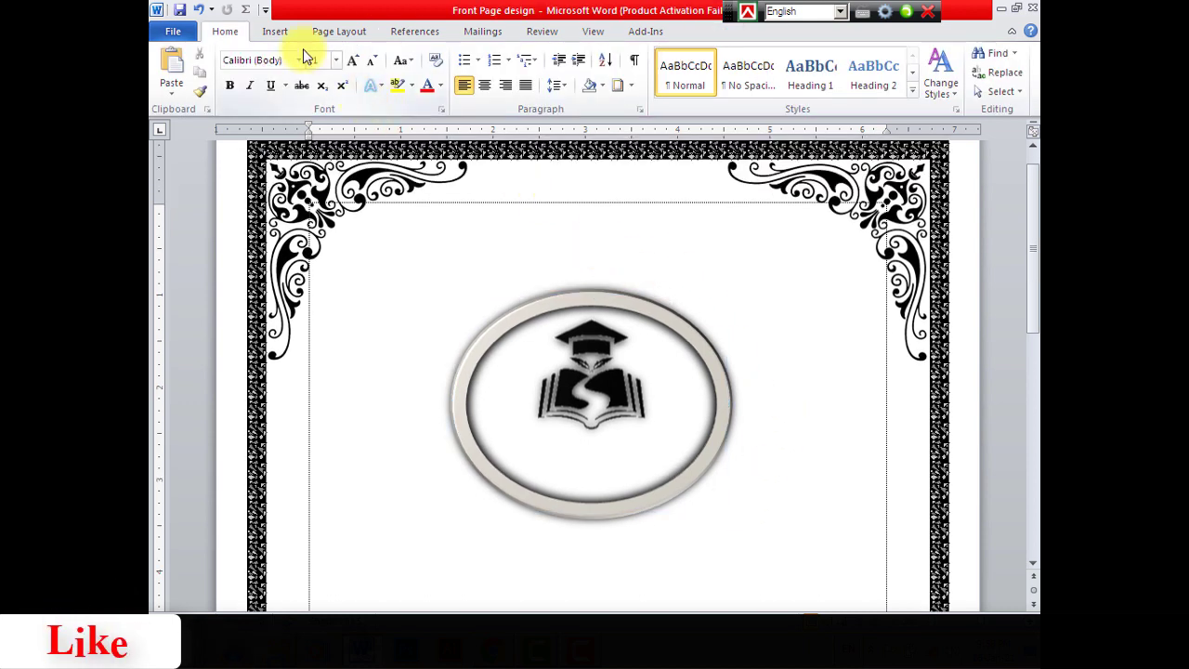
# Insert a WordArt text box in the first gallery style and move it just above the logo
pyautogui.click(274, 30)
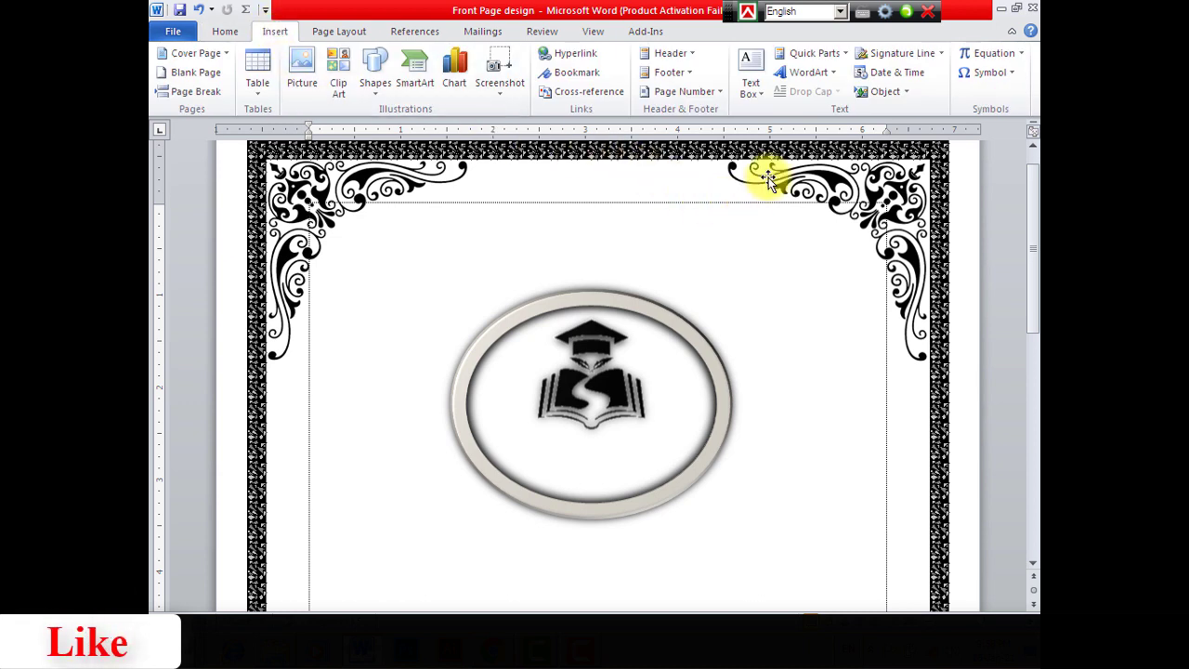
pyautogui.click(833, 75)
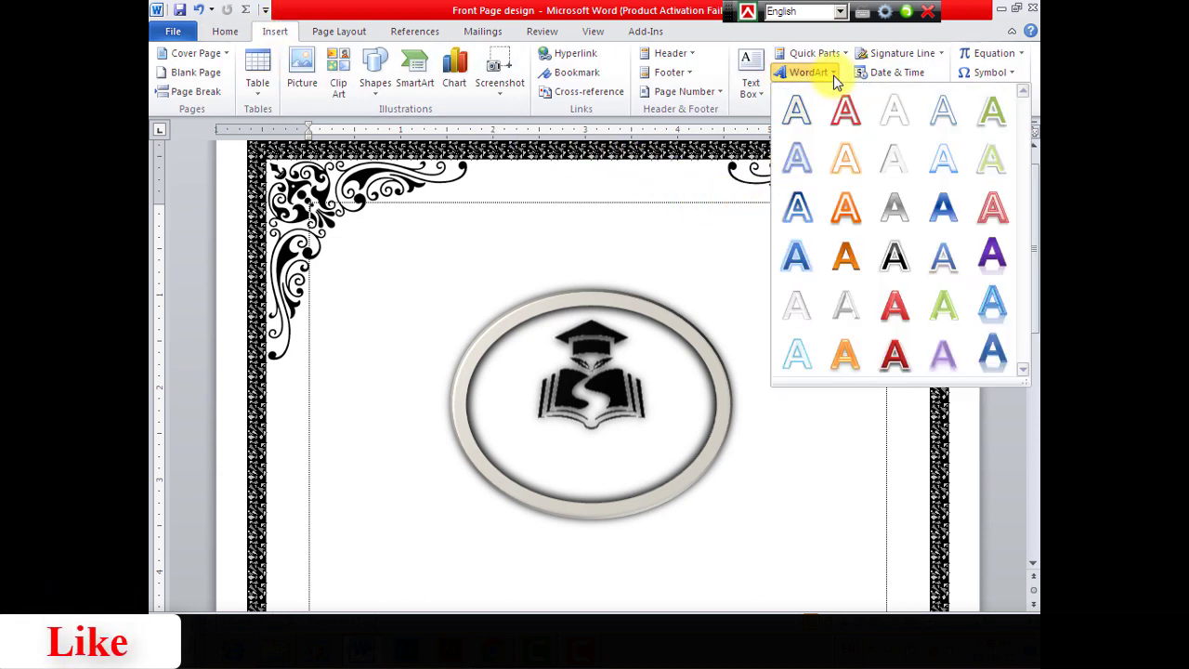
pyautogui.click(799, 108)
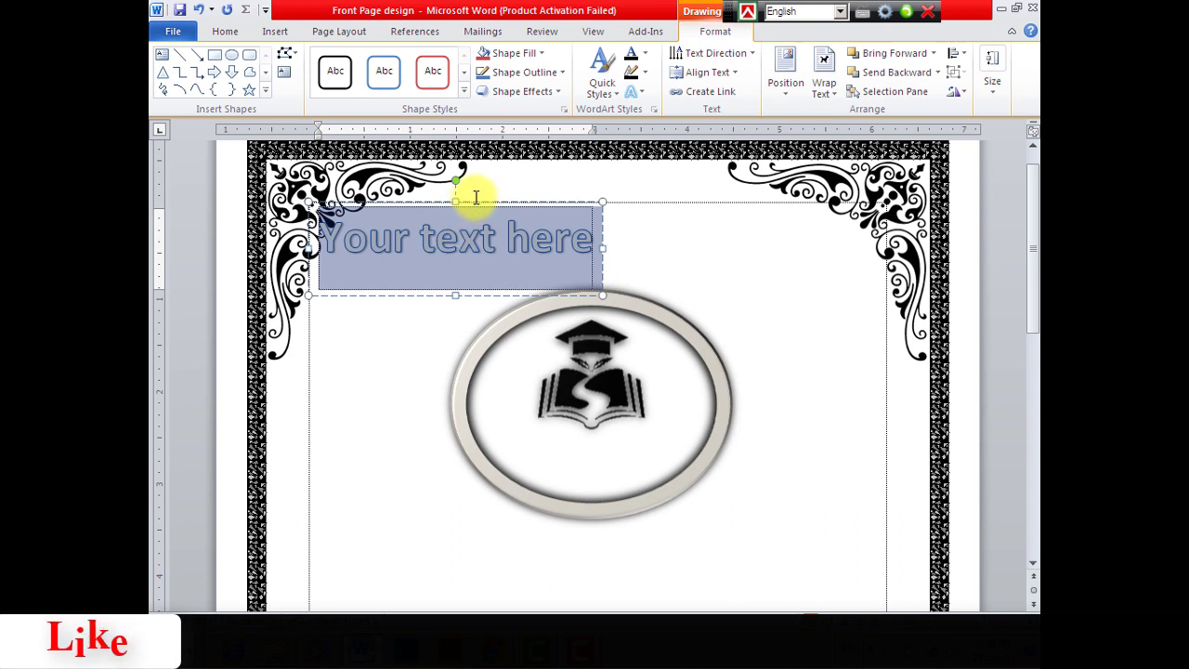
pyautogui.moveTo(479, 202); pyautogui.dragTo(593, 224)
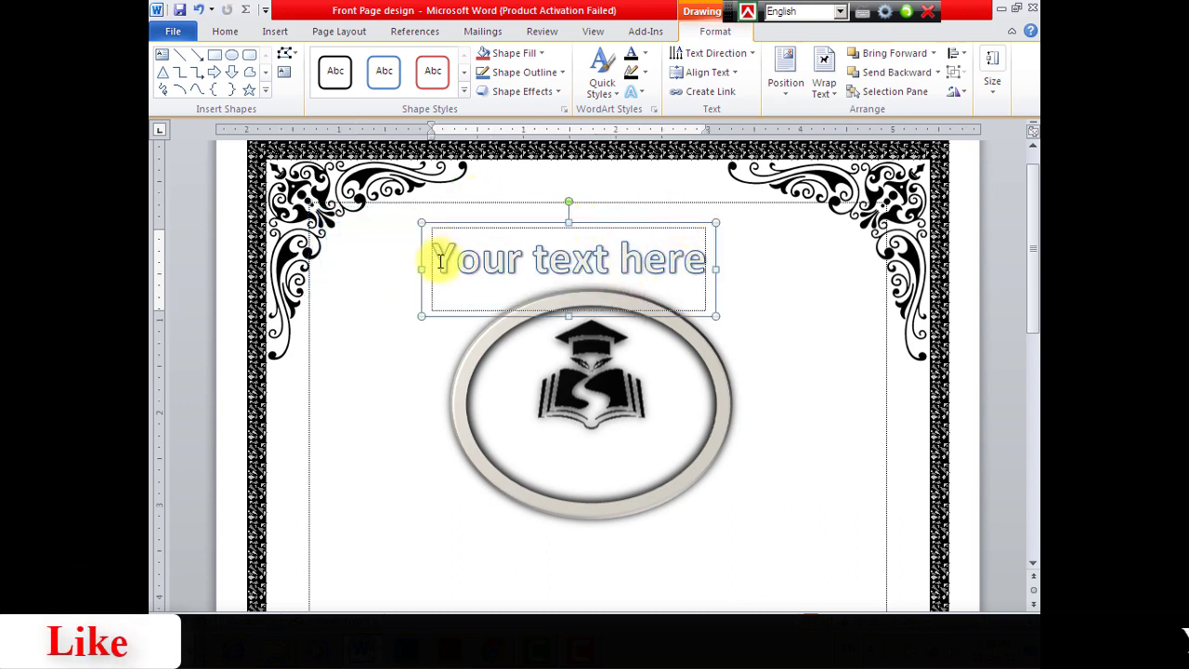
# Give the "Your text here" WordArt a dark blue text fill and a dark red text outline
pyautogui.moveTo(440, 261); pyautogui.dragTo(708, 262)
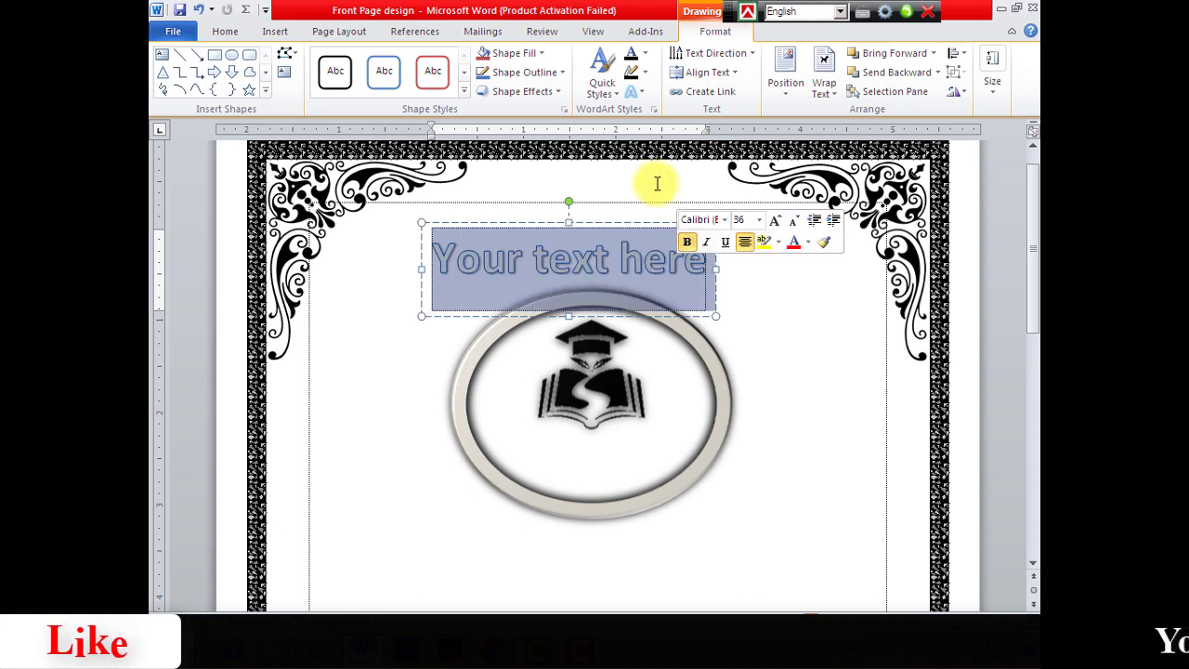
pyautogui.click(645, 56)
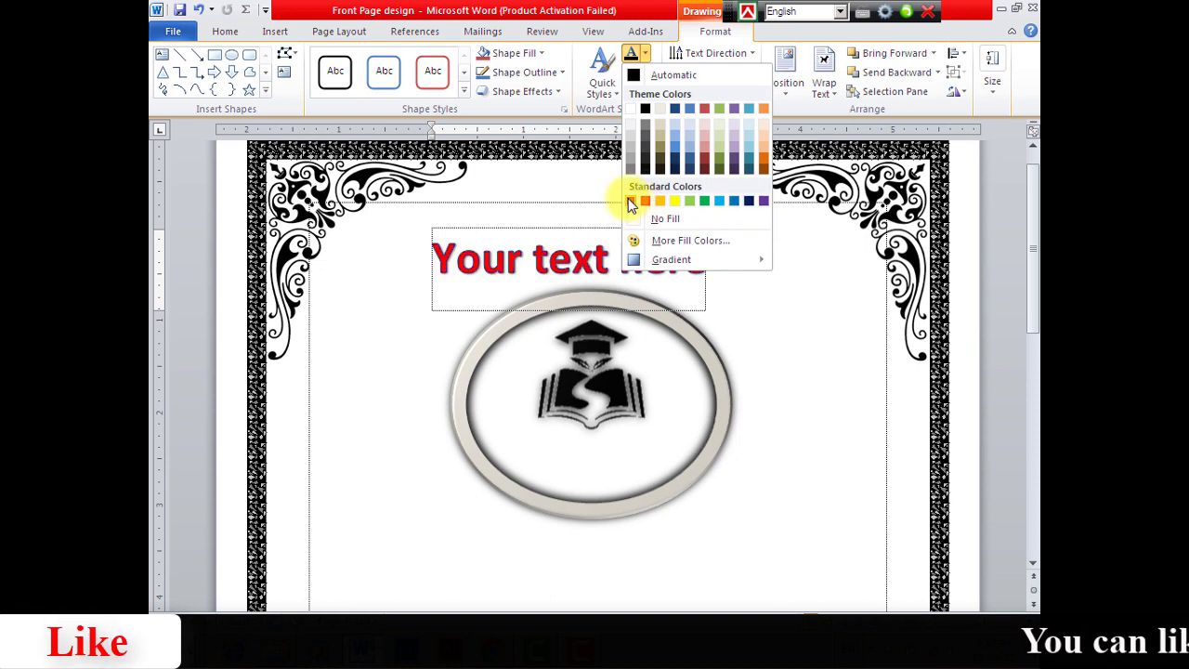
pyautogui.click(748, 201)
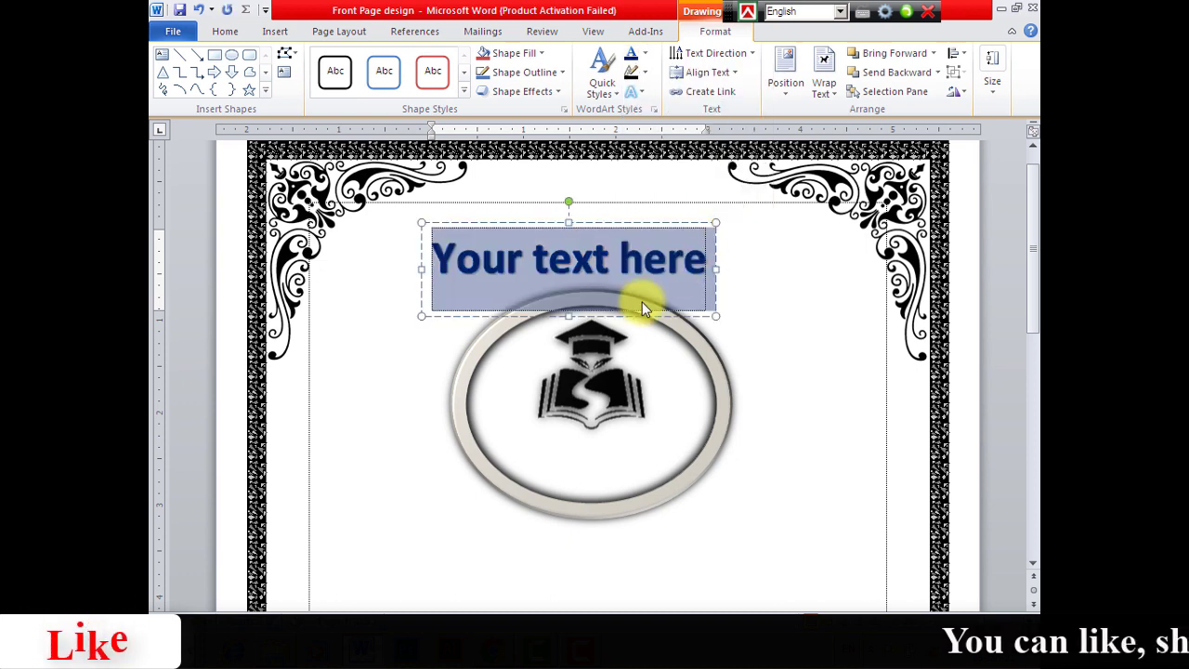
pyautogui.click(647, 74)
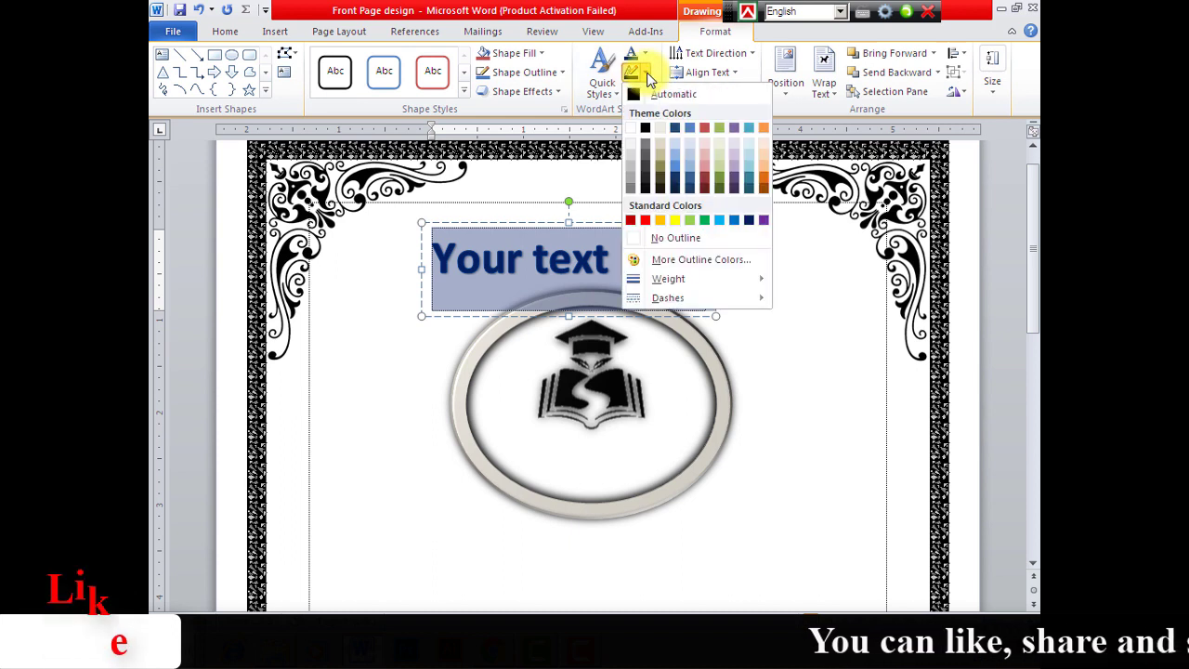
pyautogui.click(631, 220)
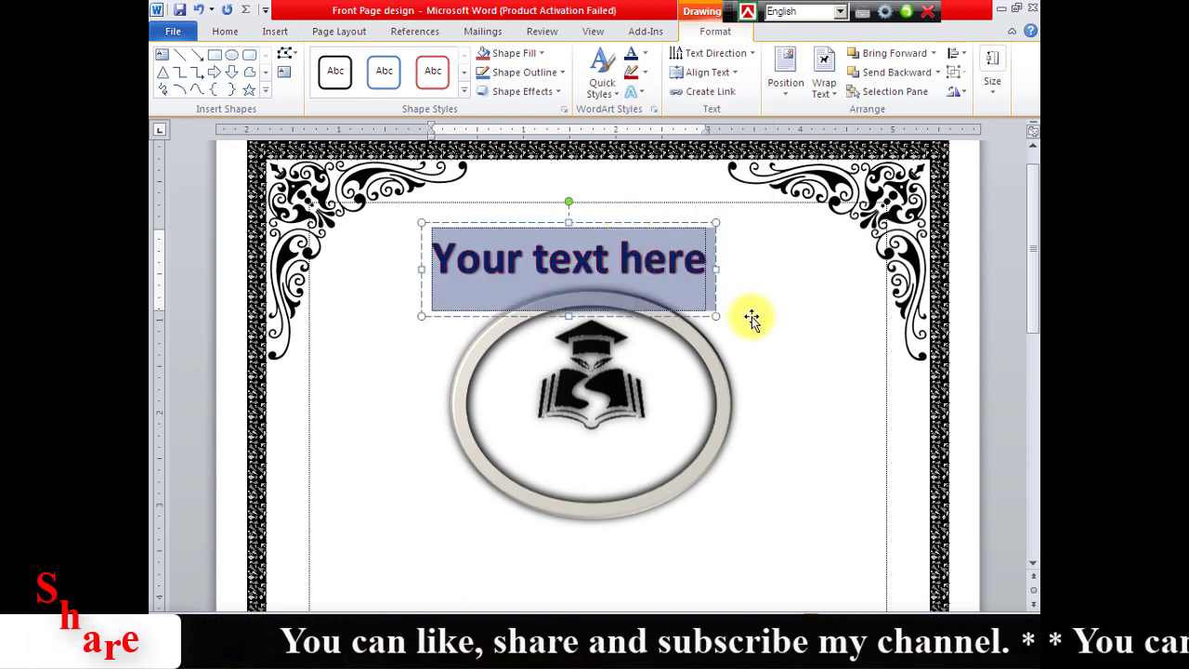
pyautogui.click(631, 258)
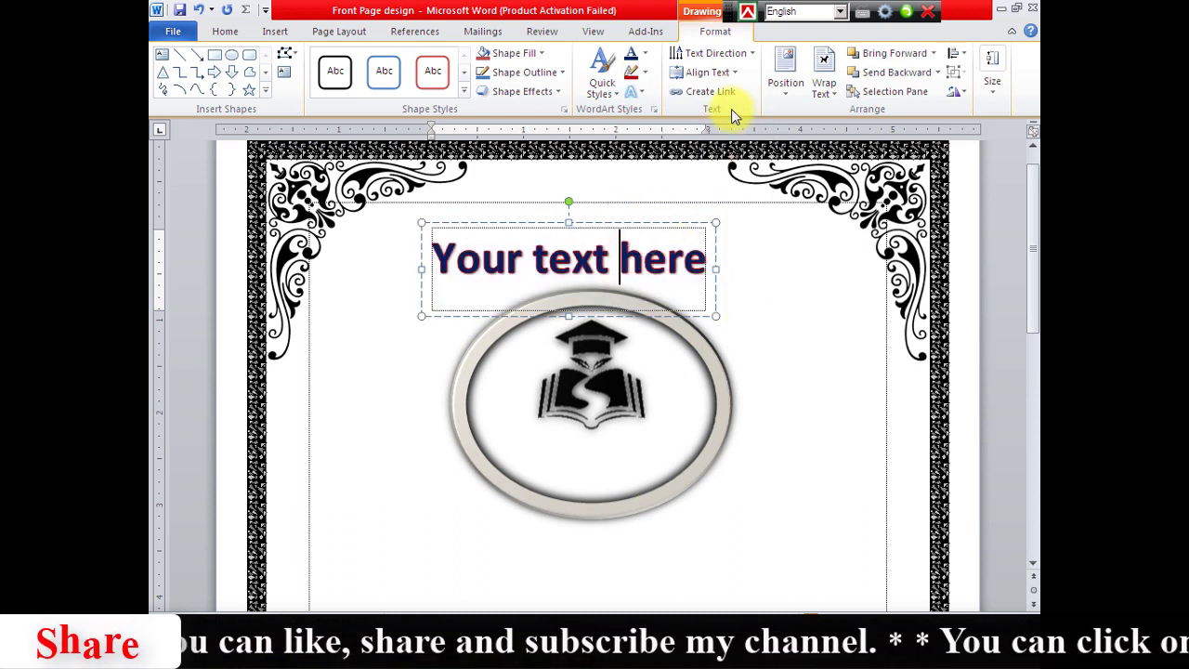
# Switch the keyboard layout to Bijoy Unicode and place a copy of the WordArt below the logo
pyautogui.click(748, 11)
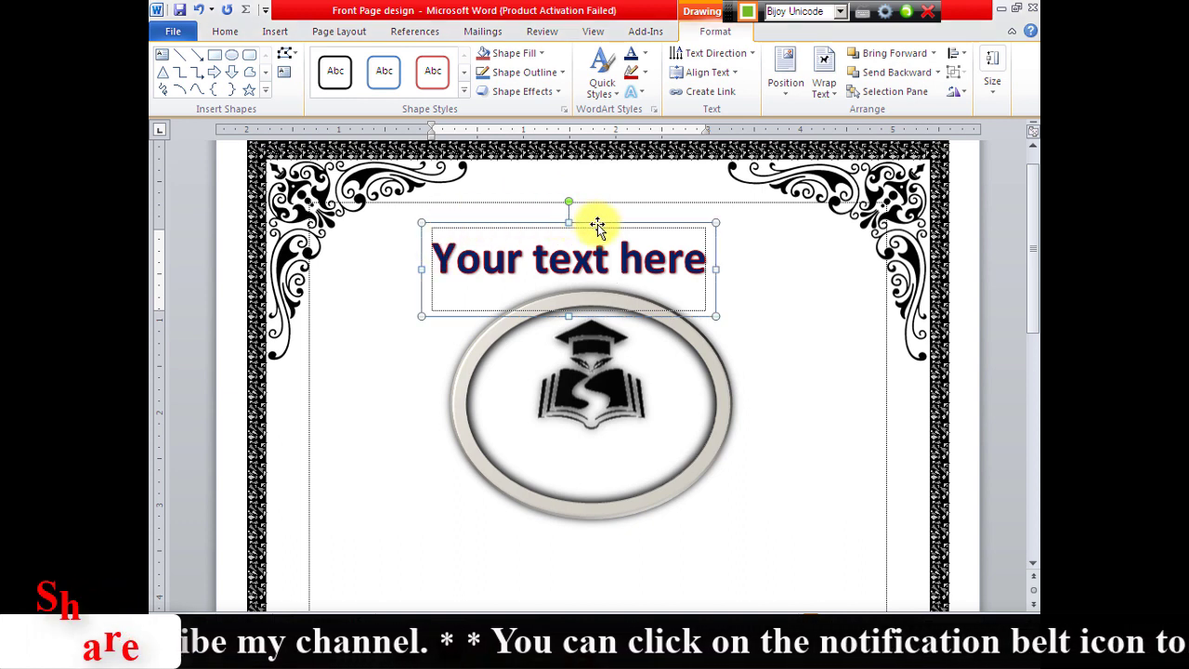
pyautogui.press('ctrl')
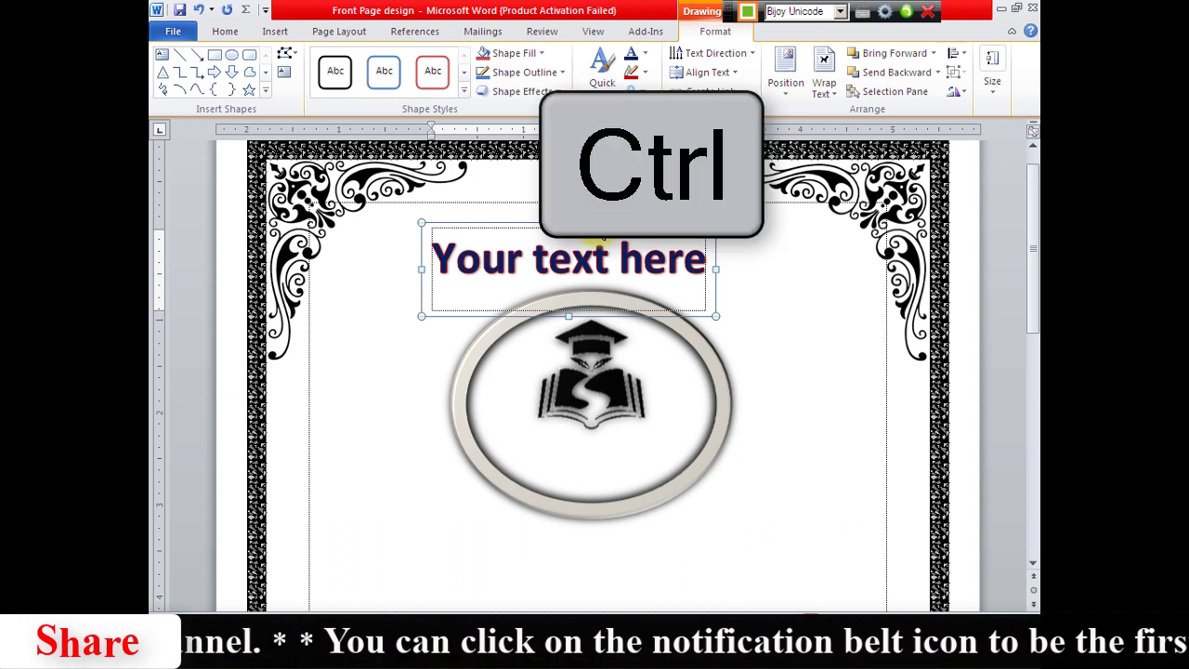
pyautogui.moveTo(606, 239); pyautogui.dragTo(628, 554)
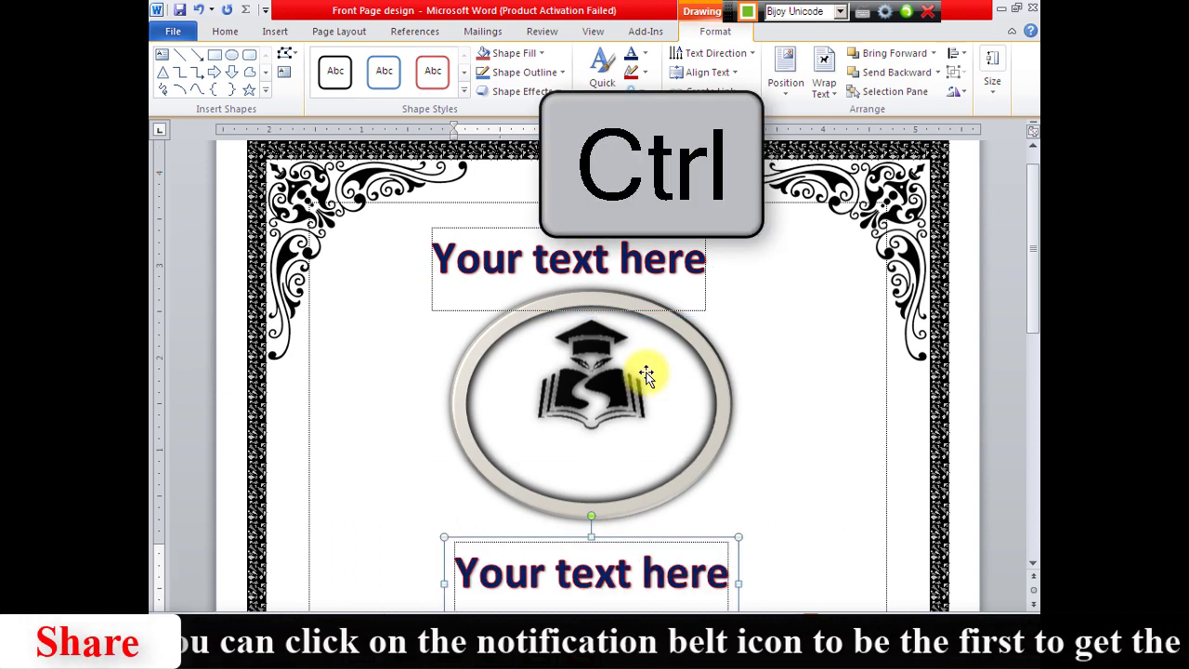
# Replace the placeholder text of the WordArt above the logo with "হামলাকোলা আদর্শ উচ্চ বিদ্যালয়"
pyautogui.moveTo(437, 251); pyautogui.dragTo(777, 293)
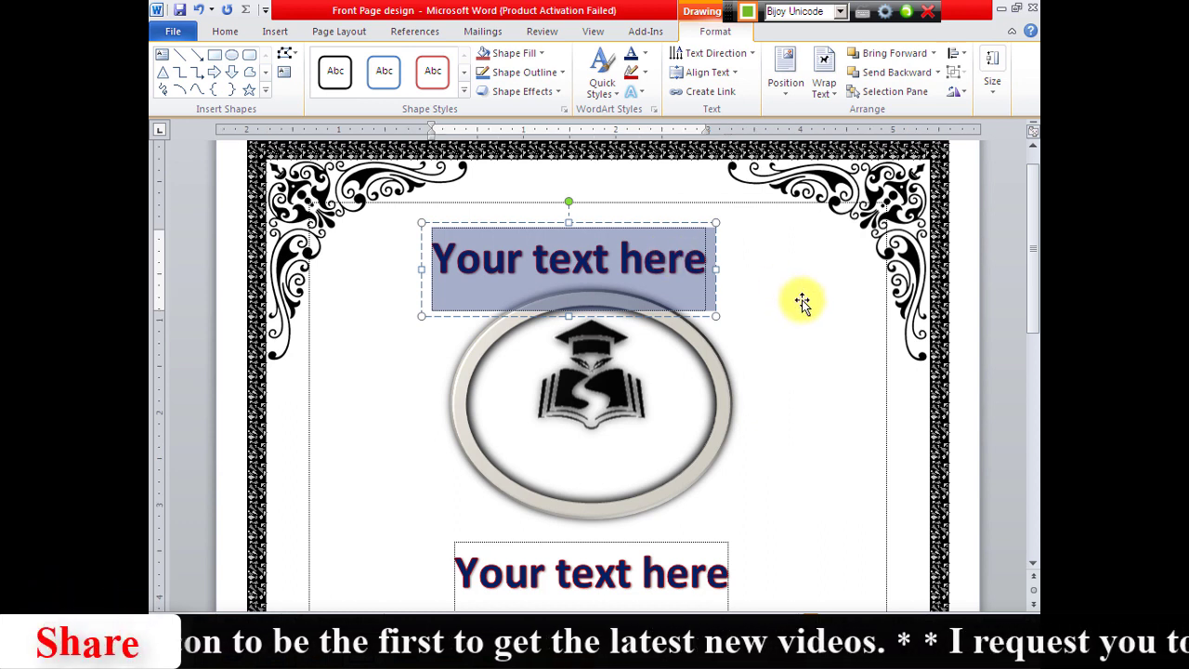
pyautogui.write('হামলা')
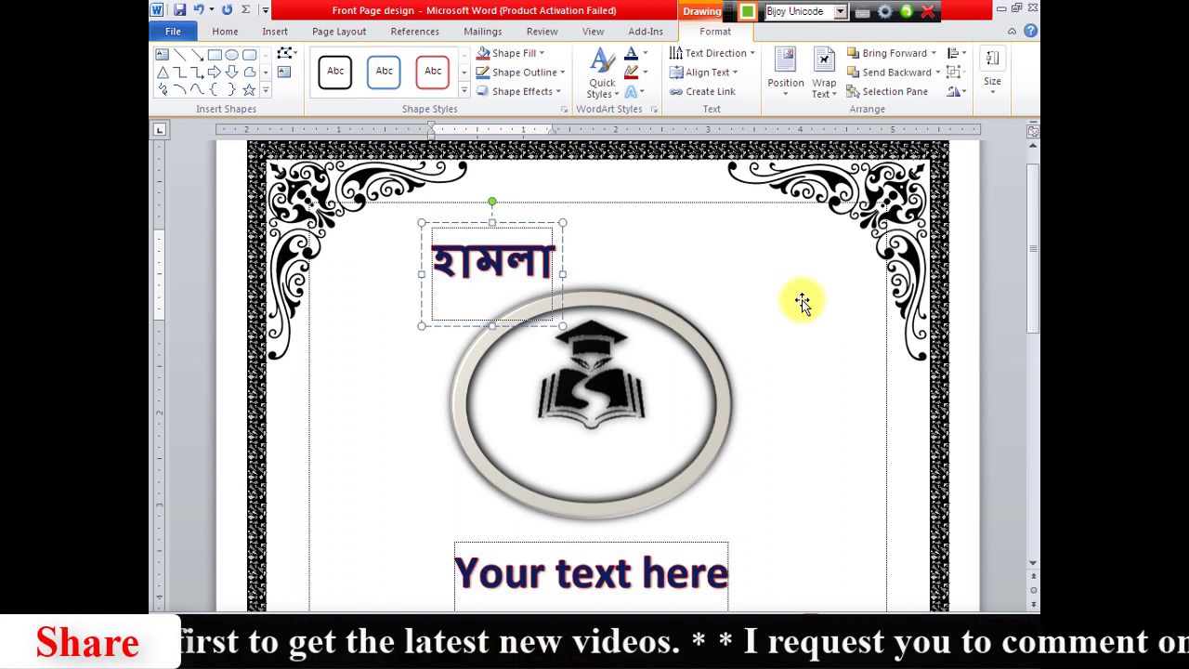
pyautogui.write('কোলা')
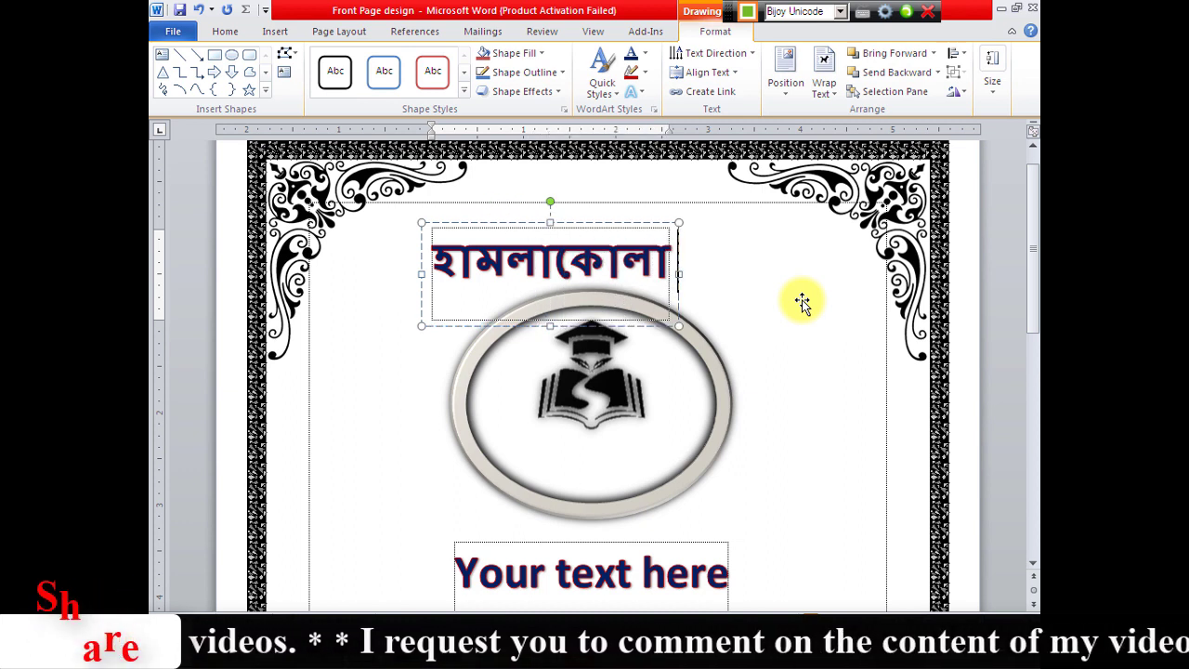
pyautogui.write(' আদর্শ')
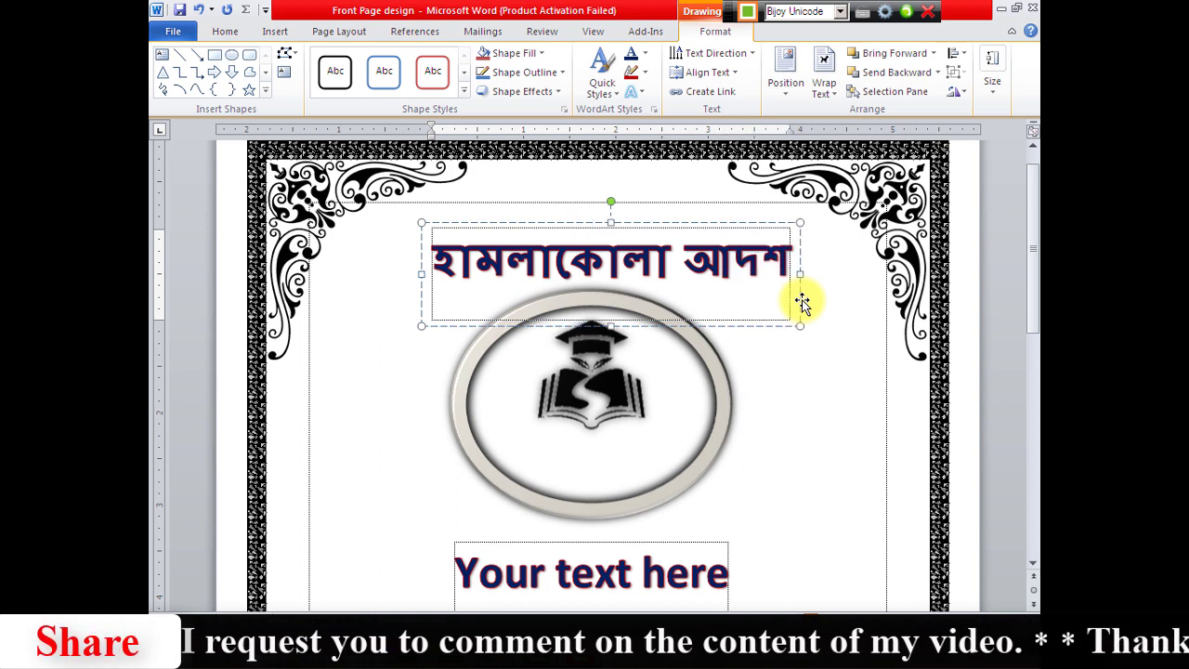
pyautogui.write(' উচ্চ')
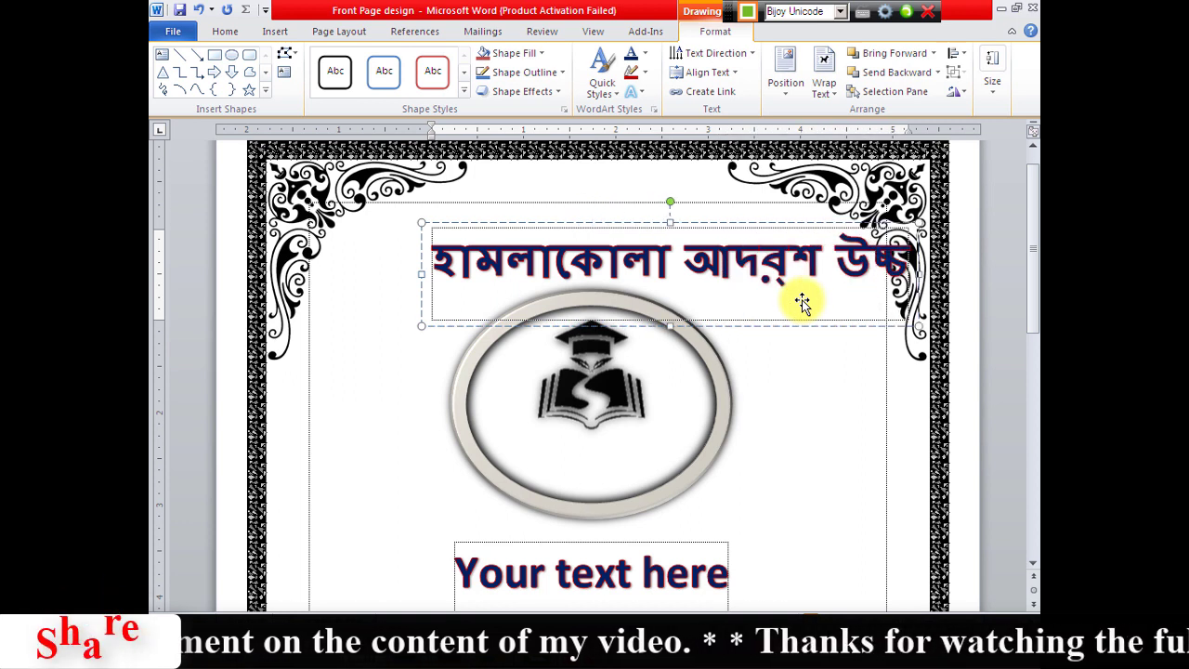
pyautogui.write(' বিদ্যা')
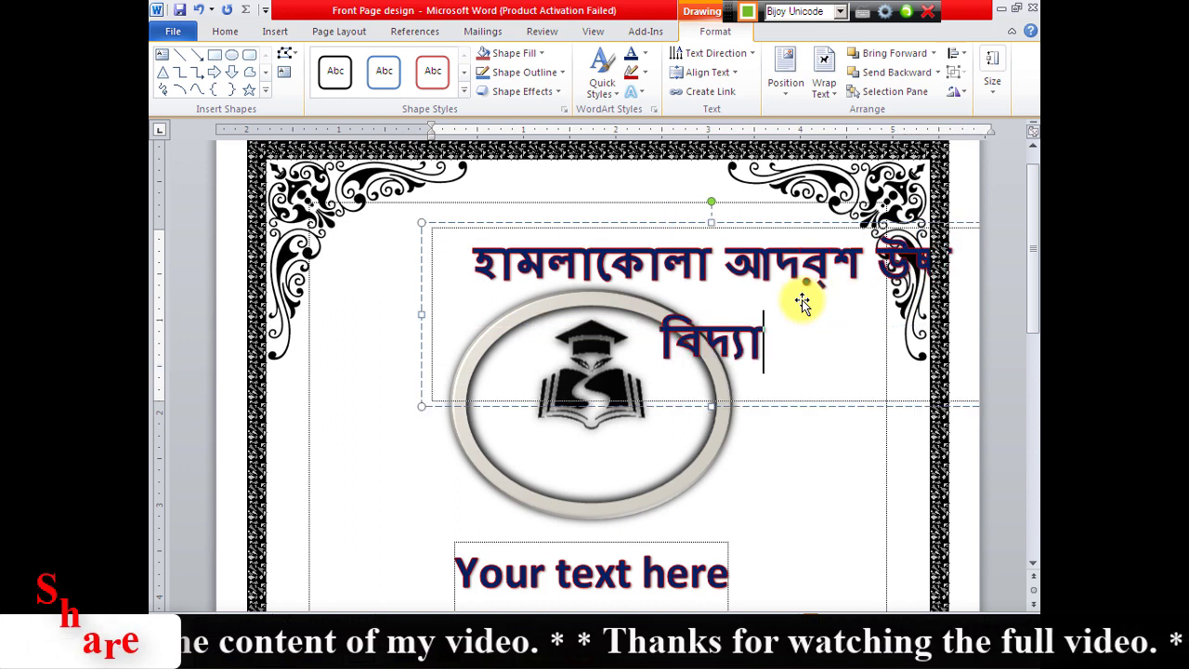
pyautogui.write('লয়')
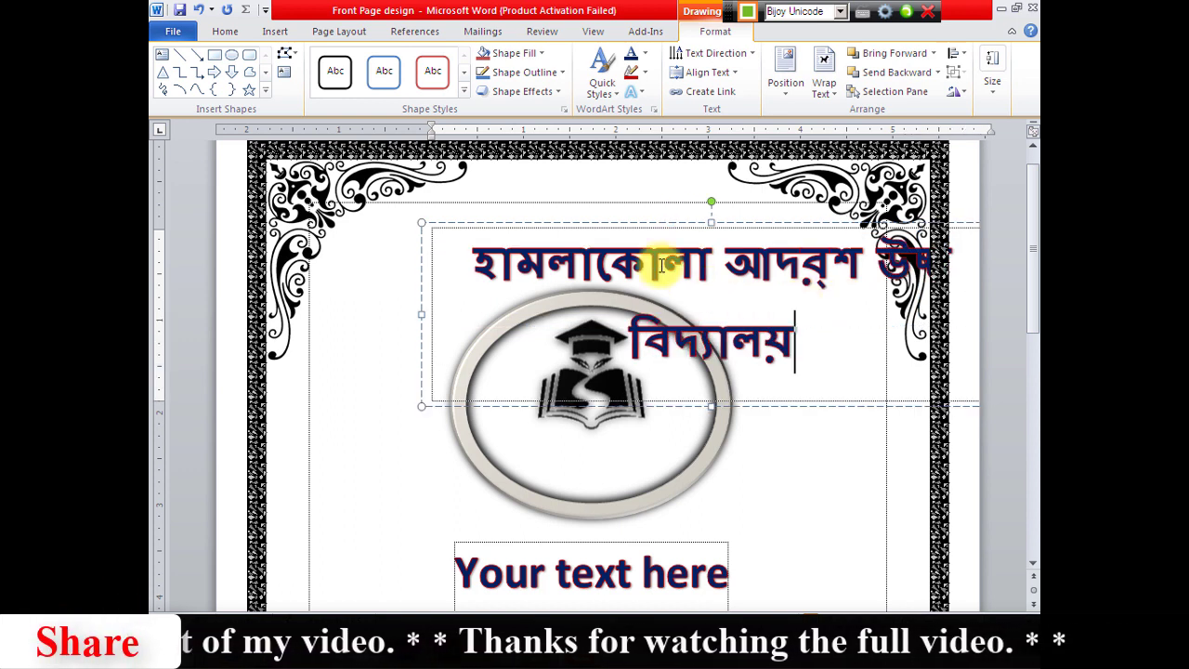
# Set the Bengali school name WordArt to the NikoshBAN font at size 72
pyautogui.moveTo(466, 251); pyautogui.dragTo(761, 358)
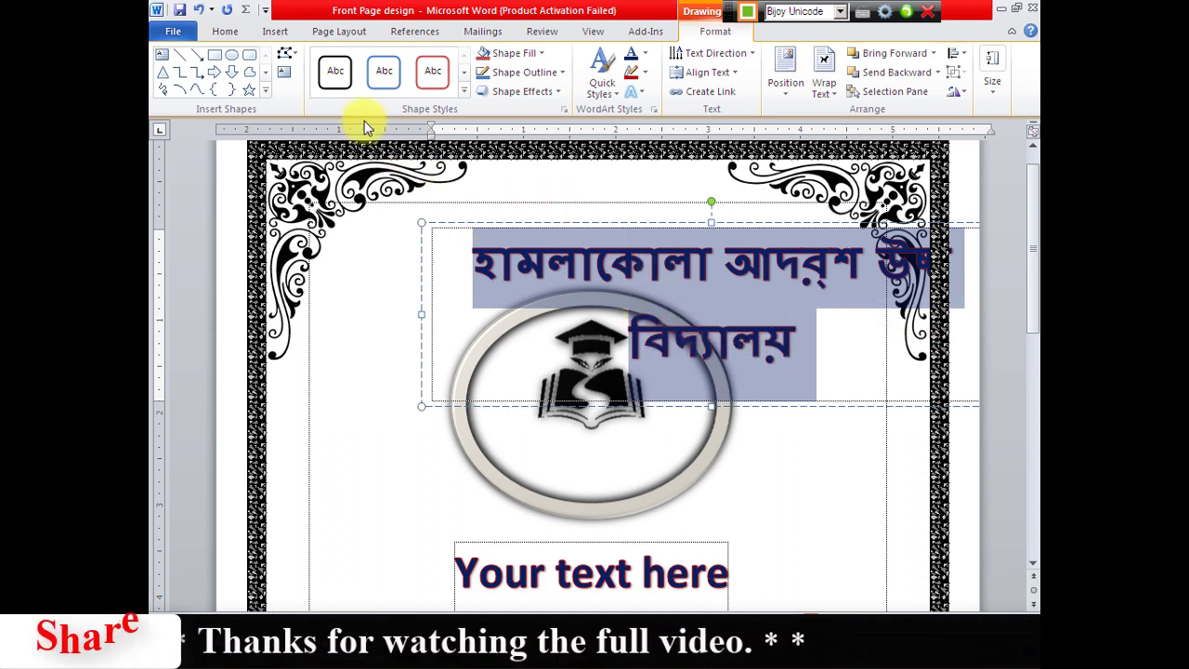
pyautogui.click(228, 33)
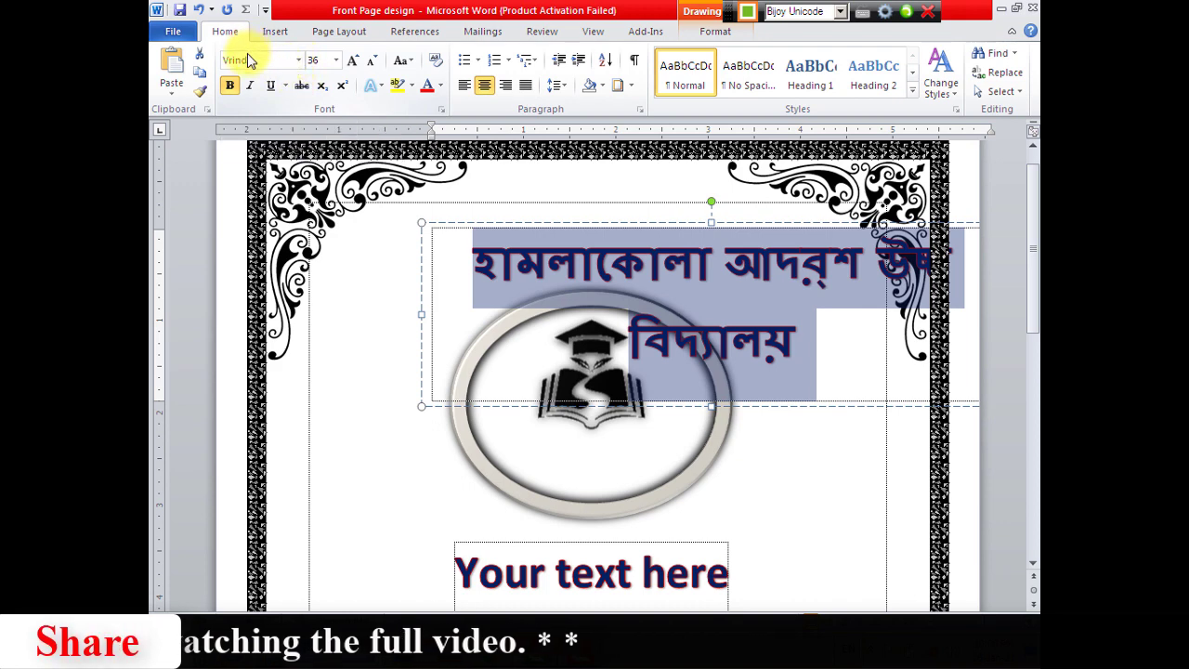
pyautogui.click(298, 60)
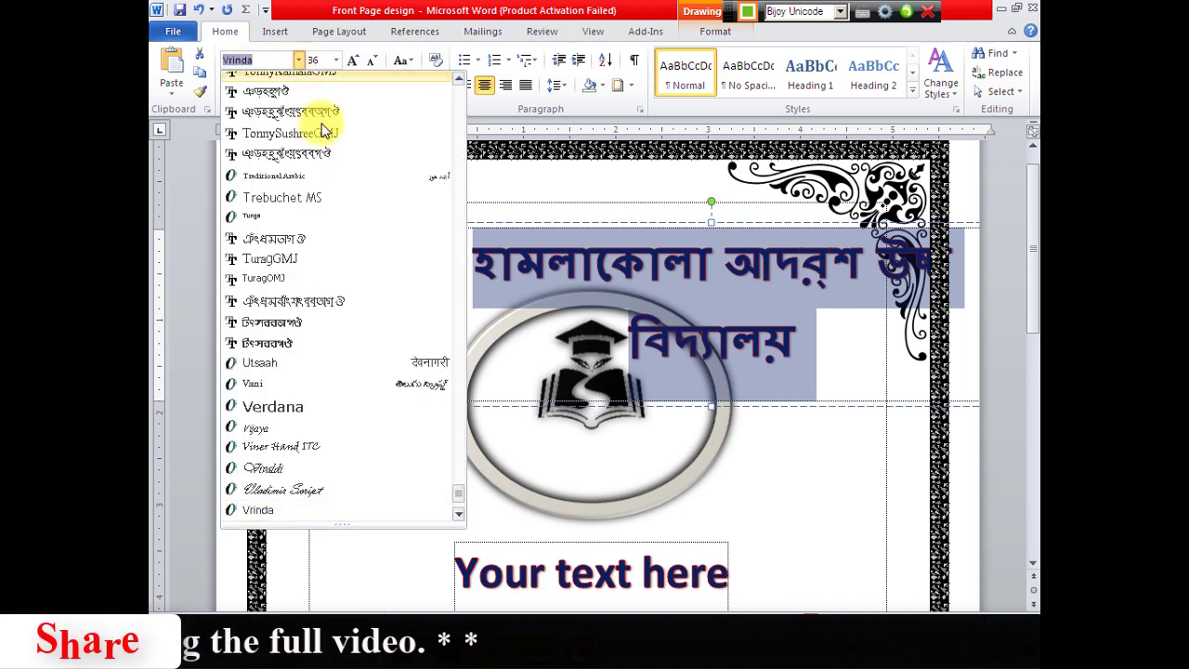
pyautogui.moveTo(458, 495); pyautogui.dragTo(432, 93)
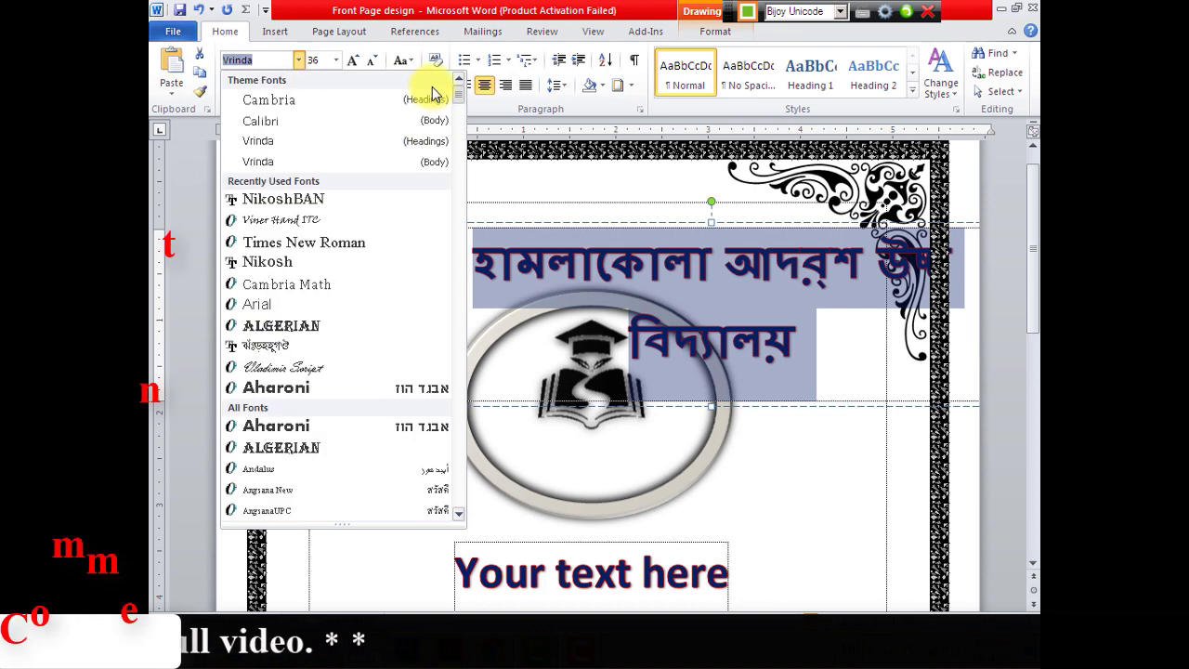
pyautogui.click(299, 201)
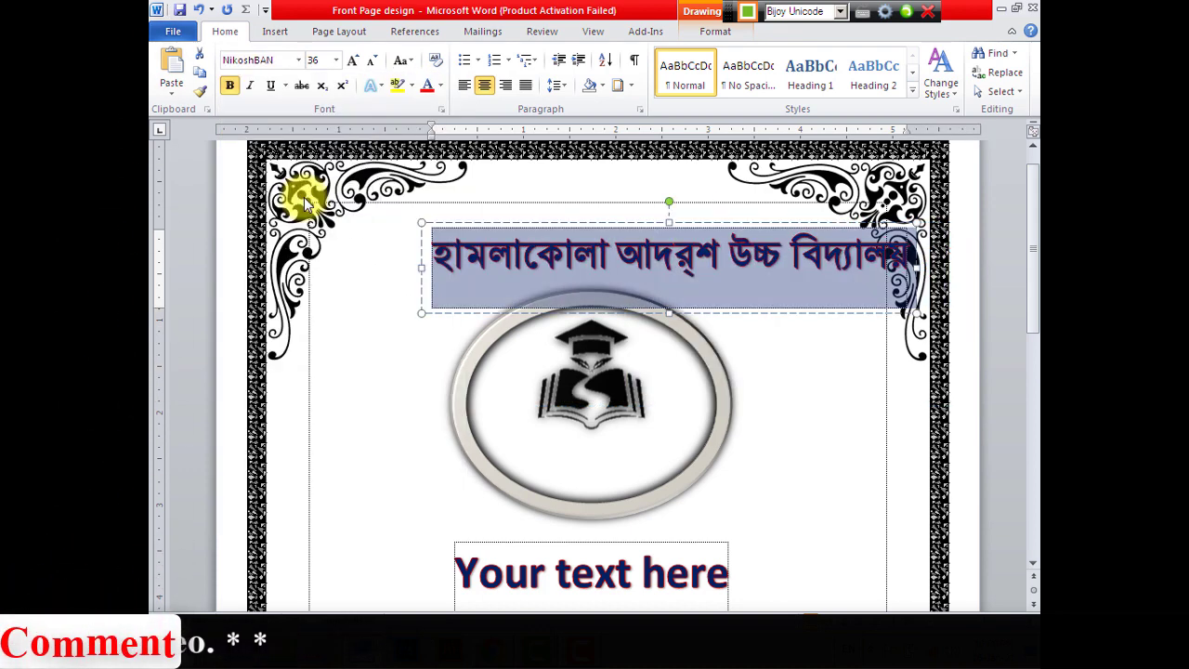
pyautogui.click(337, 60)
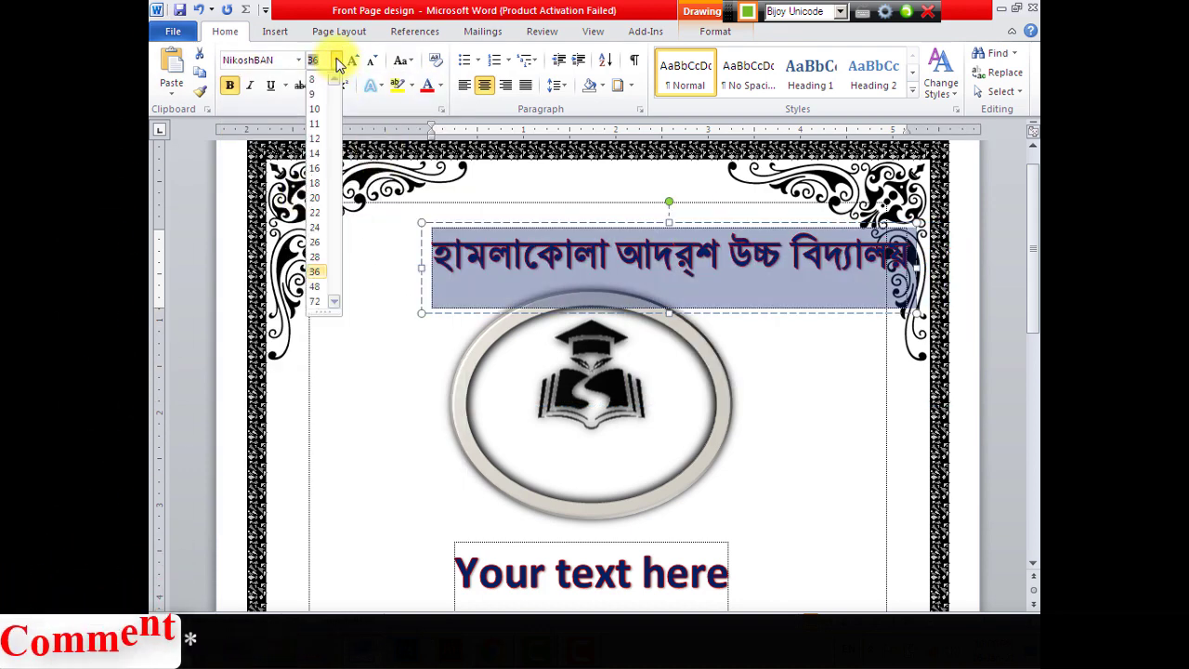
pyautogui.click(314, 301)
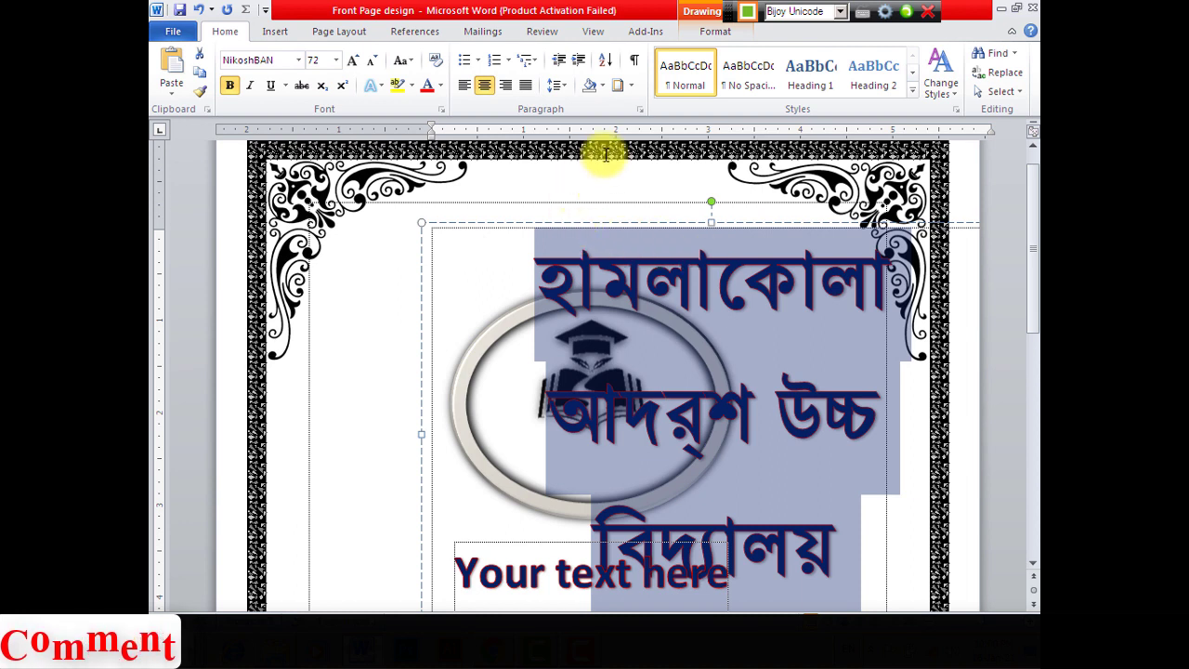
# Apply the upward arch Follow Path transform to the school name and centre it above the logo
pyautogui.click(712, 30)
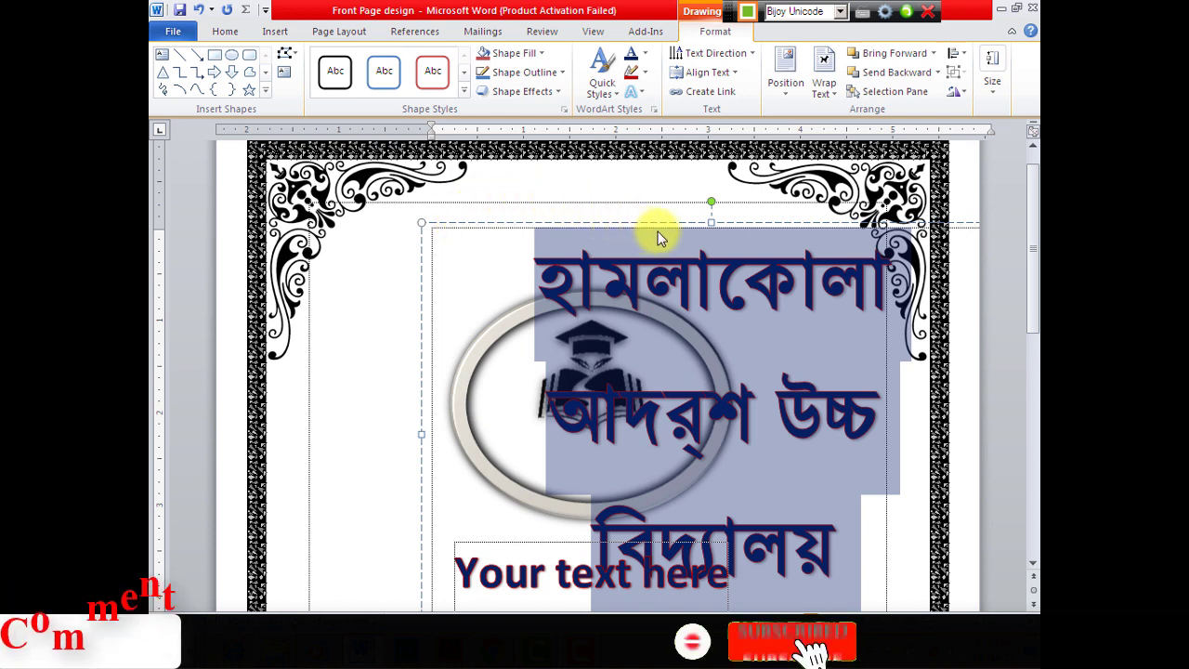
pyautogui.click(640, 96)
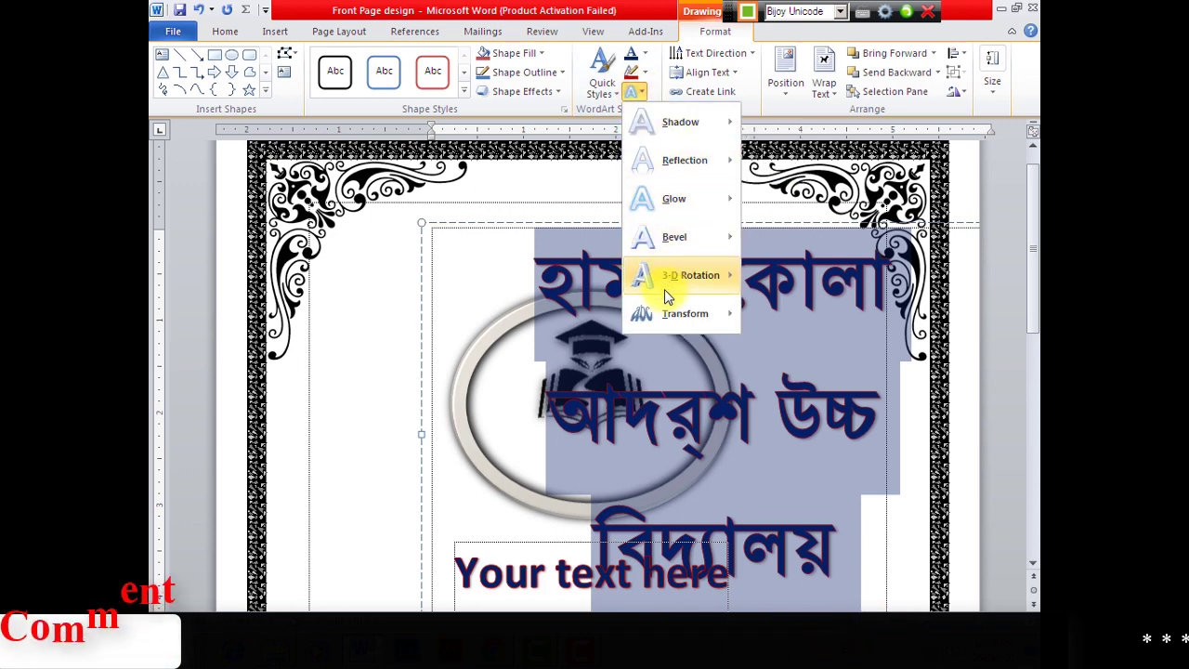
pyautogui.moveTo(637, 314)
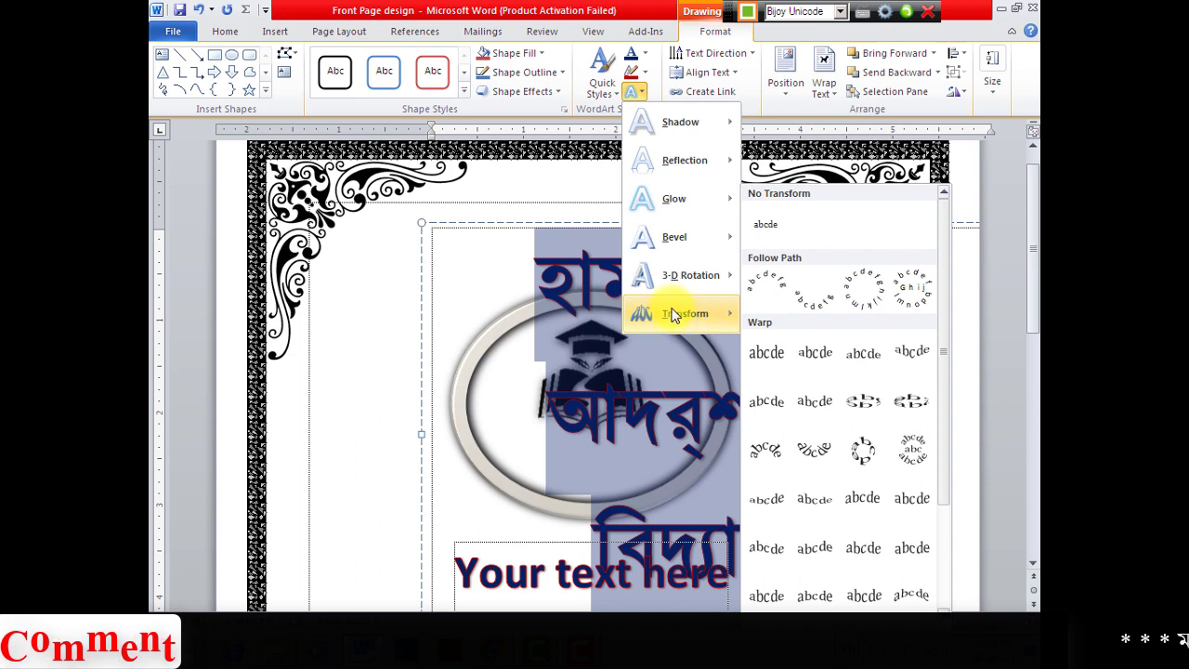
pyautogui.click(767, 284)
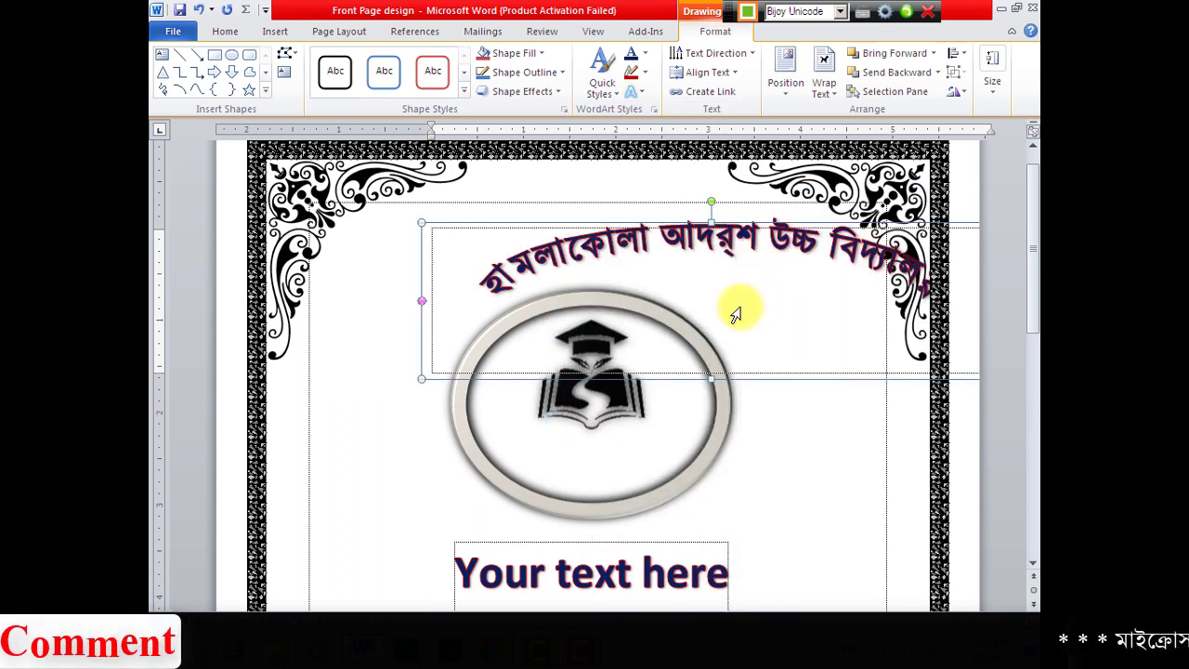
pyautogui.moveTo(726, 228); pyautogui.dragTo(619, 237)
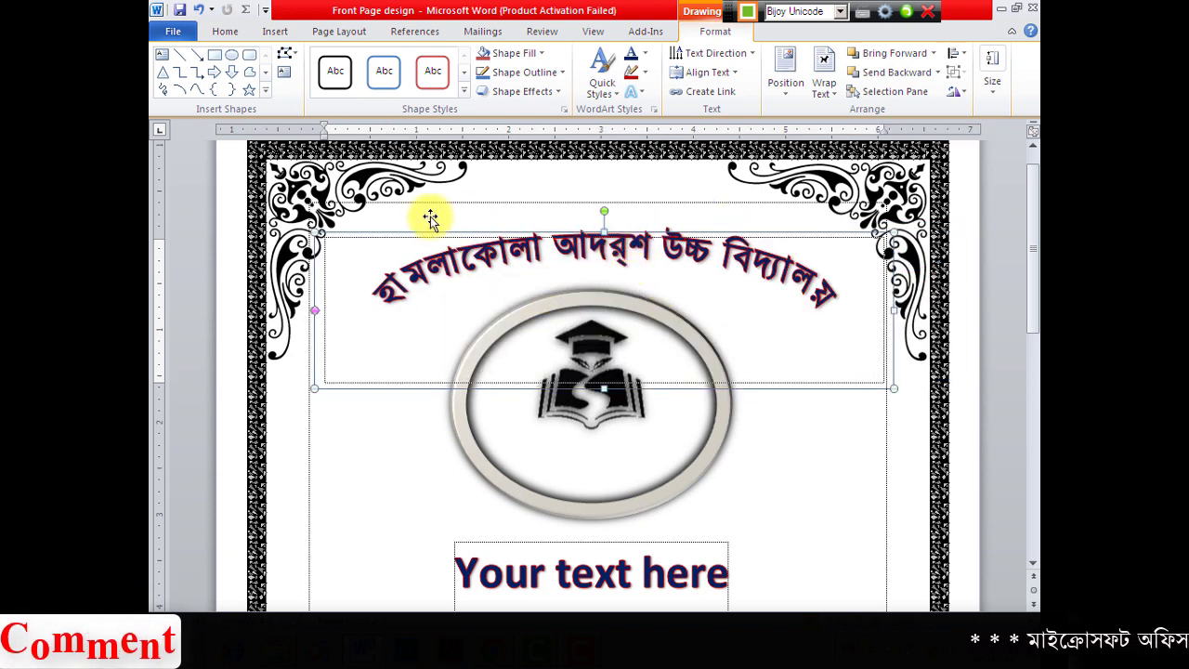
# Stretch the school name WordArt frame downward past the placeholder text below the logo to deepen the arch
pyautogui.scroll(-1, 619, 425)
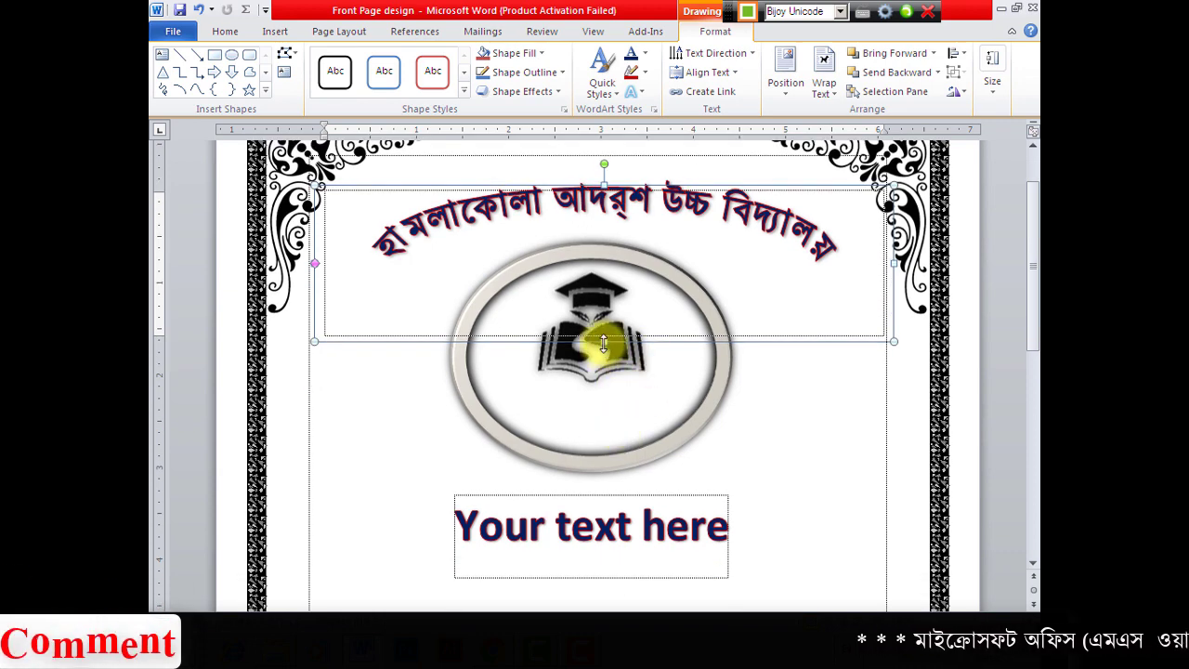
pyautogui.moveTo(603, 342); pyautogui.dragTo(595, 611)
pyautogui.scroll(-3, 635, 517)
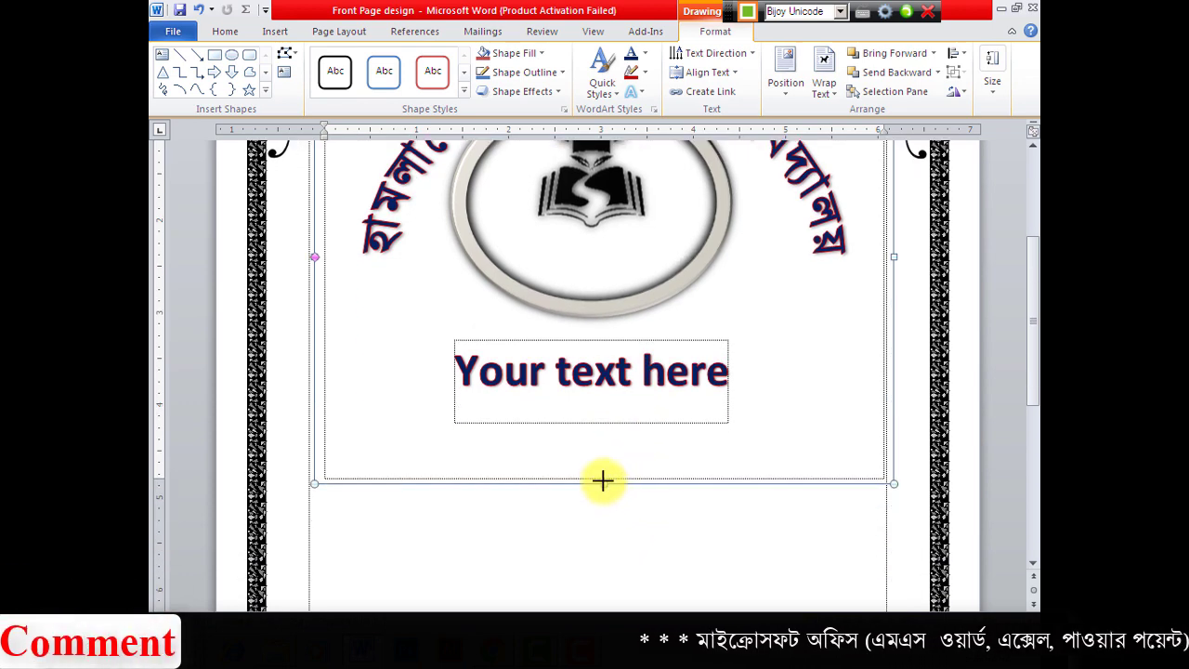
pyautogui.scroll(5, 608, 484)
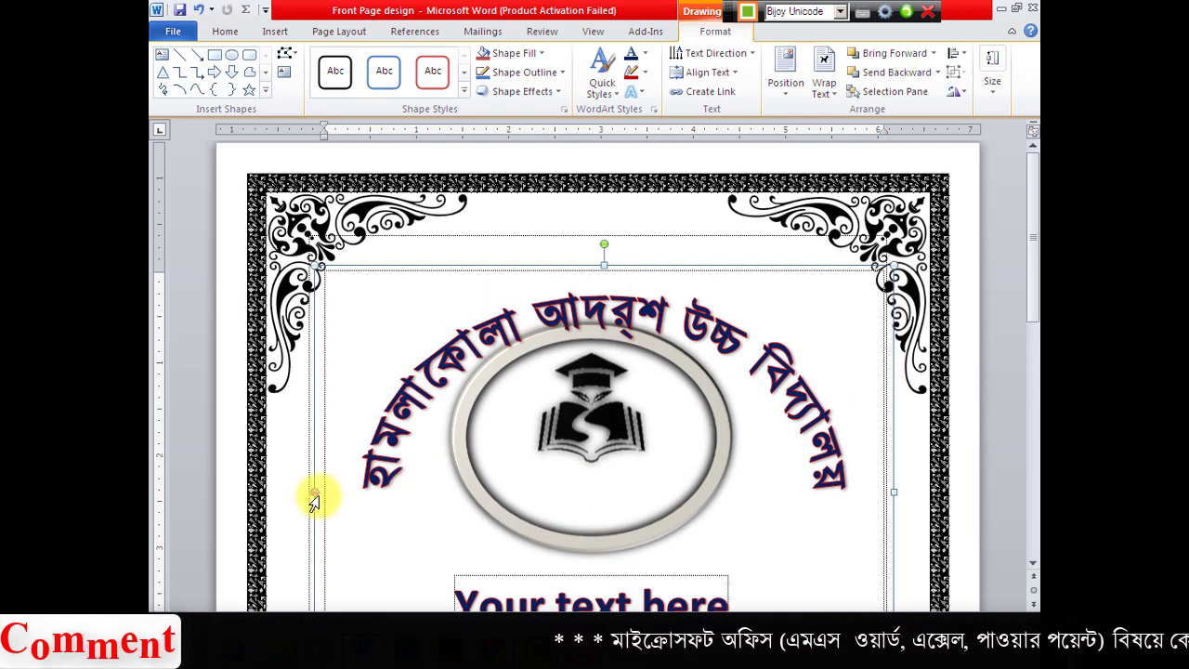
# Widen the school name frame out to both side borders and slightly shorten the ends of its arch
pyautogui.scroll(-3, 734, 474)
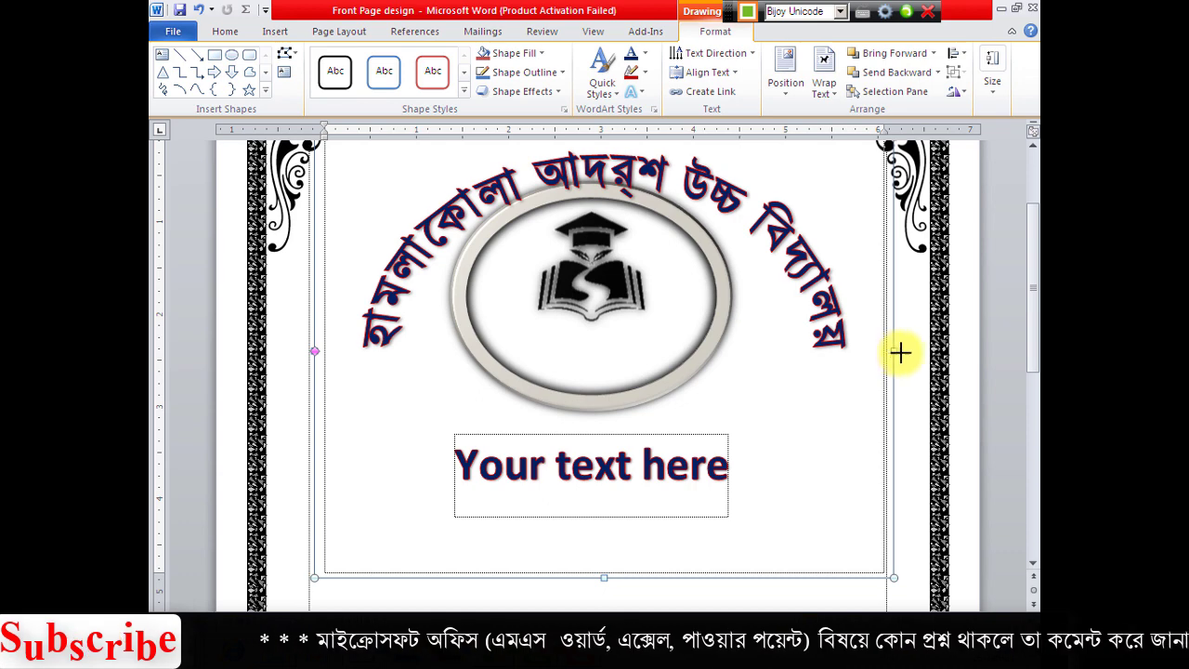
pyautogui.moveTo(900, 351); pyautogui.dragTo(949, 351)
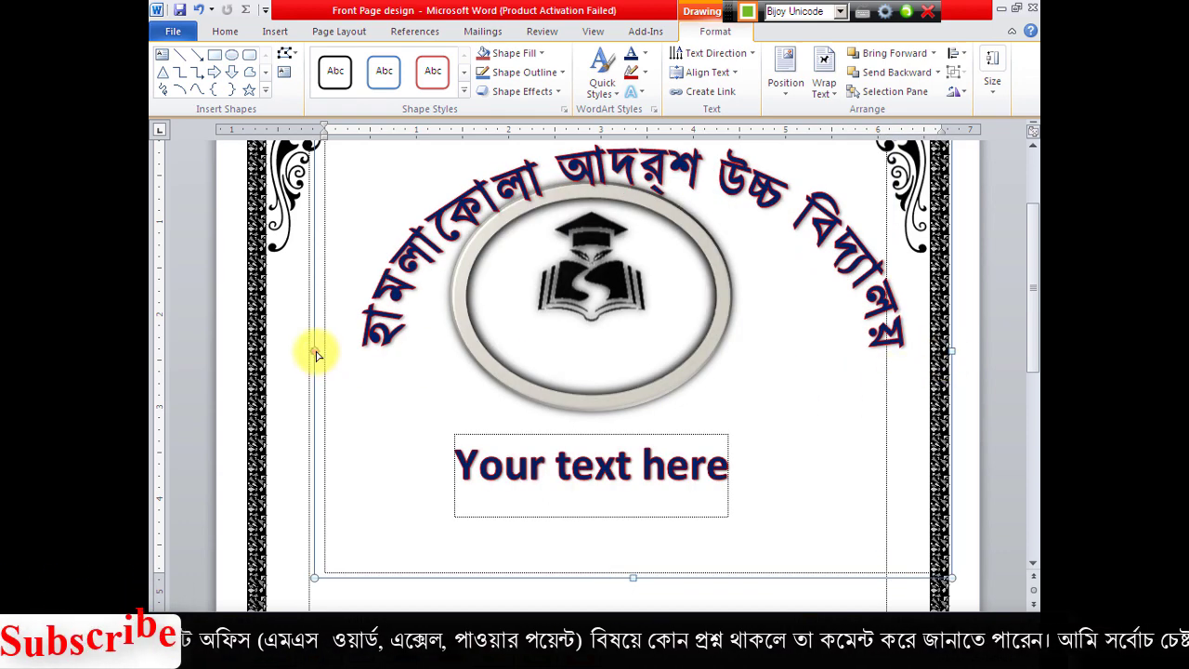
pyautogui.moveTo(316, 354); pyautogui.dragTo(316, 311)
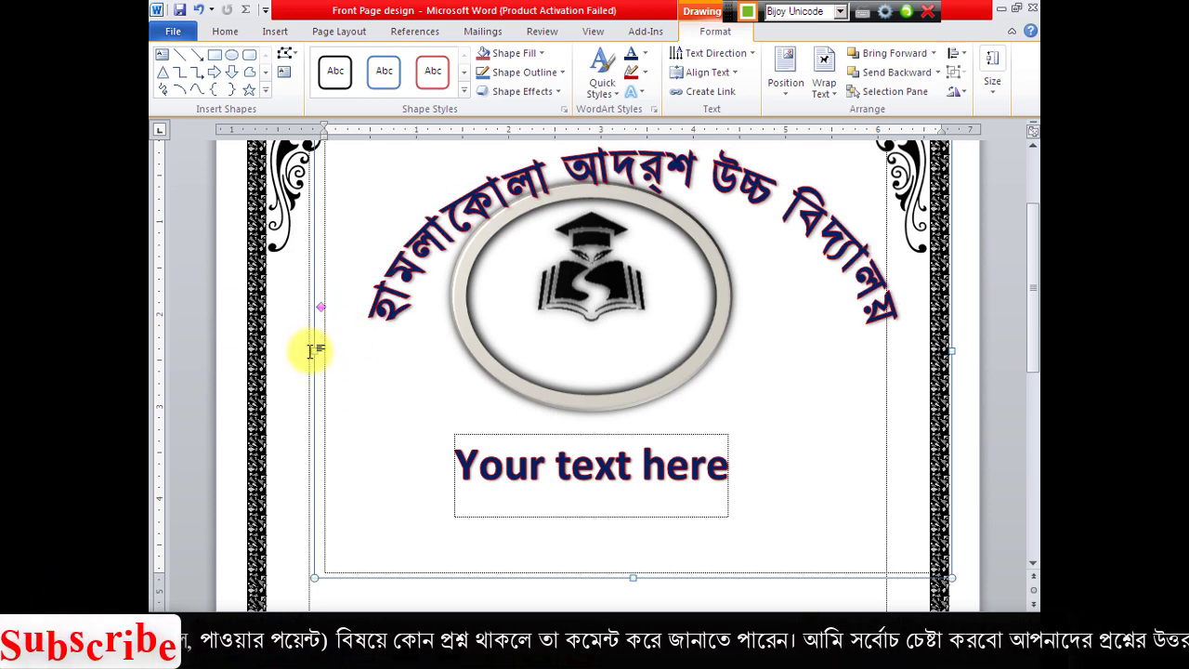
pyautogui.moveTo(314, 352); pyautogui.dragTo(245, 351)
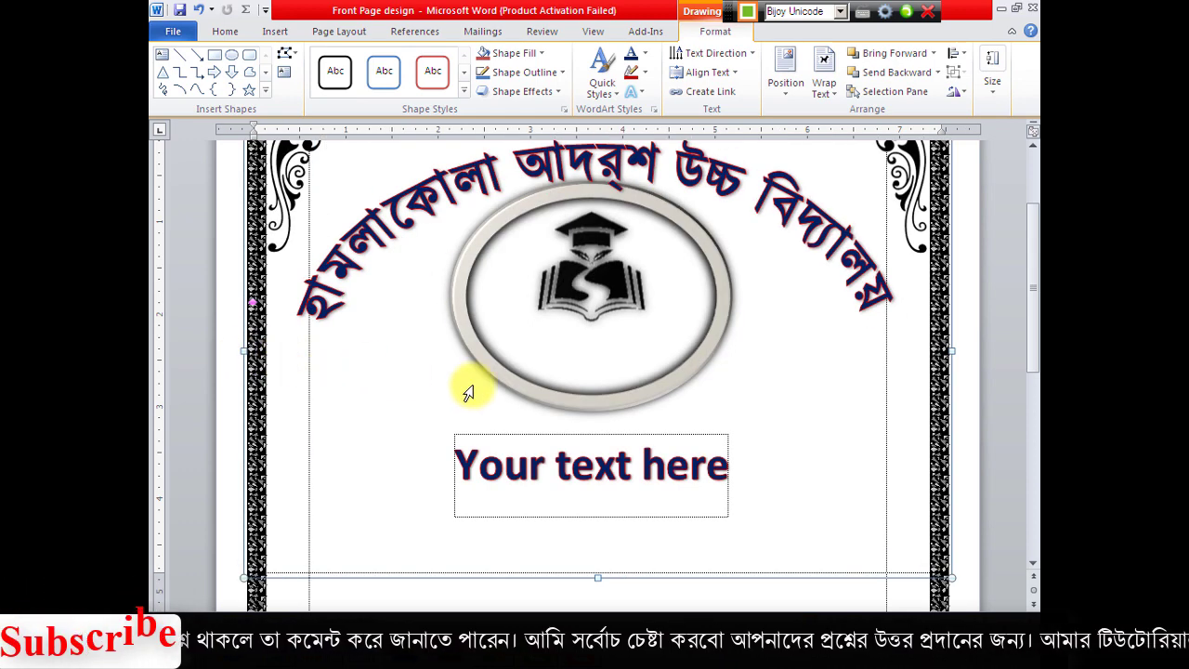
# Extend the school name frame upward so the arched text clears the top of the logo's oval frame
pyautogui.scroll(2, 472, 384)
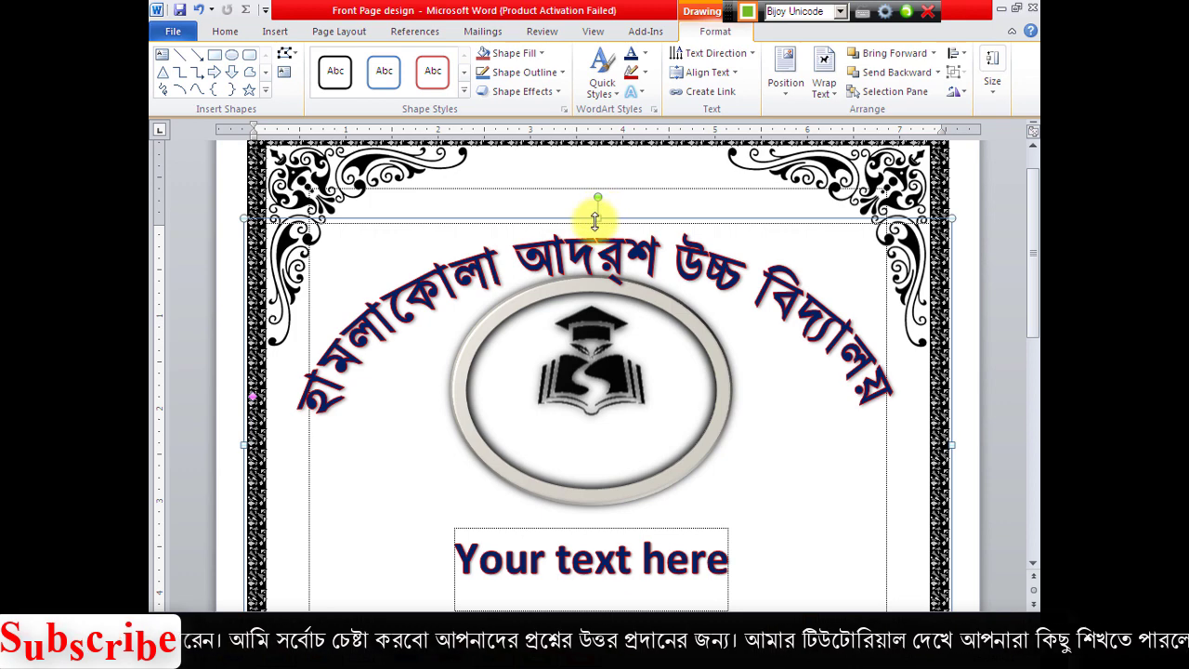
pyautogui.moveTo(597, 217); pyautogui.dragTo(598, 188)
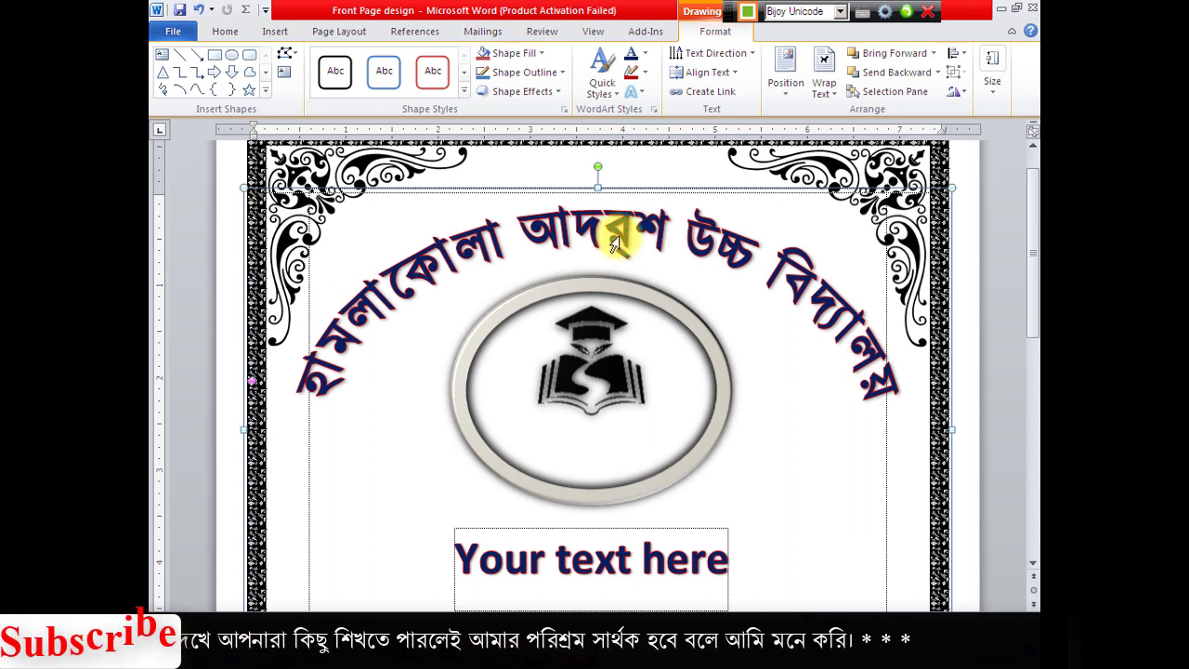
pyautogui.scroll(-1, 696, 340)
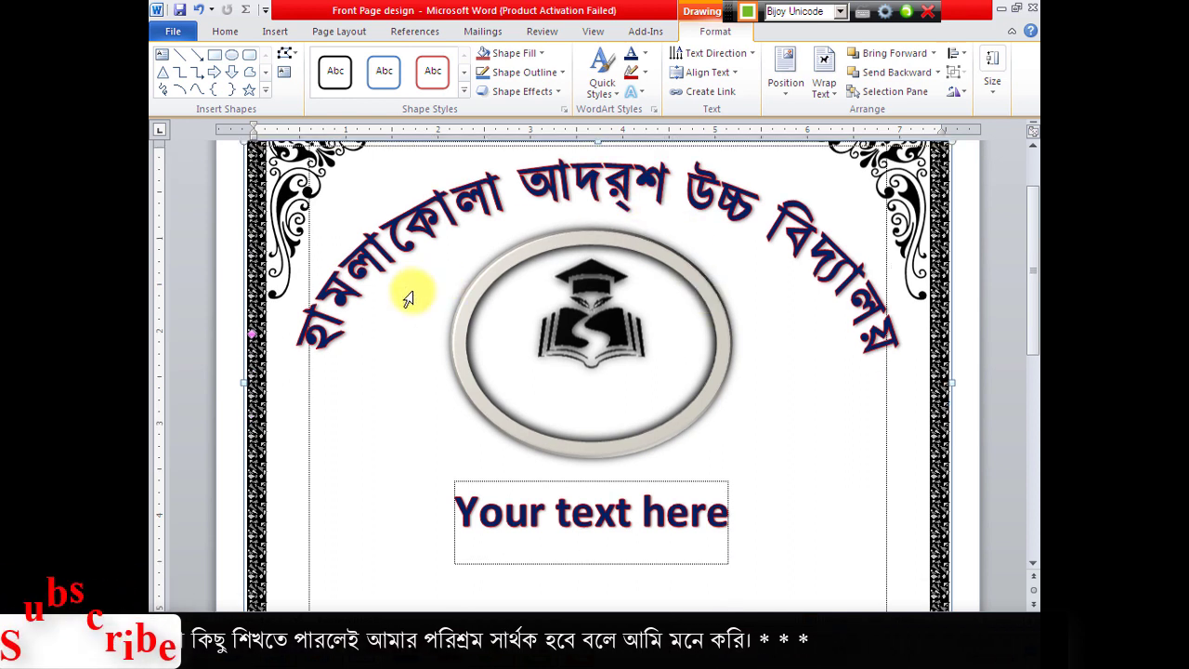
pyautogui.scroll(2, 558, 265)
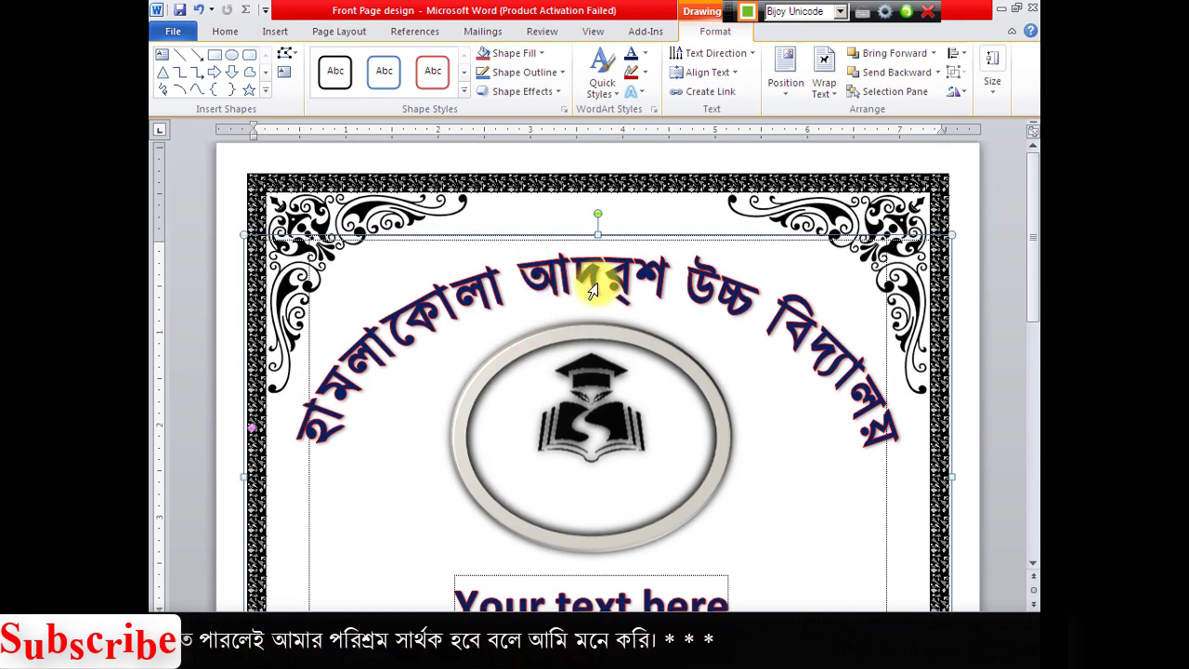
pyautogui.scroll(-1, 596, 296)
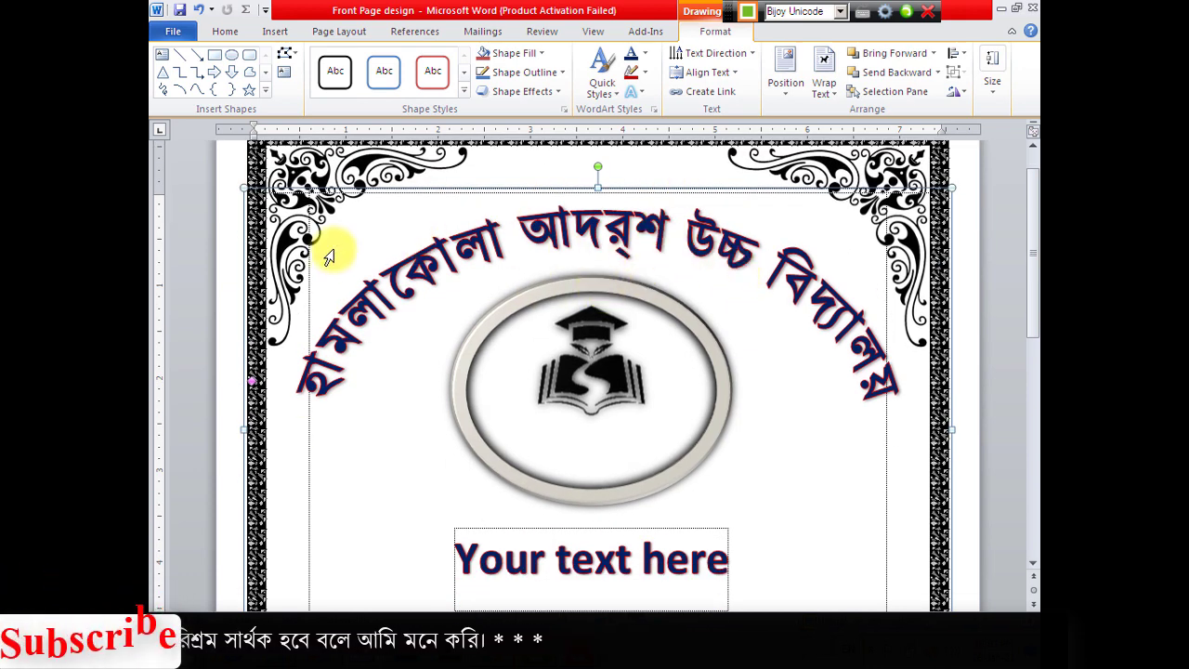
# Replace the placeholder text of the WordArt below the logo with "স্থাপিত: ২০১১ খ্রি."
pyautogui.scroll(-1, 805, 380)
pyautogui.scroll(-3, 805, 381)
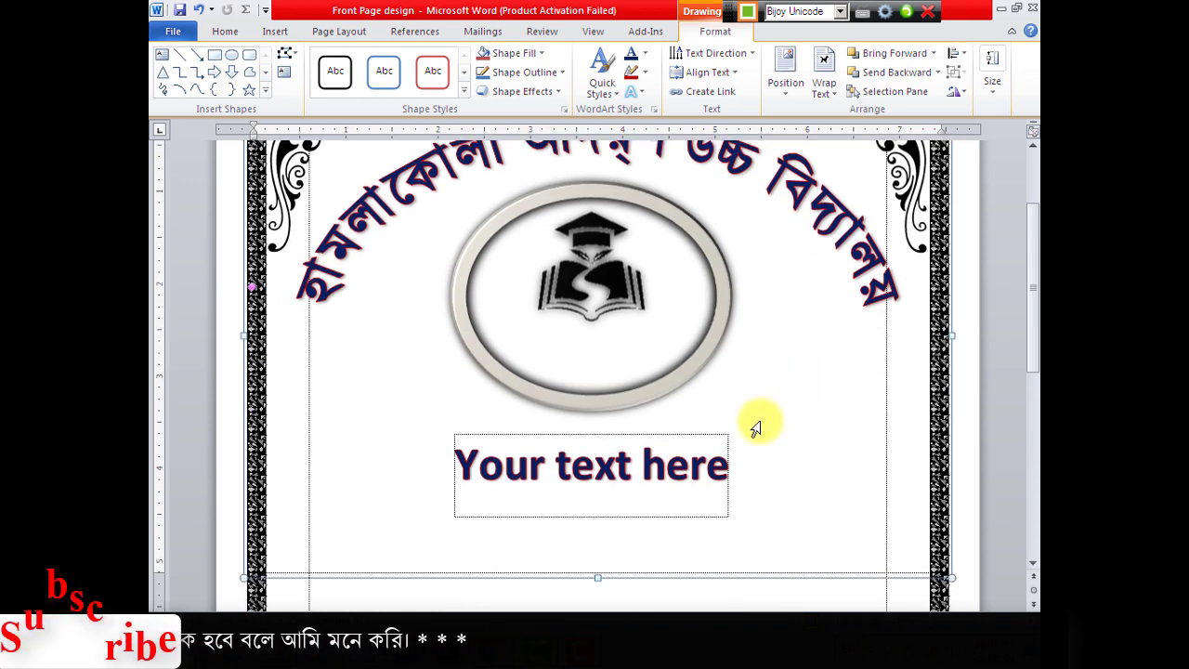
pyautogui.click(556, 384)
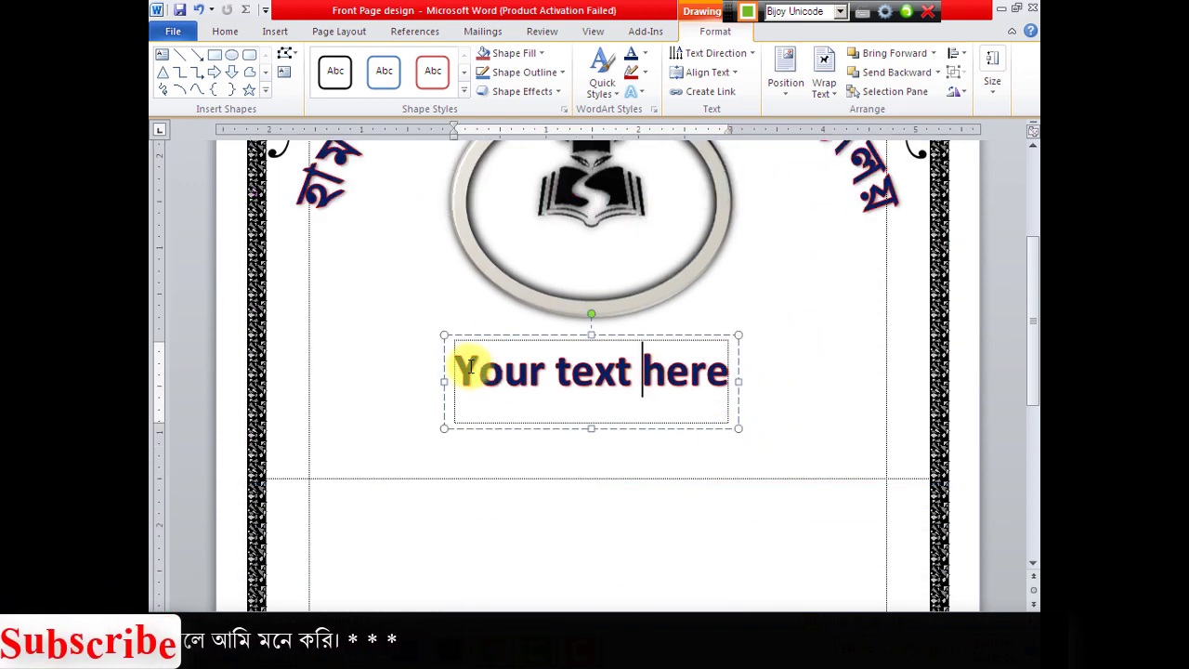
pyautogui.moveTo(457, 365); pyautogui.dragTo(690, 371)
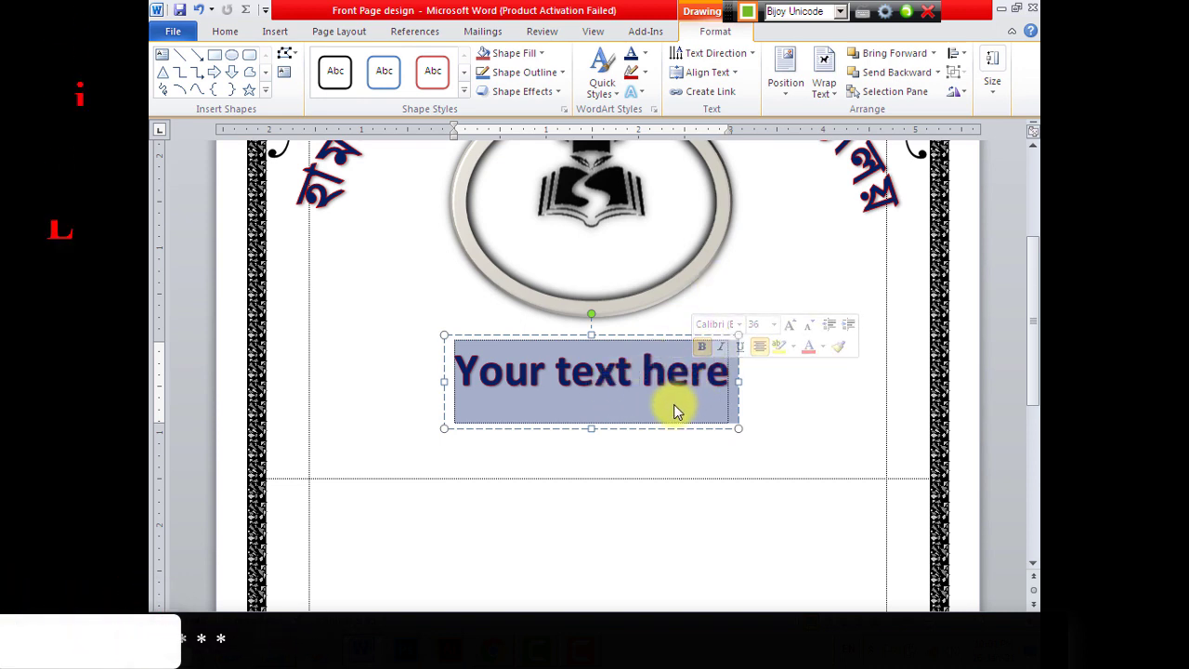
pyautogui.write('স্তা')
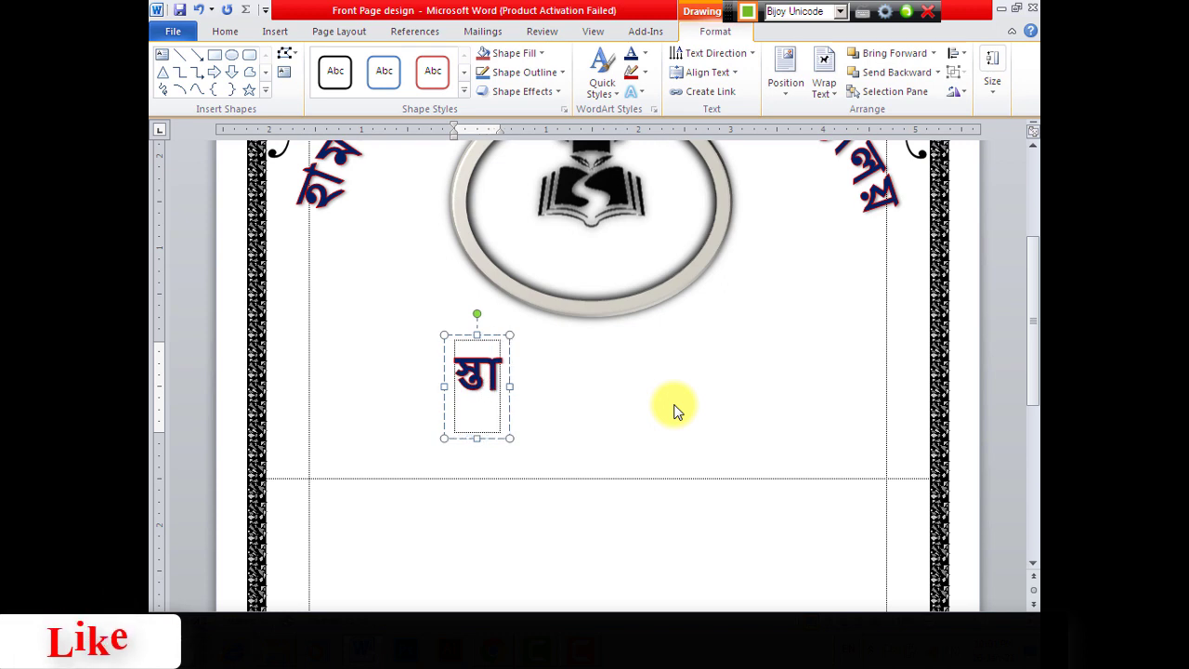
pyautogui.press('BackSpace')
pyautogui.press('BackSpace')
pyautogui.press('BackSpace')
pyautogui.press('BackSpace')
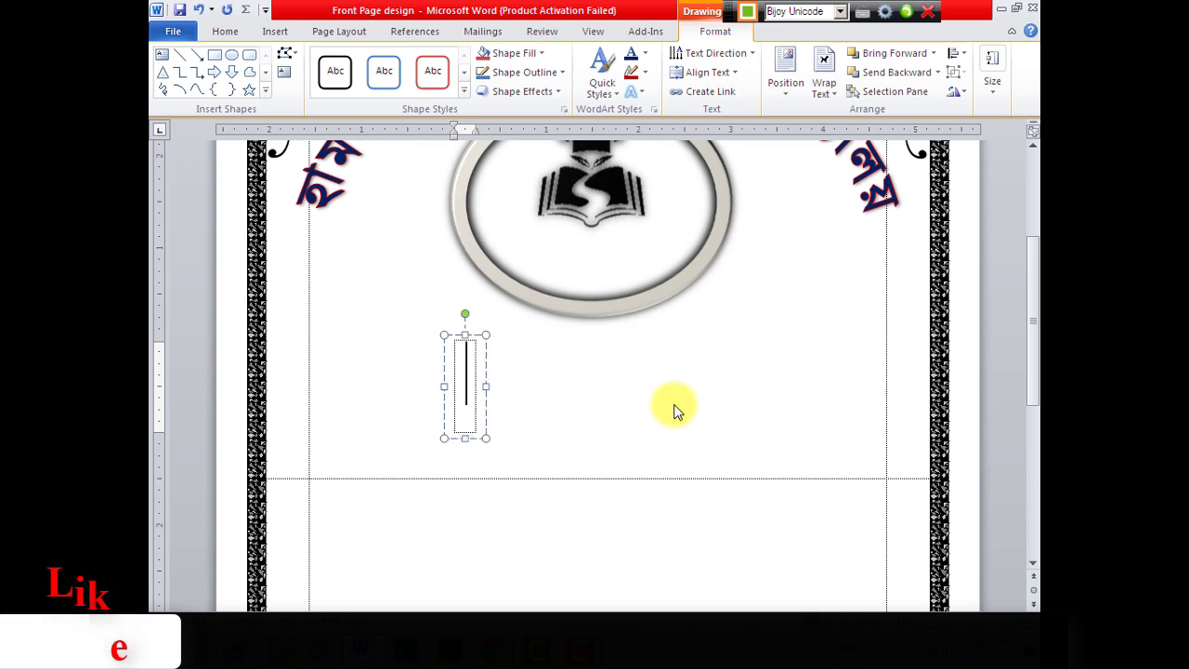
pyautogui.write('স্থাপিত')
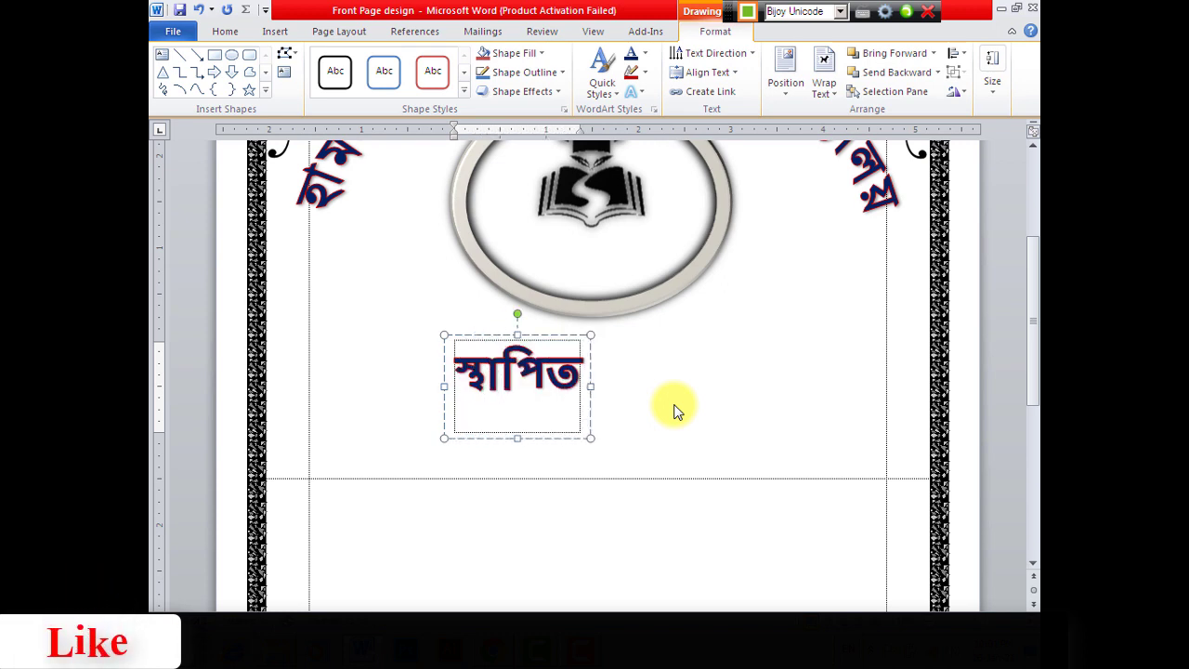
pyautogui.write('ঃ')
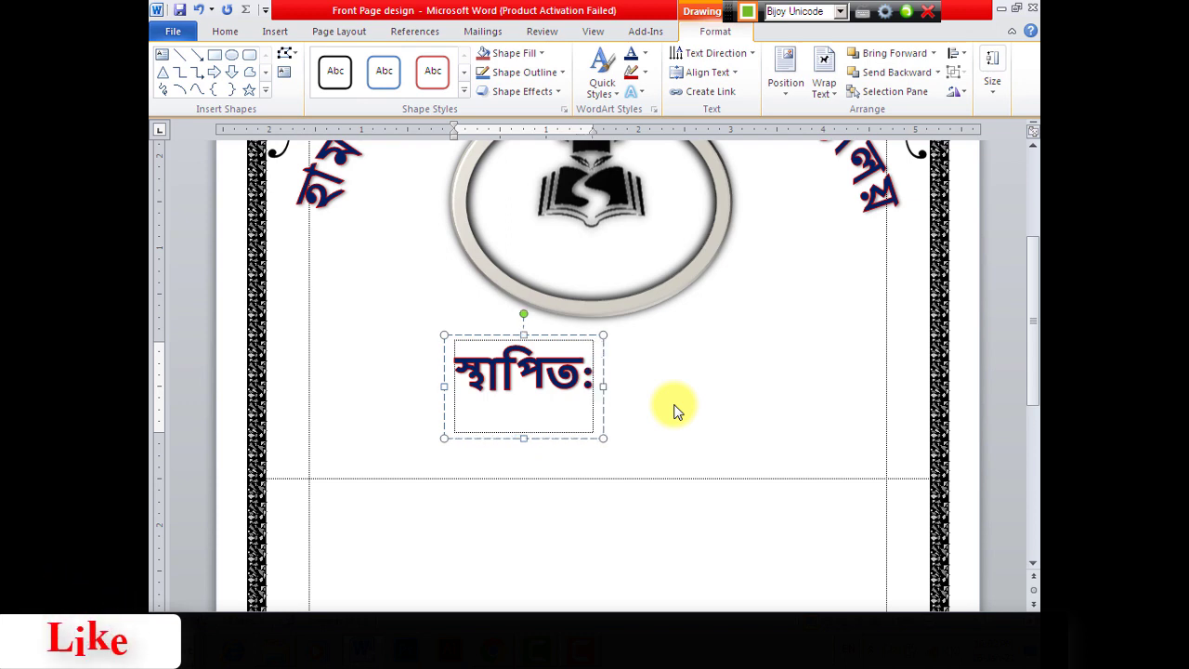
pyautogui.write(' ২')
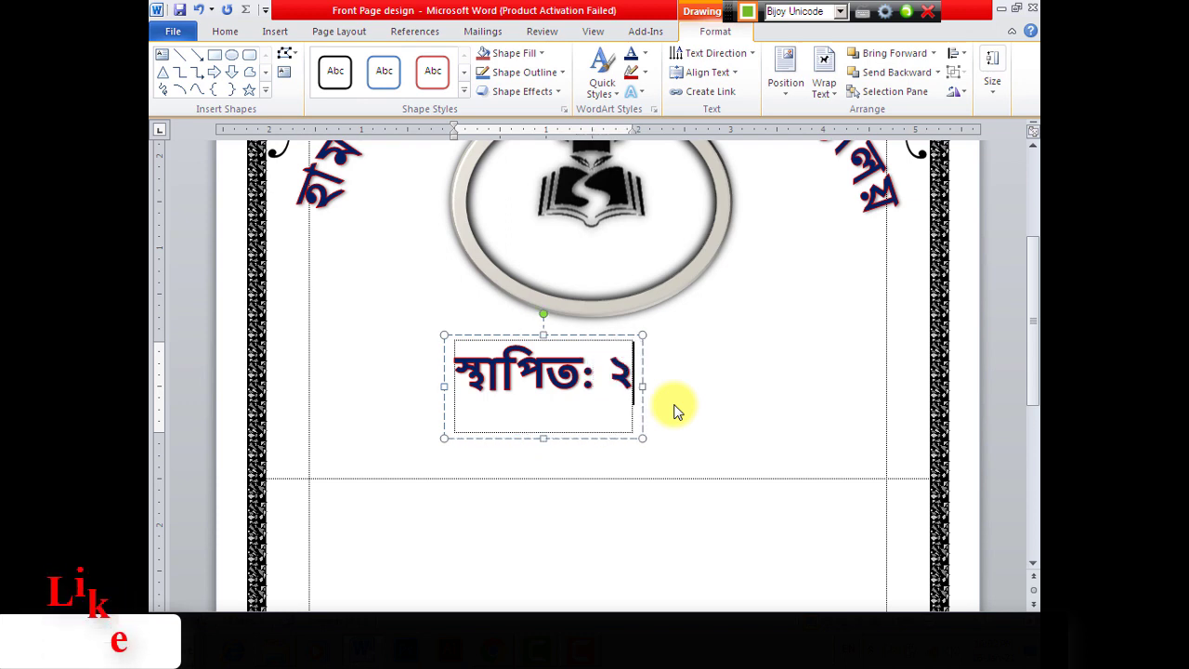
pyautogui.write('০১১')
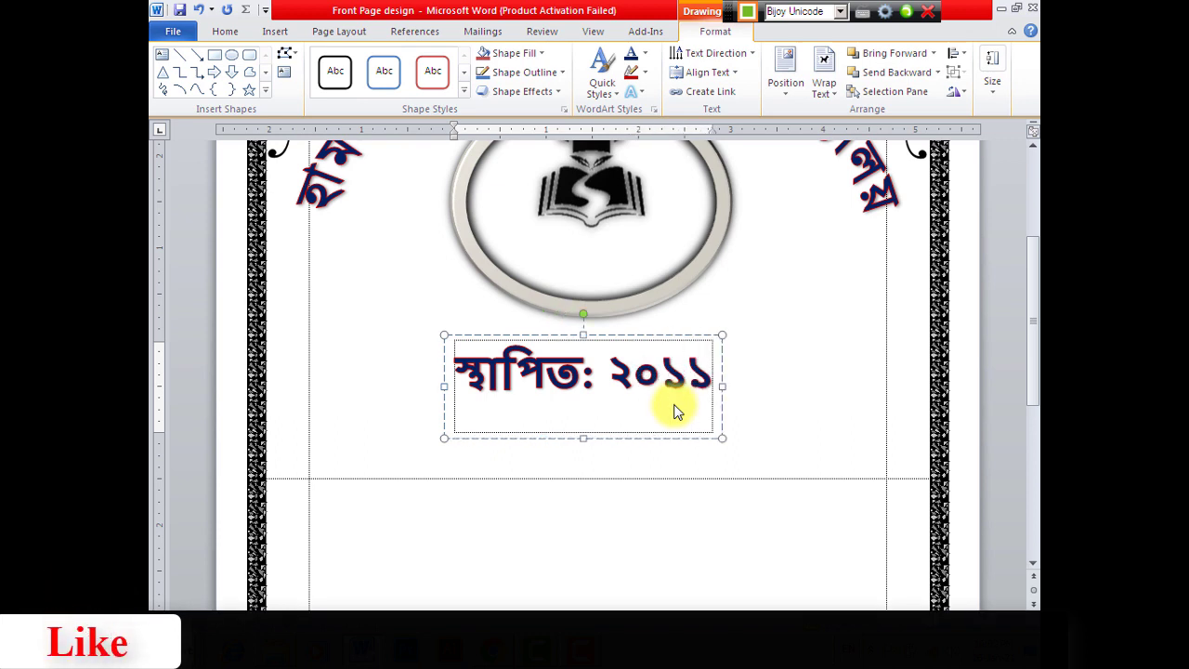
pyautogui.write(' খি')
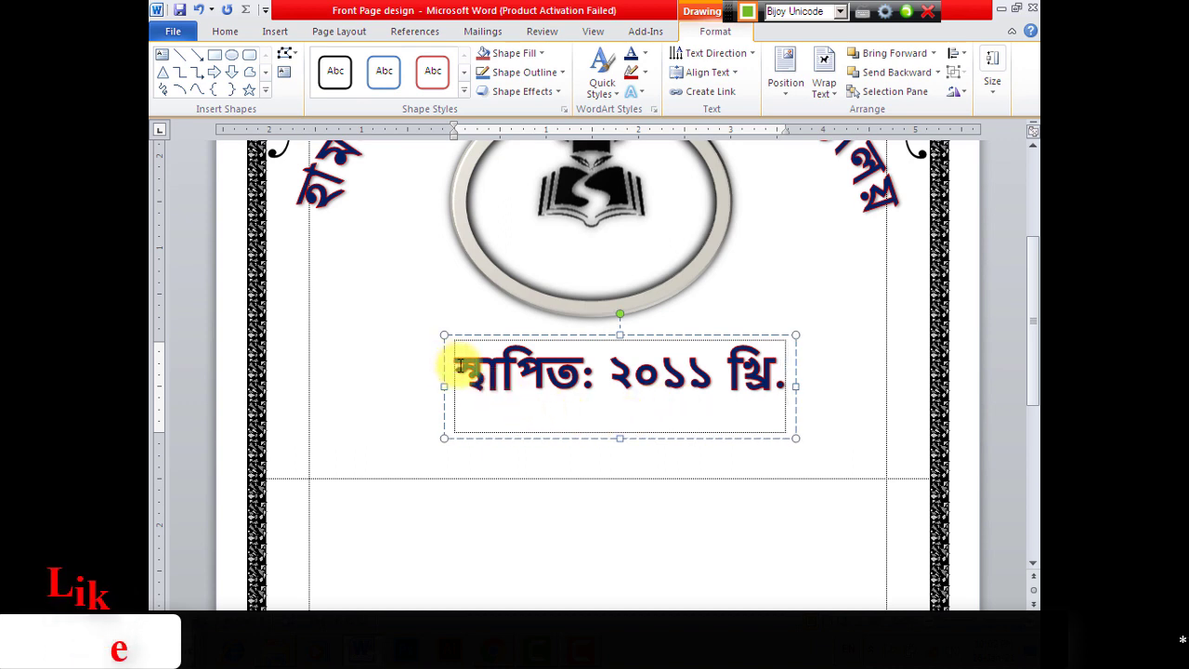
# Format the establishment year WordArt below the logo in the NikoshBAN font at size 48
pyautogui.moveTo(460, 365); pyautogui.dragTo(799, 376)
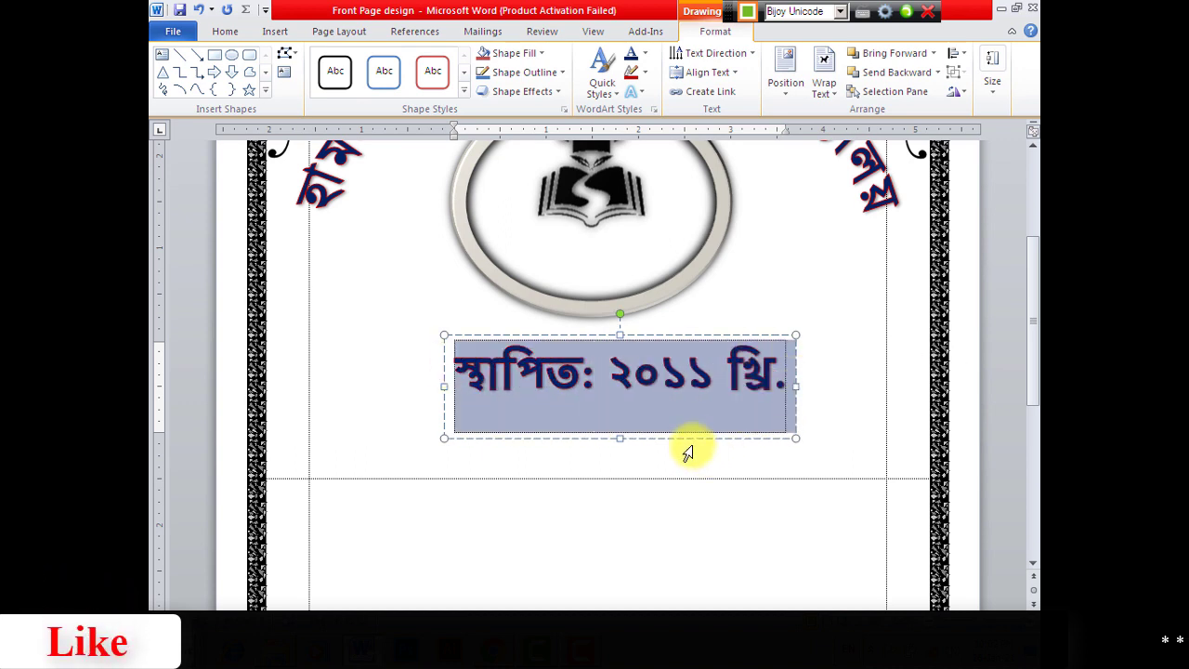
pyautogui.click(224, 31)
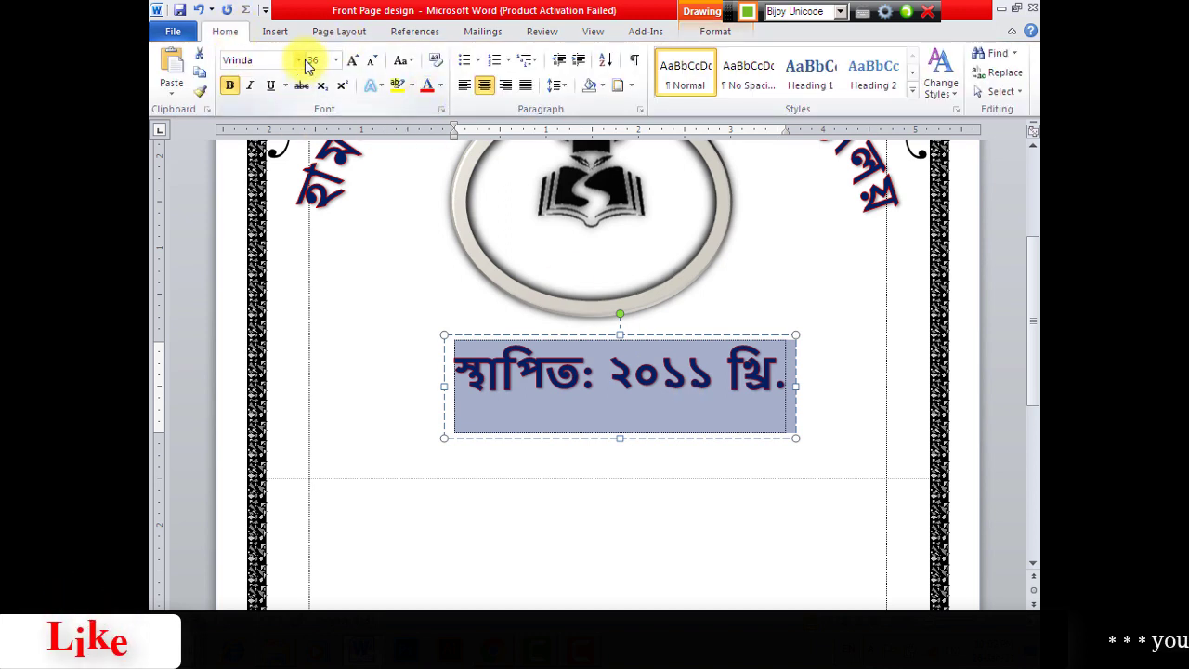
pyautogui.click(336, 60)
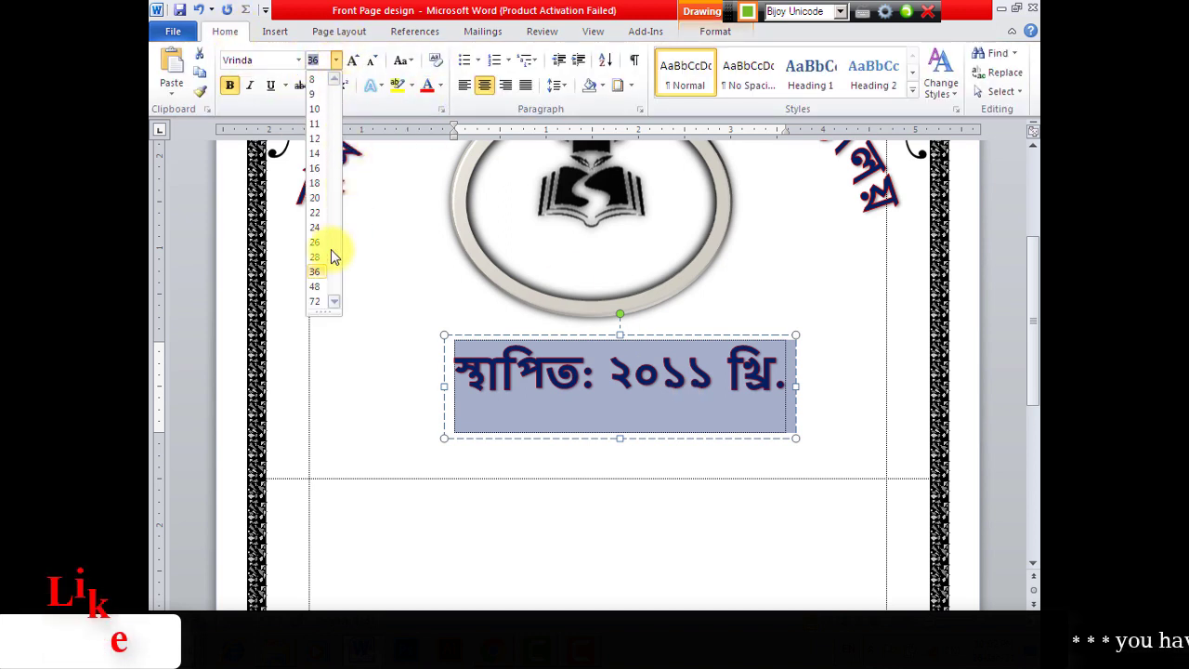
pyautogui.click(316, 292)
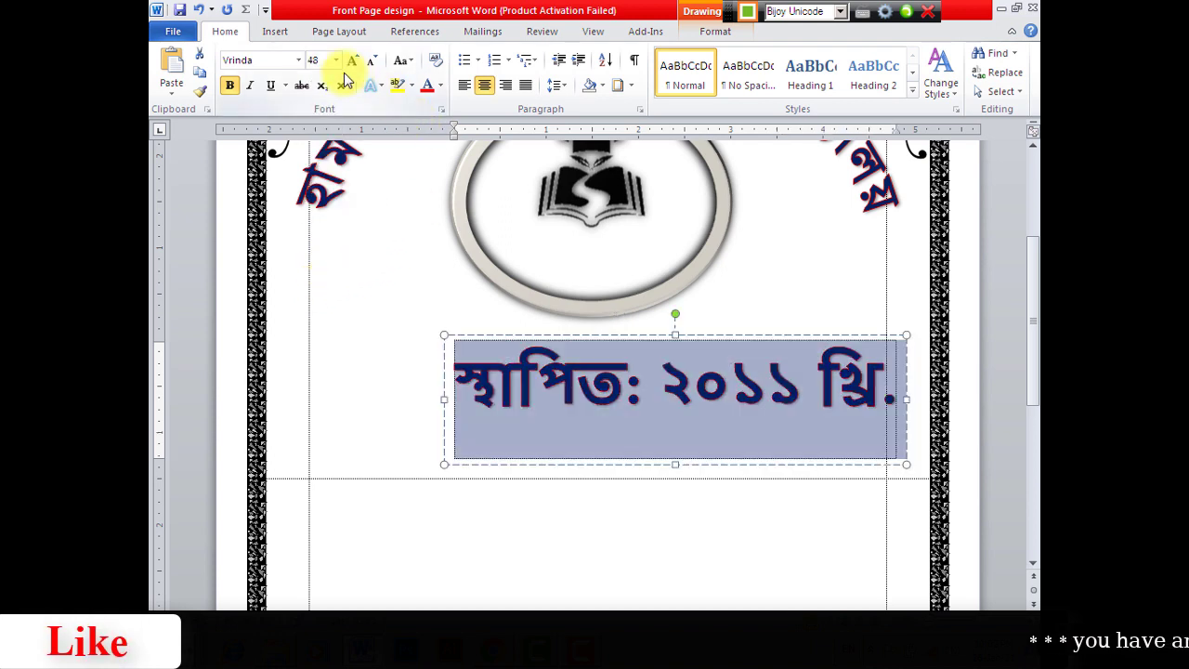
pyautogui.click(300, 60)
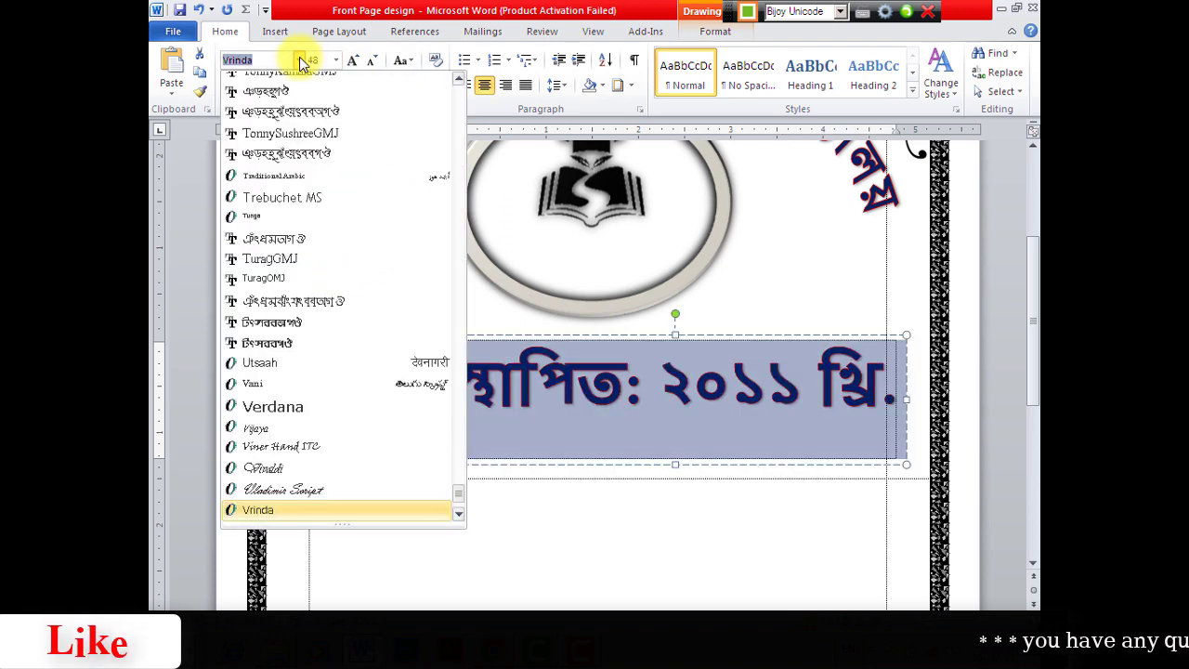
pyautogui.moveTo(459, 494); pyautogui.dragTo(456, 101)
pyautogui.click(319, 132)
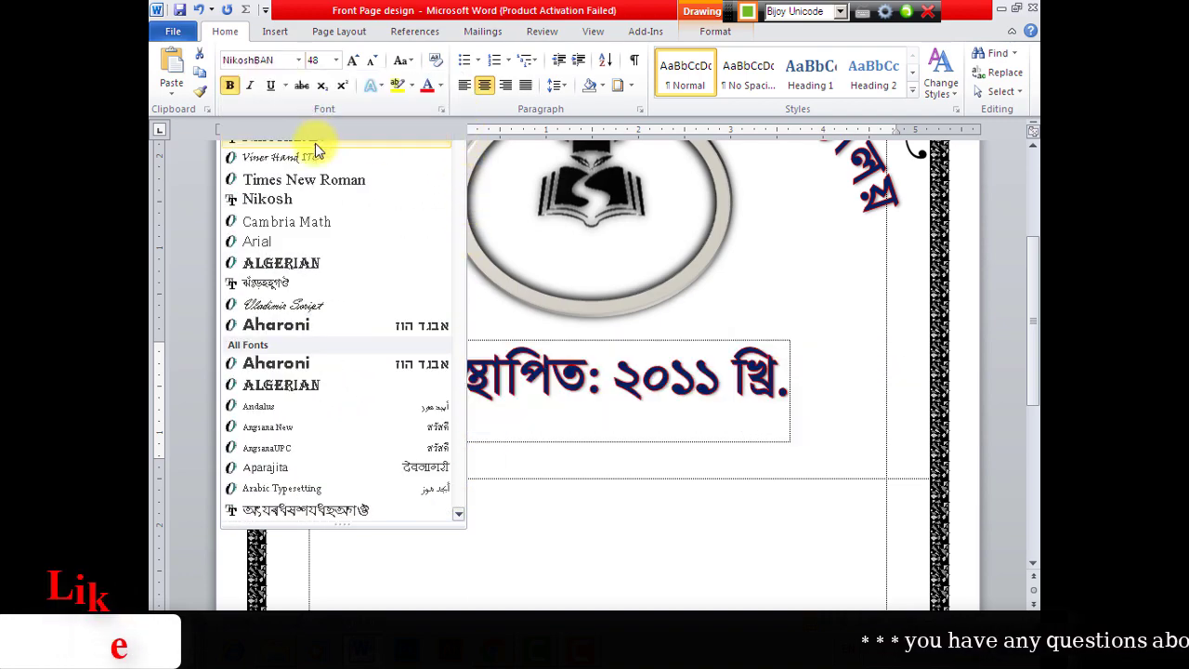
pyautogui.click(753, 549)
pyautogui.scroll(3, 672, 510)
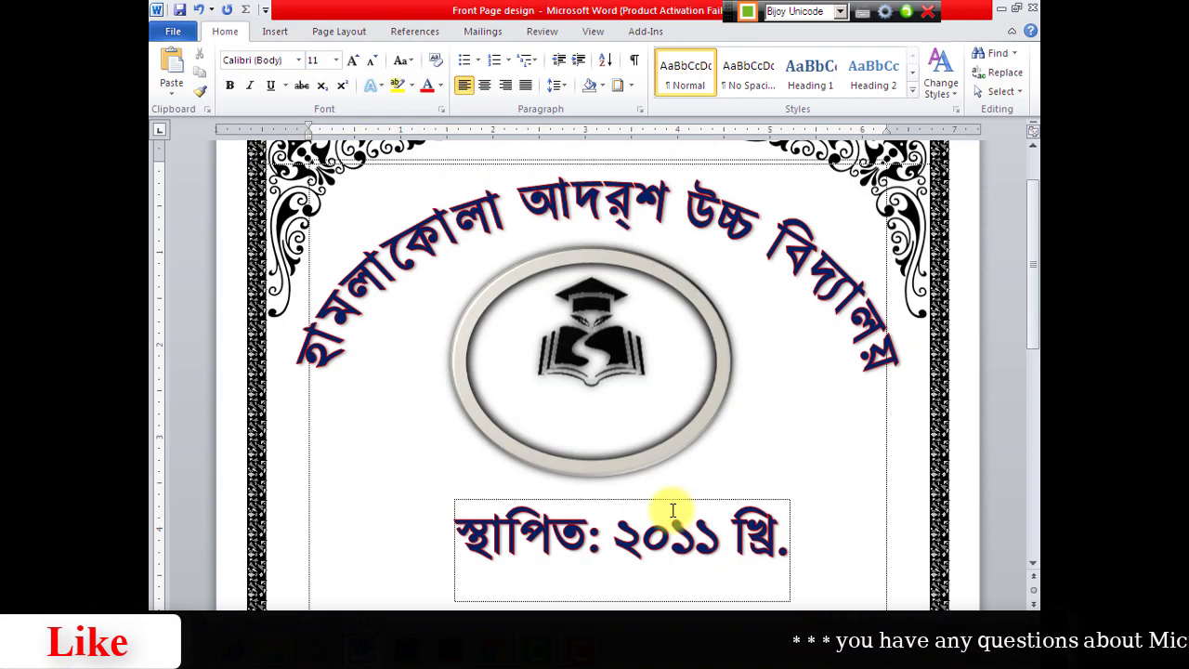
# Place a copy of the "স্থাপিত: ২০১১ খ্রি." WordArt directly below the original
pyautogui.scroll(-3, 667, 496)
pyautogui.click(682, 304)
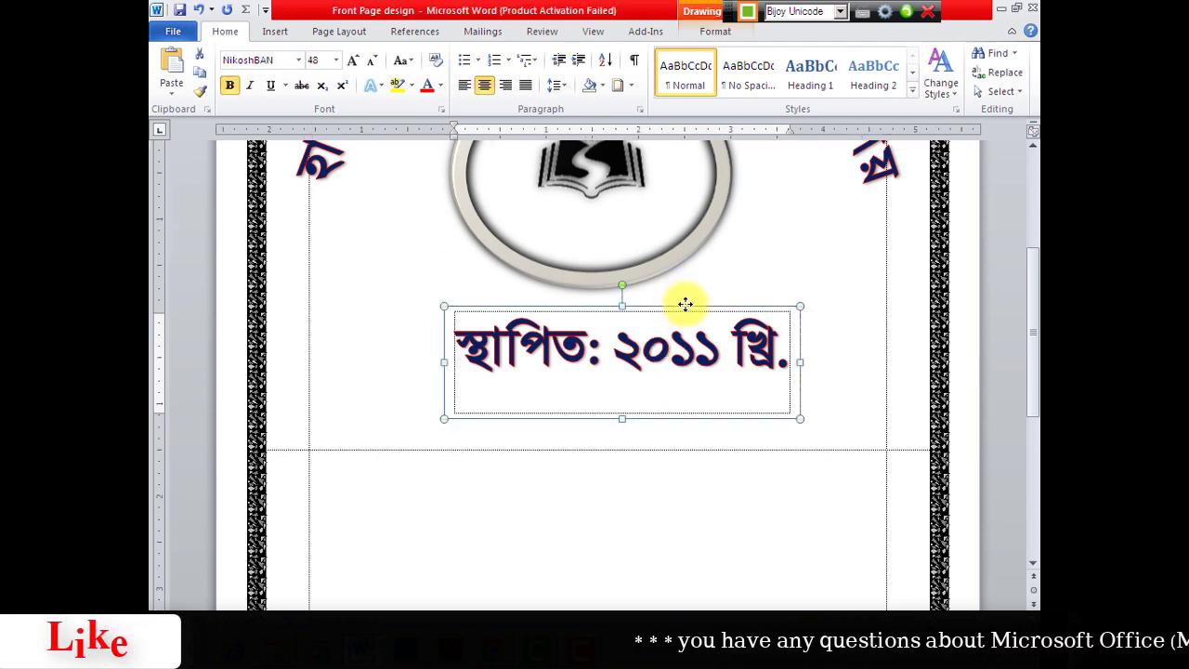
pyautogui.moveTo(685, 303); pyautogui.dragTo(670, 477)
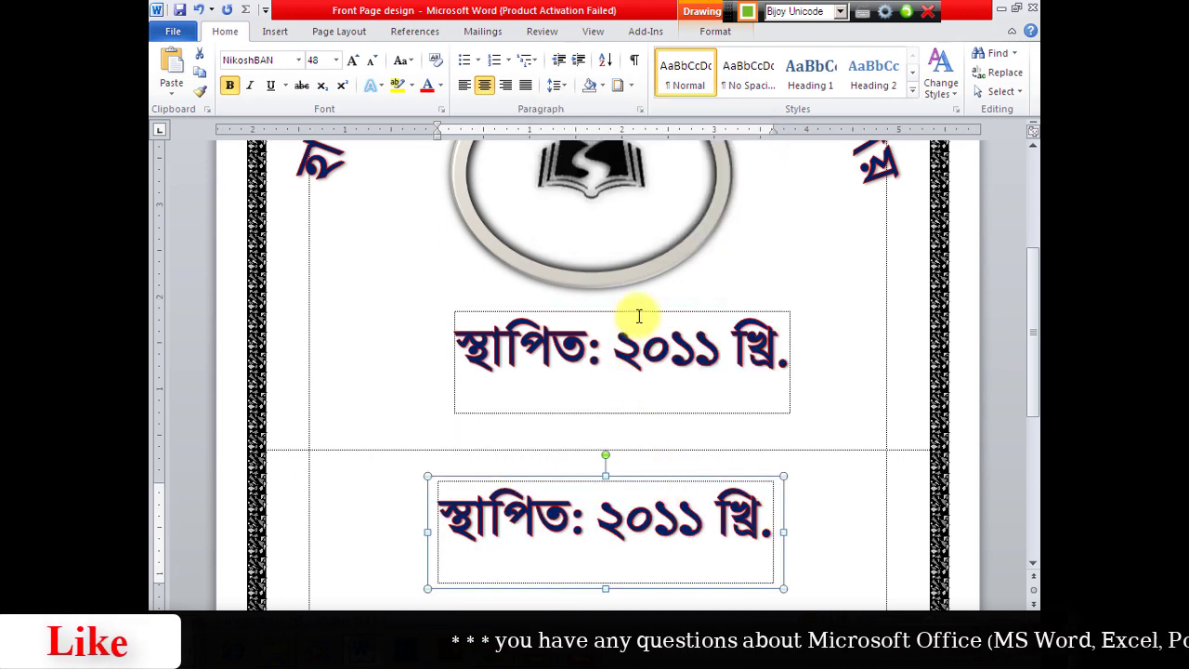